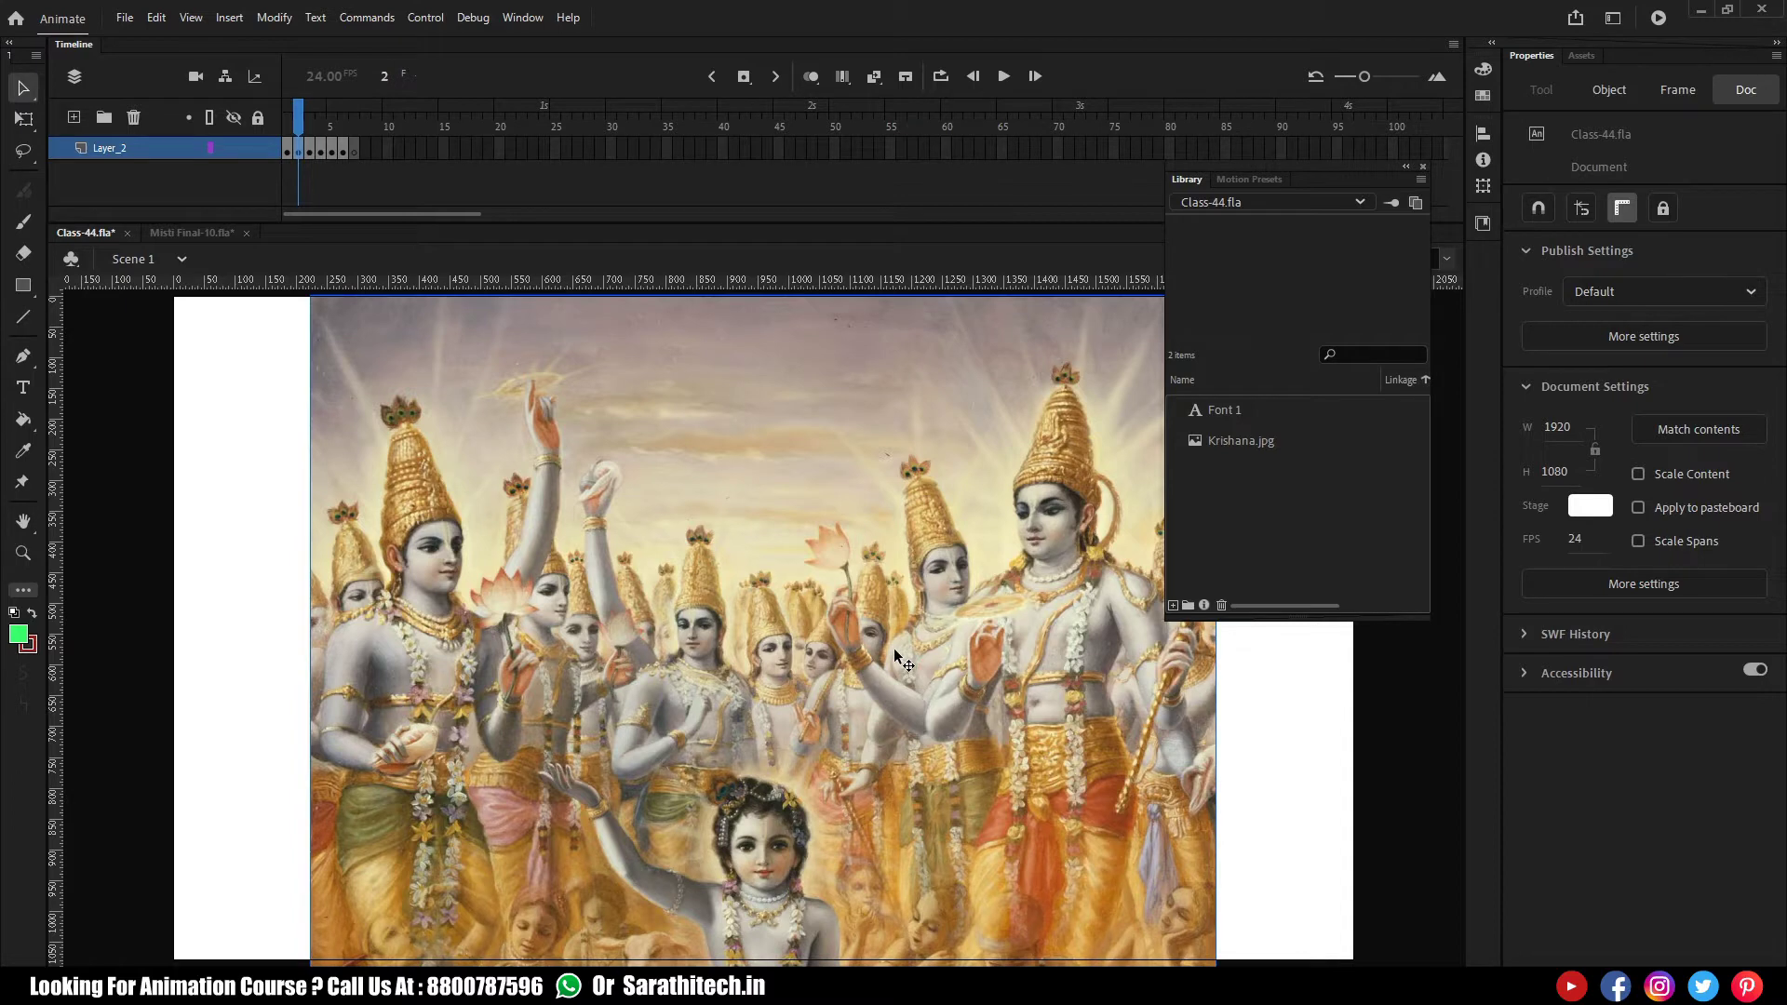
# Step: Reposition the bitmap on frame 2's stage at about X 177.7, Y -172.55, and preview Krishana.jpg in the library
pyautogui.click(473, 603)
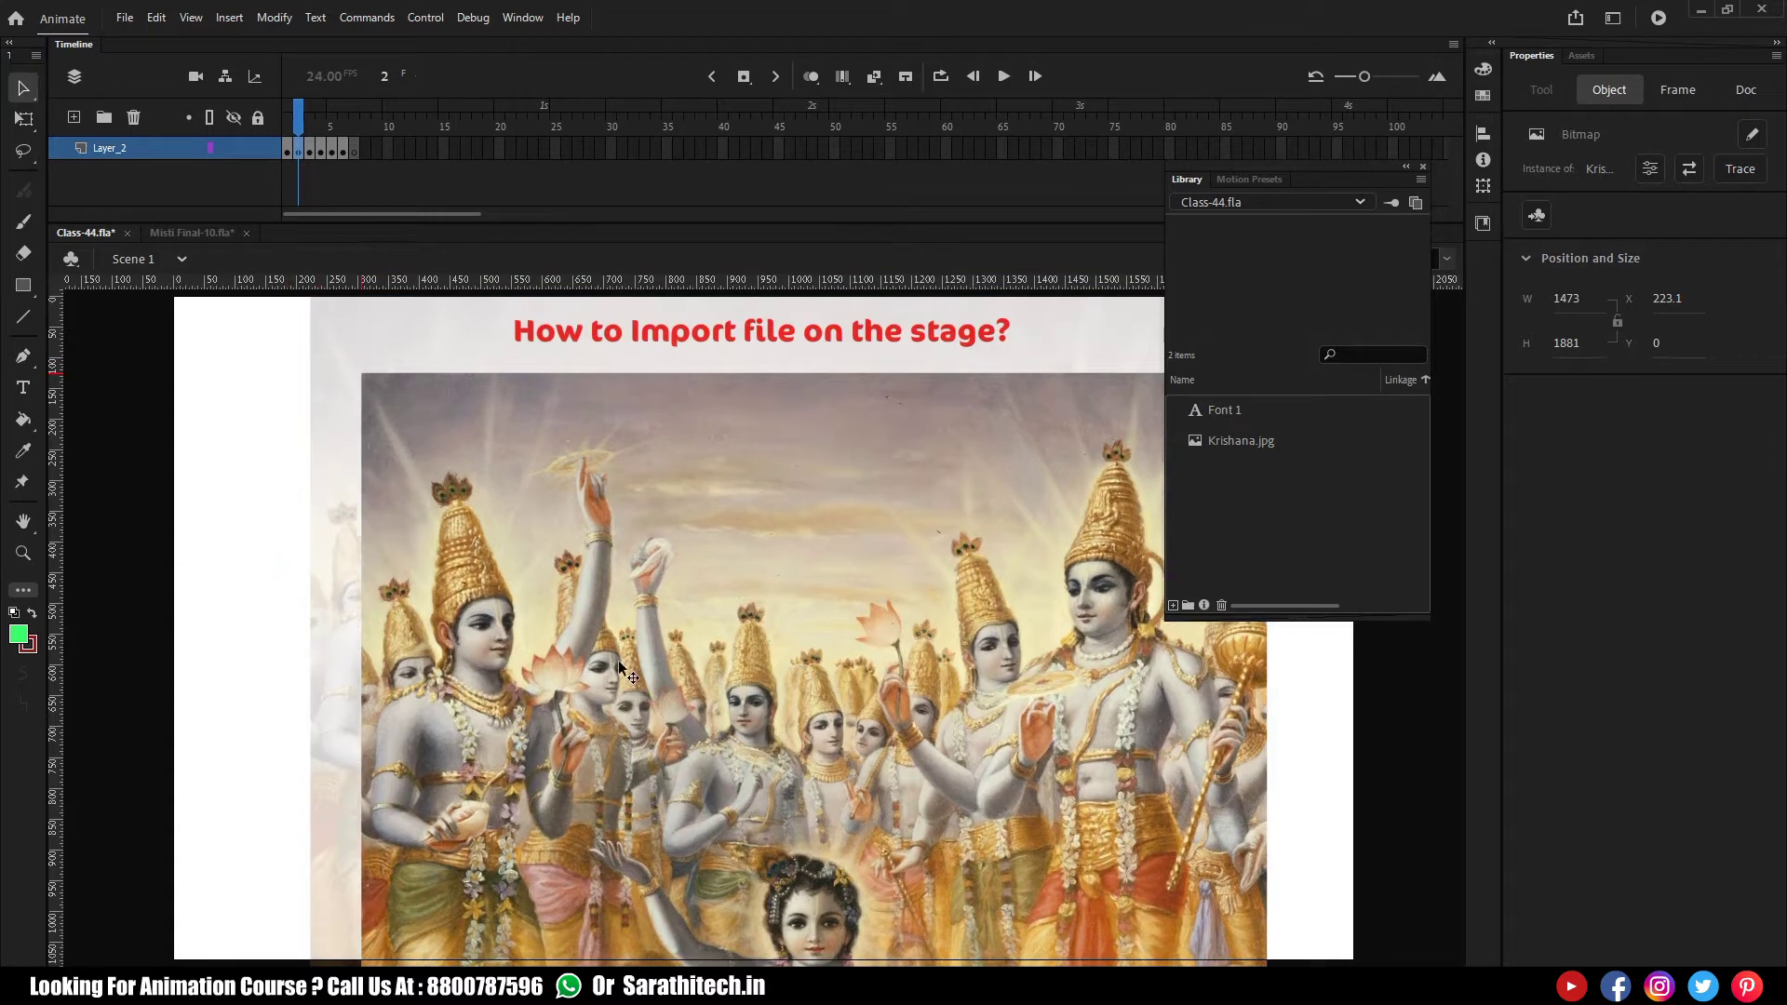
pyautogui.moveTo(621, 663); pyautogui.dragTo(487, 509)
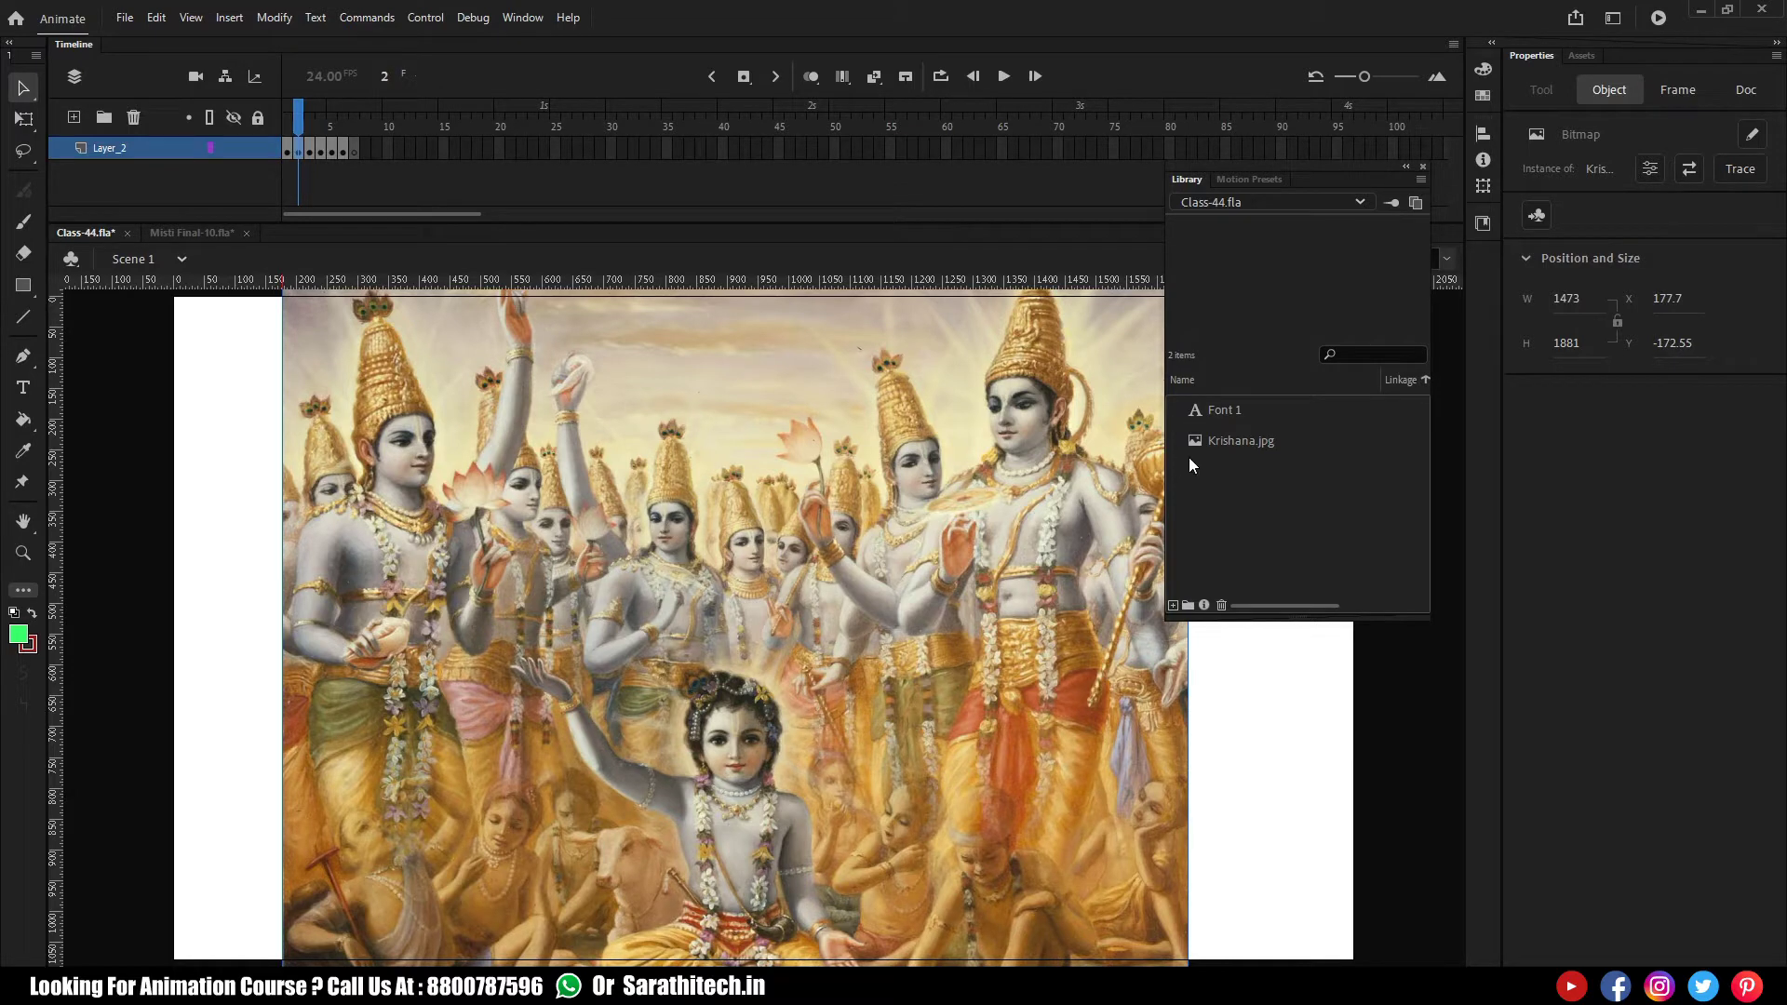
pyautogui.click(1256, 443)
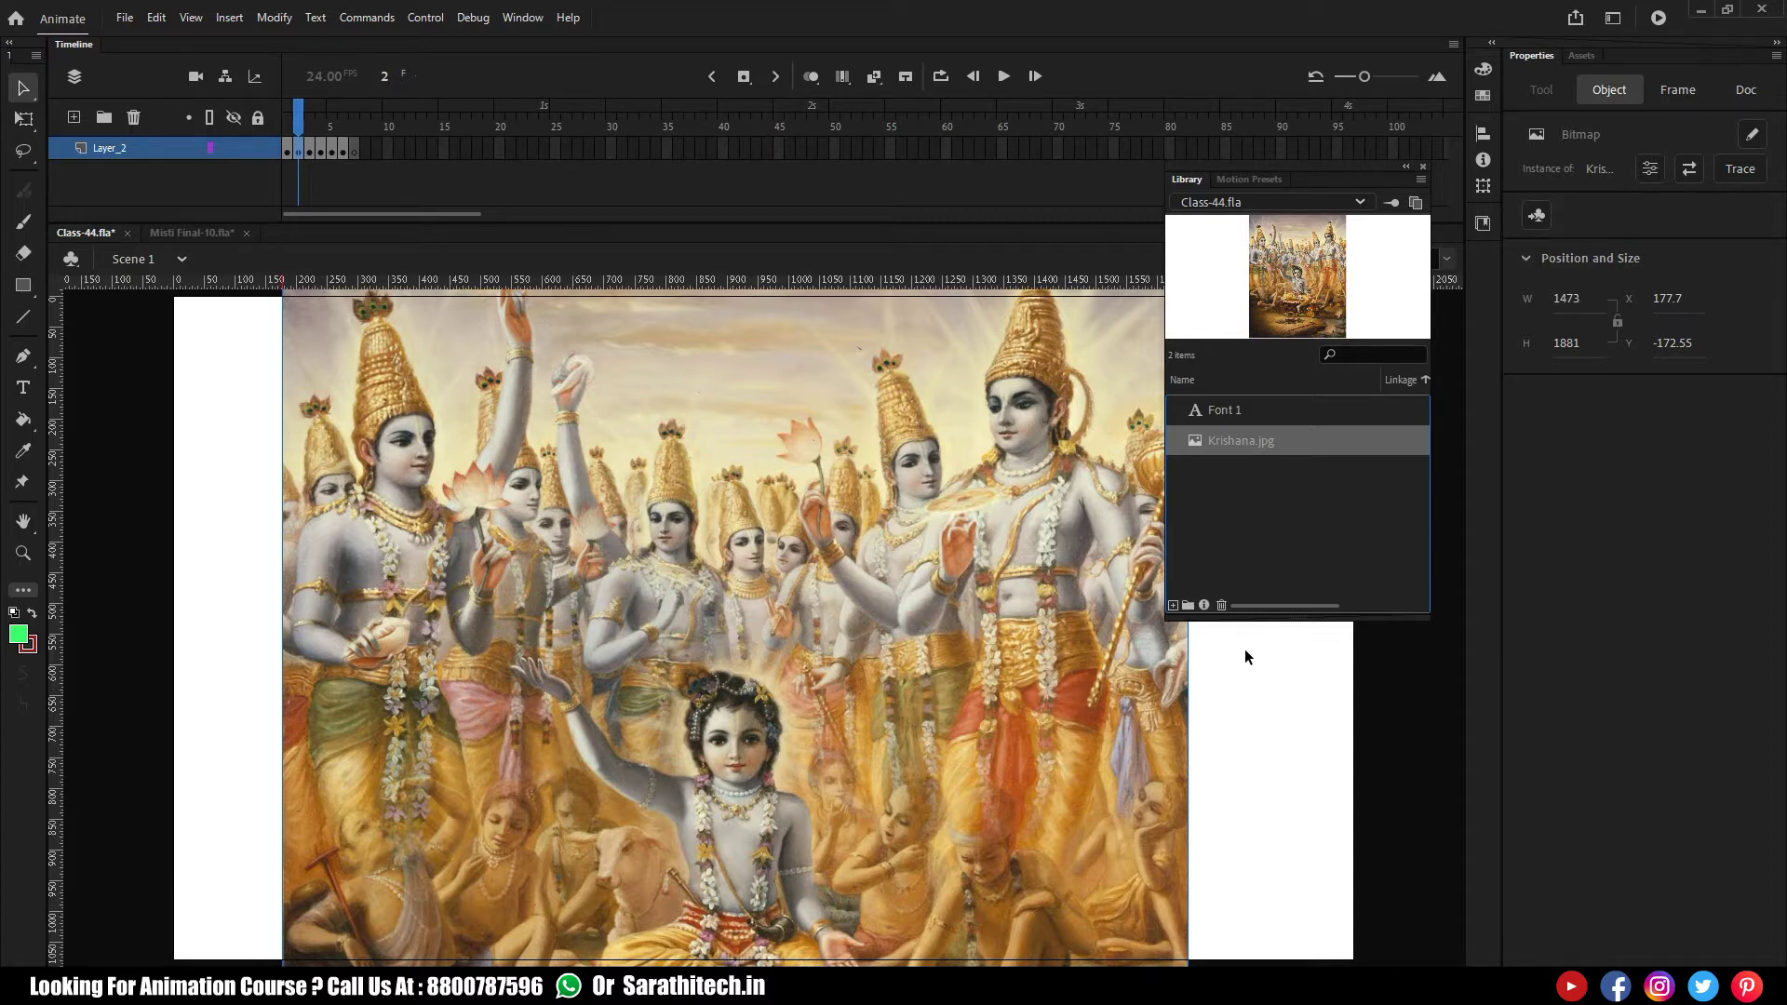
# Step: Delete the bitmap from frame 2's stage and place Krishana.jpg from the library at about X 133.85, Y -374.4
pyautogui.click(1229, 707)
pyautogui.click(1115, 713)
pyautogui.click(1245, 661)
pyautogui.click(1118, 681)
pyautogui.press('Delete')
pyautogui.click(1270, 445)
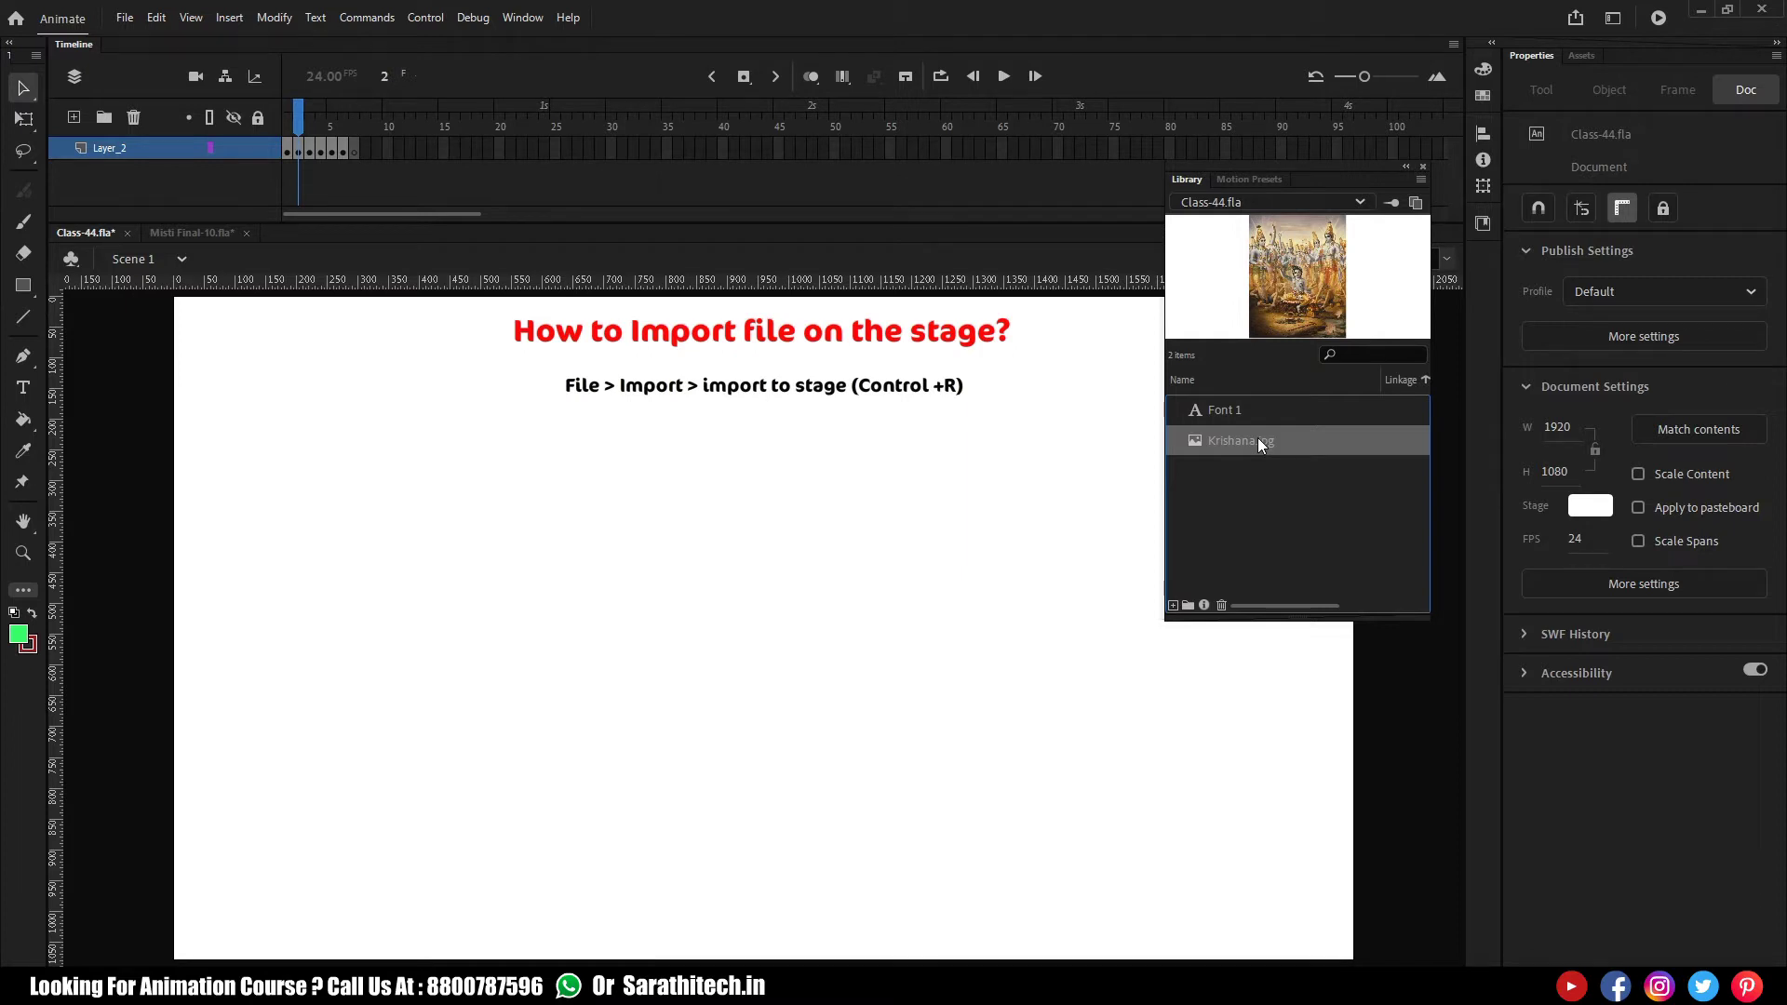
pyautogui.moveTo(1259, 441); pyautogui.dragTo(710, 644)
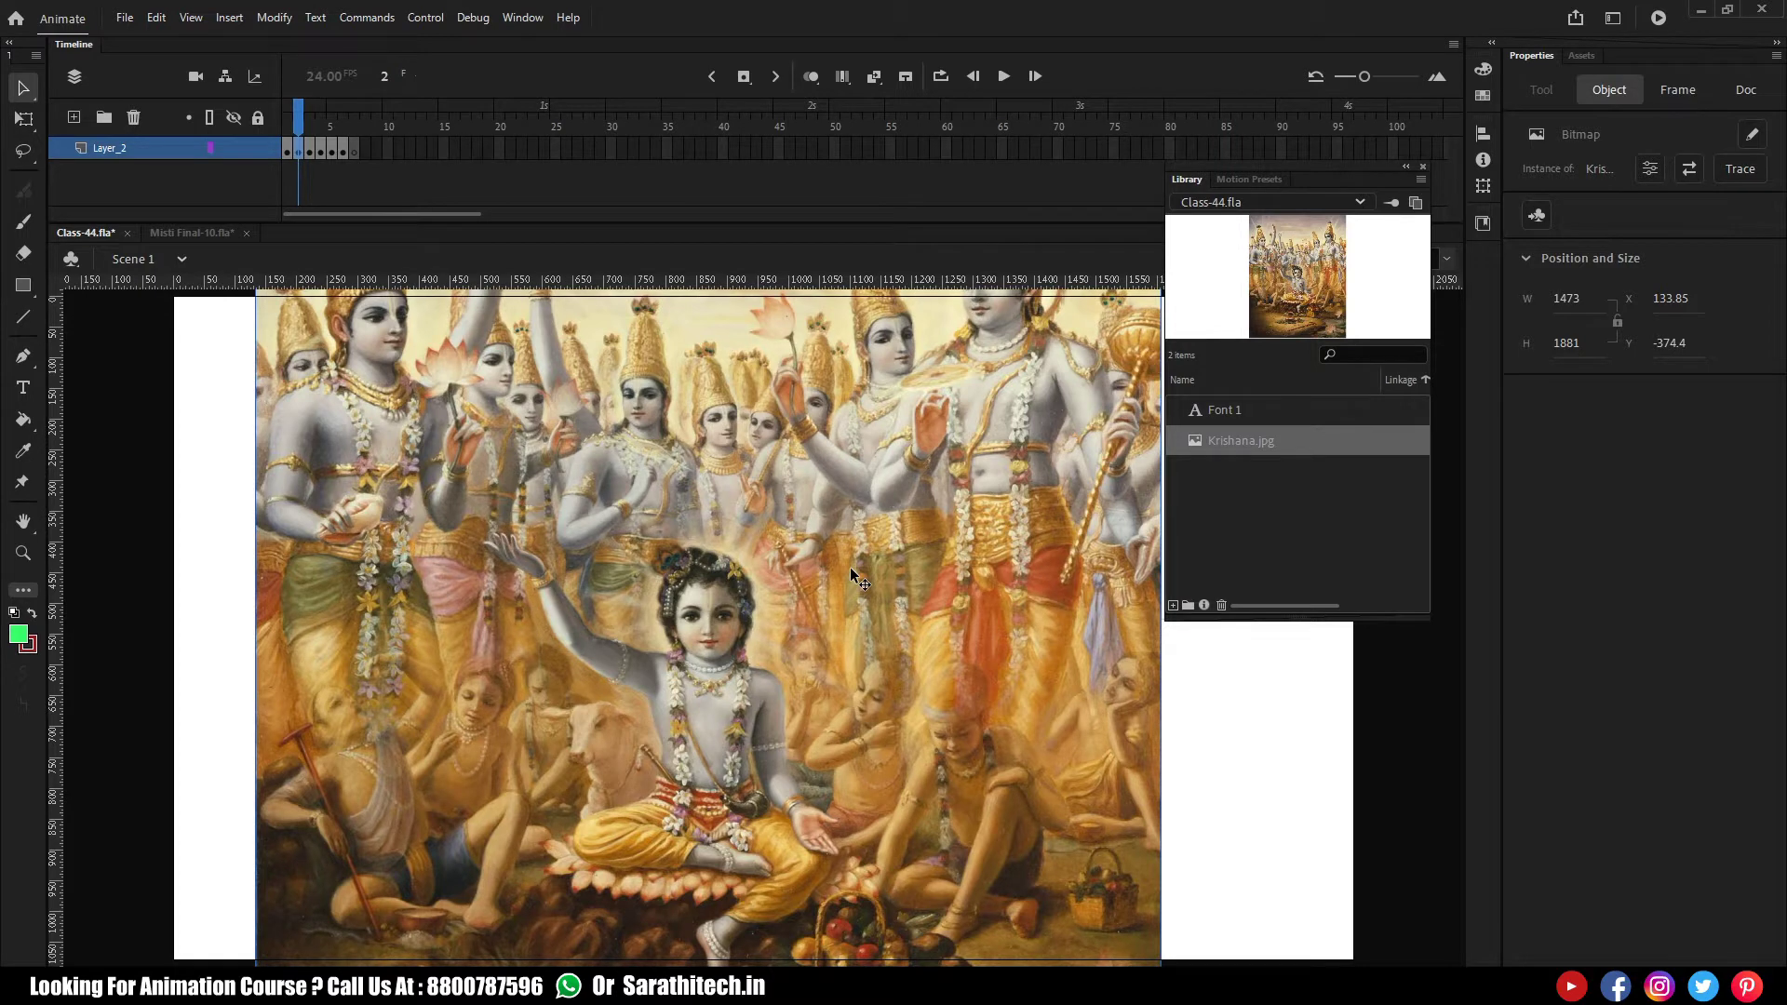
# Step: Go to frame 3 and delete Krishana.jpg from the Class-44.fla library
pyautogui.press('.')
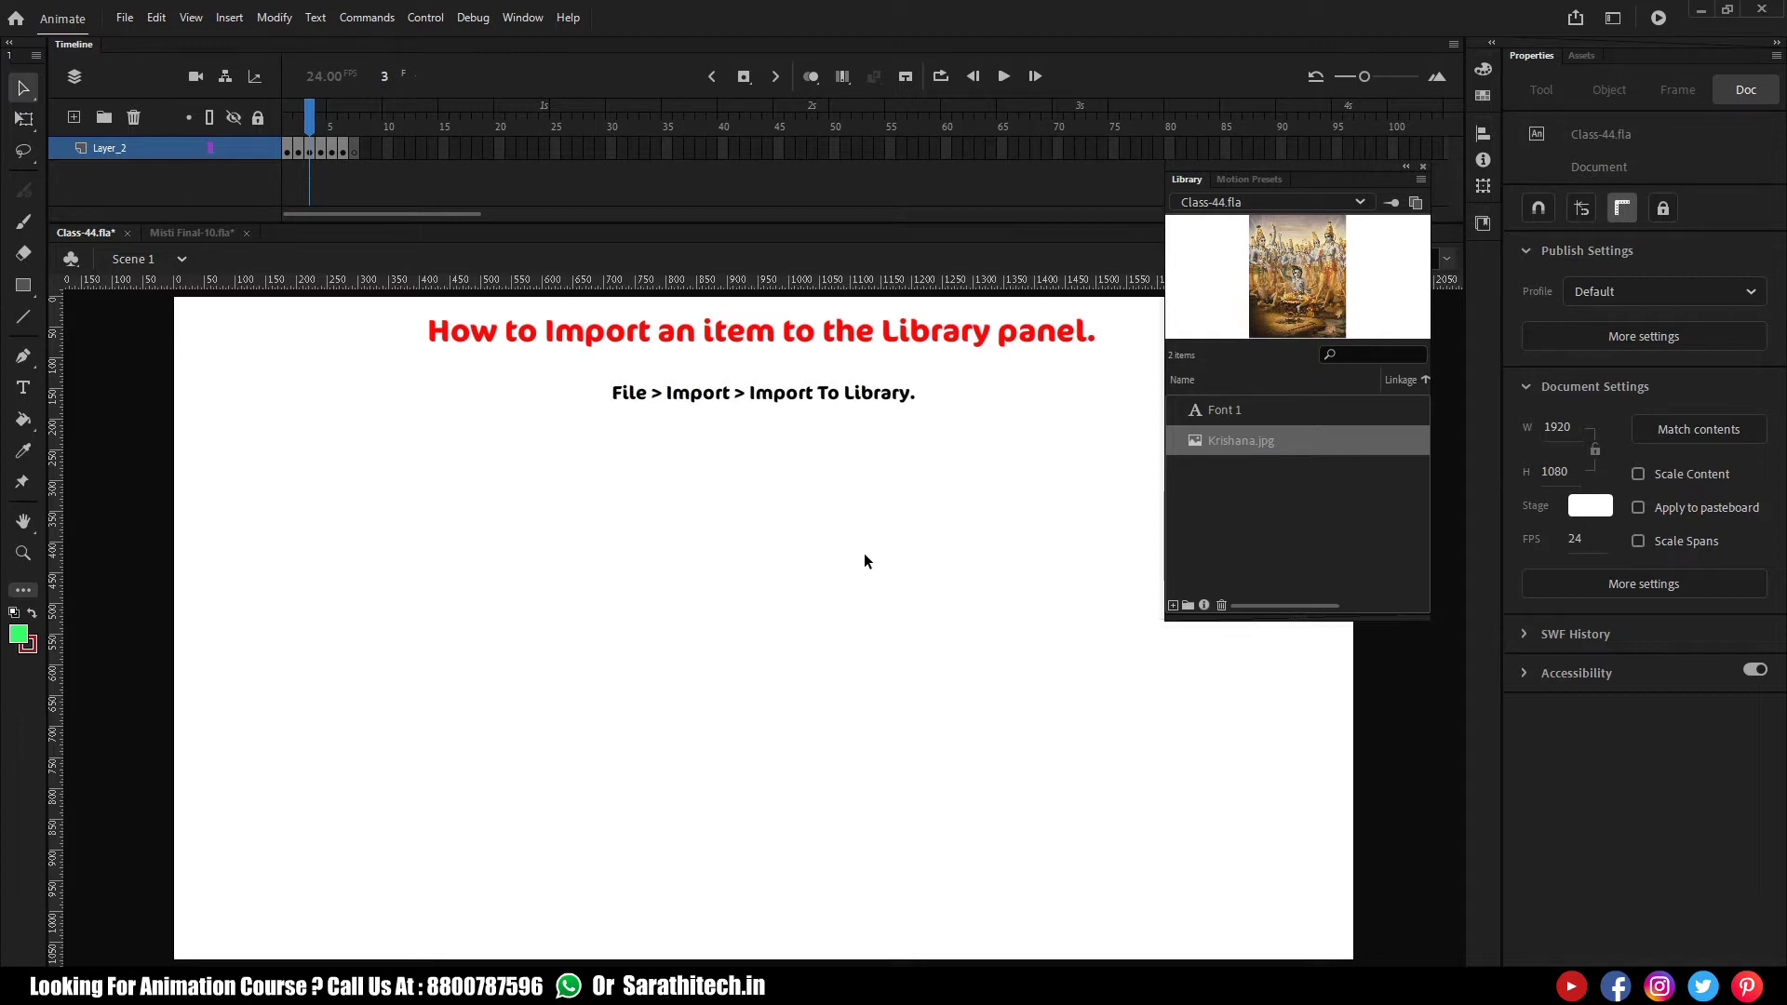
pyautogui.click(1260, 439)
pyautogui.press('Delete')
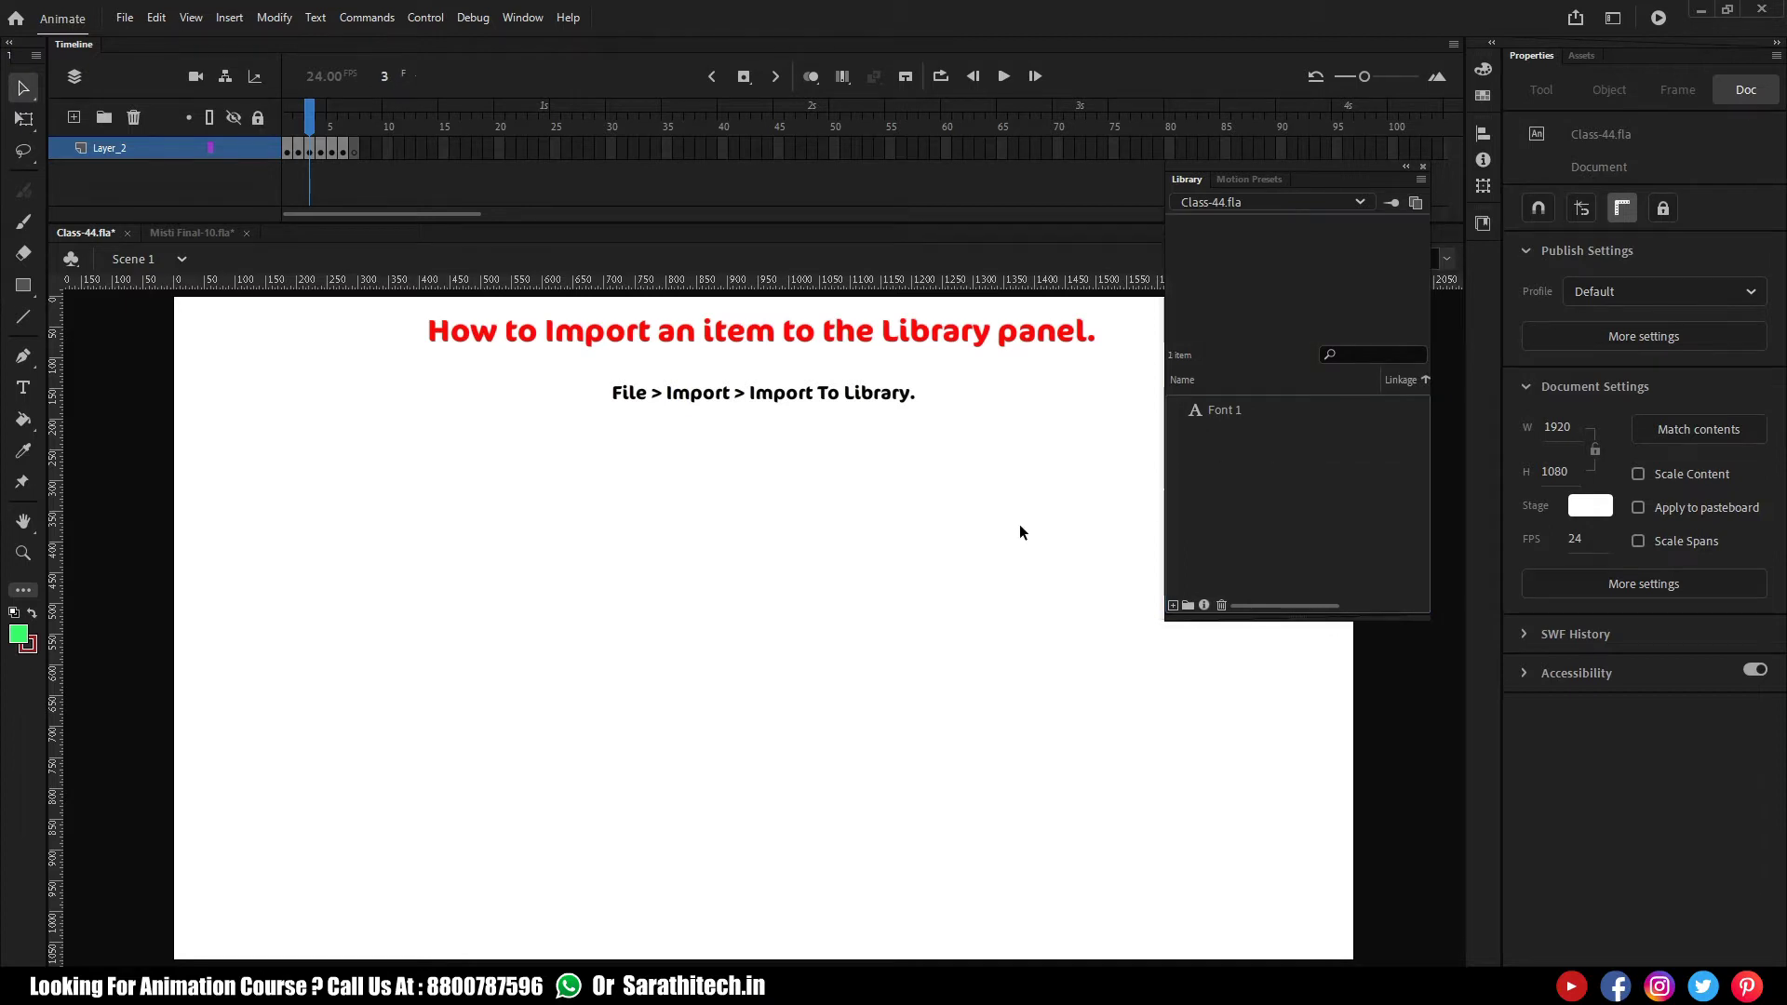
# Step: Import the Krishana JPG file from the Class-44 folder into the library
pyautogui.click(124, 17)
pyautogui.moveTo(159, 291)
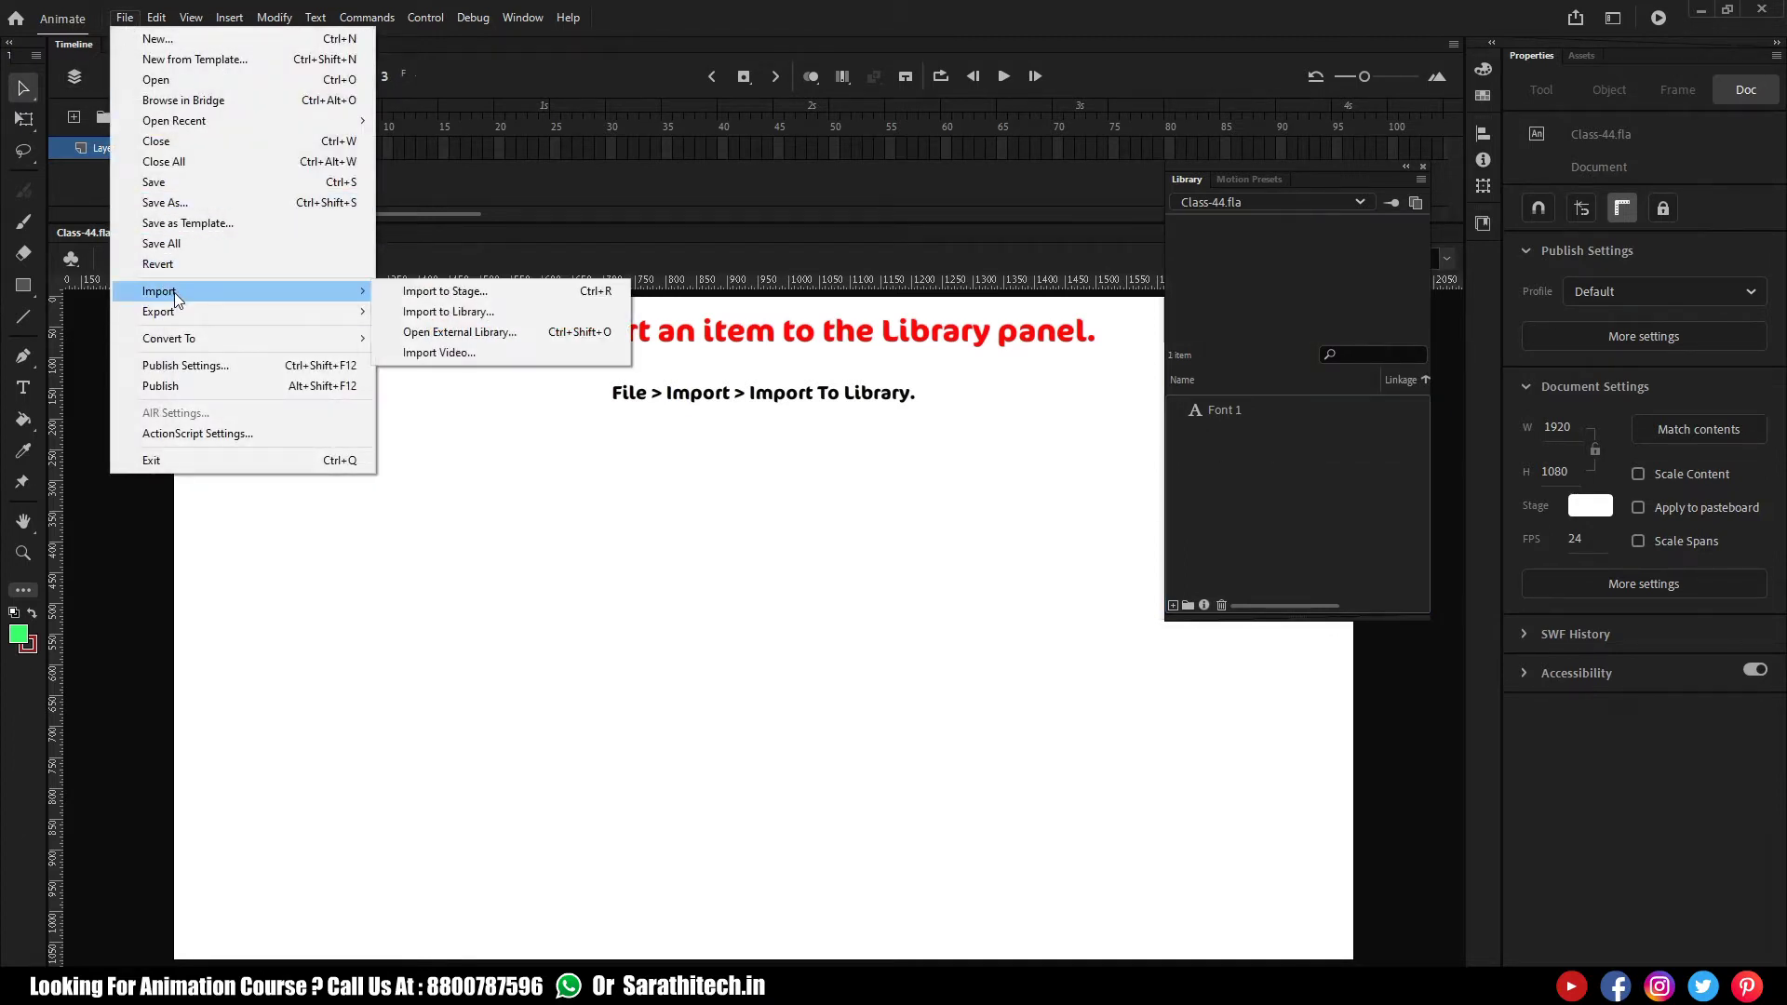
pyautogui.click(457, 319)
pyautogui.click(447, 233)
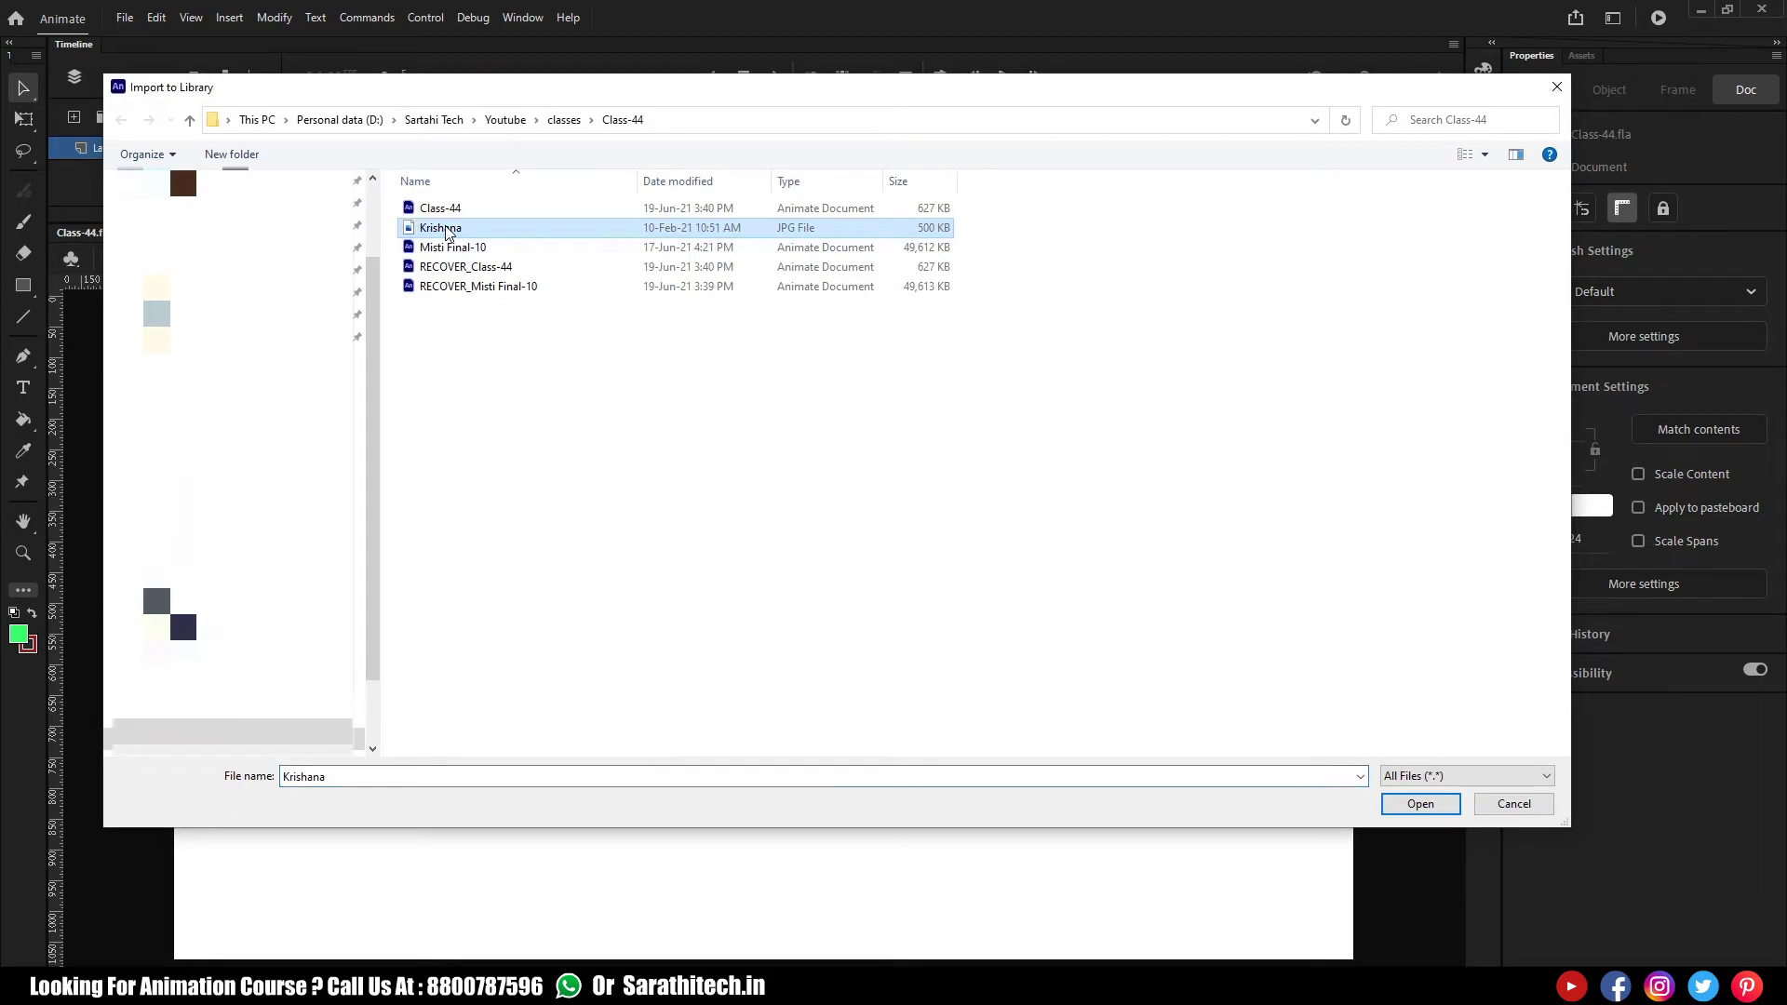
pyautogui.click(1427, 808)
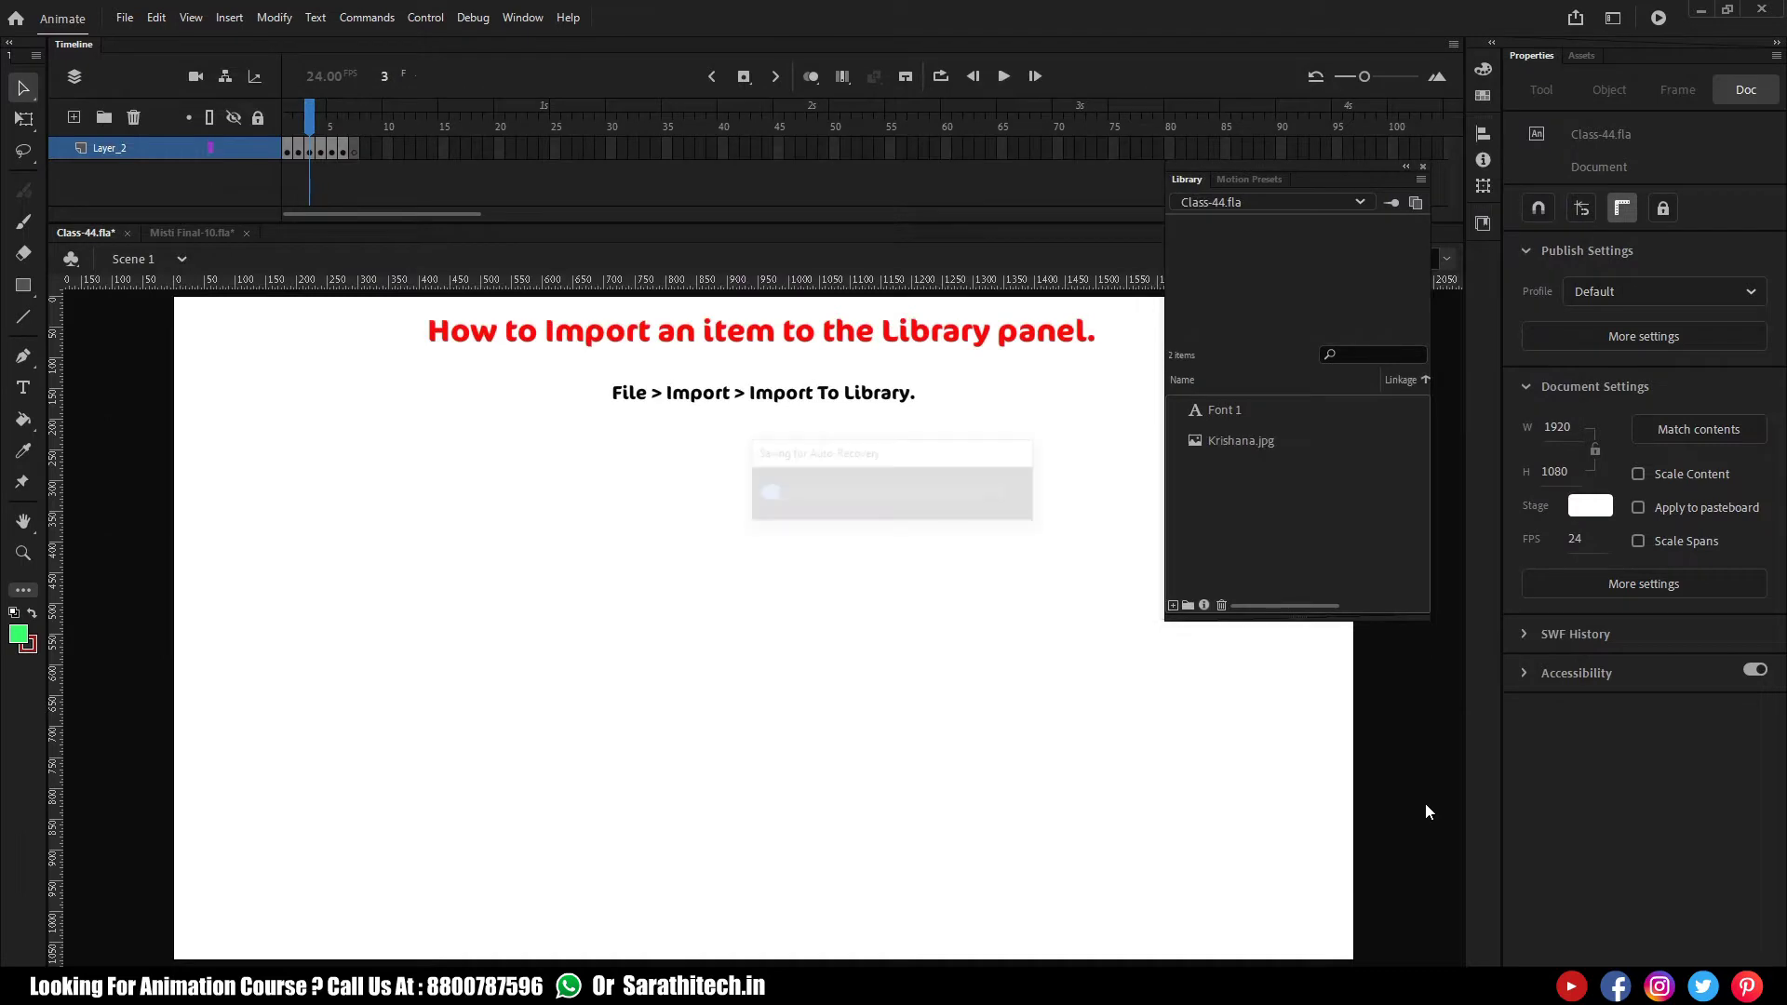
# Step: Preview the imported Krishana.jpg in the library
pyautogui.click(1254, 445)
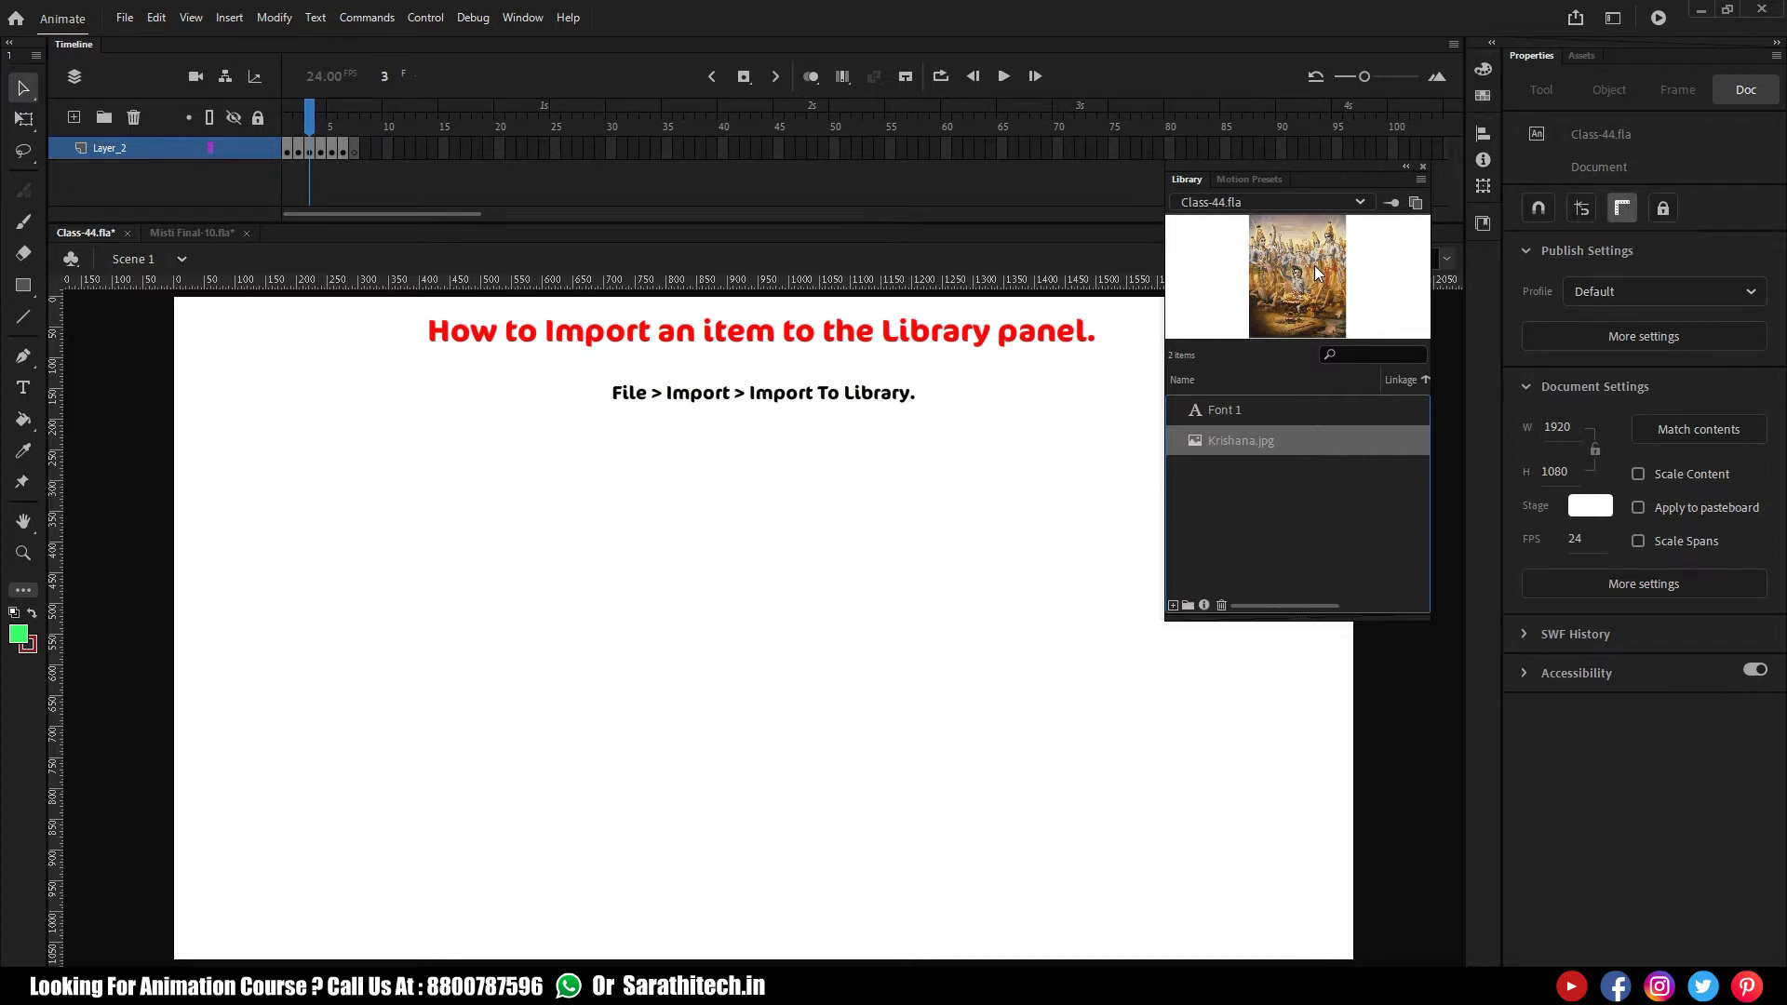
pyautogui.click(1260, 491)
pyautogui.click(1253, 449)
pyautogui.click(986, 546)
# Step: On frame 4, open "13-नवजात शिशु को उल्टी का होना, कारण और उपचार 3" as an external library
pyautogui.press('.')
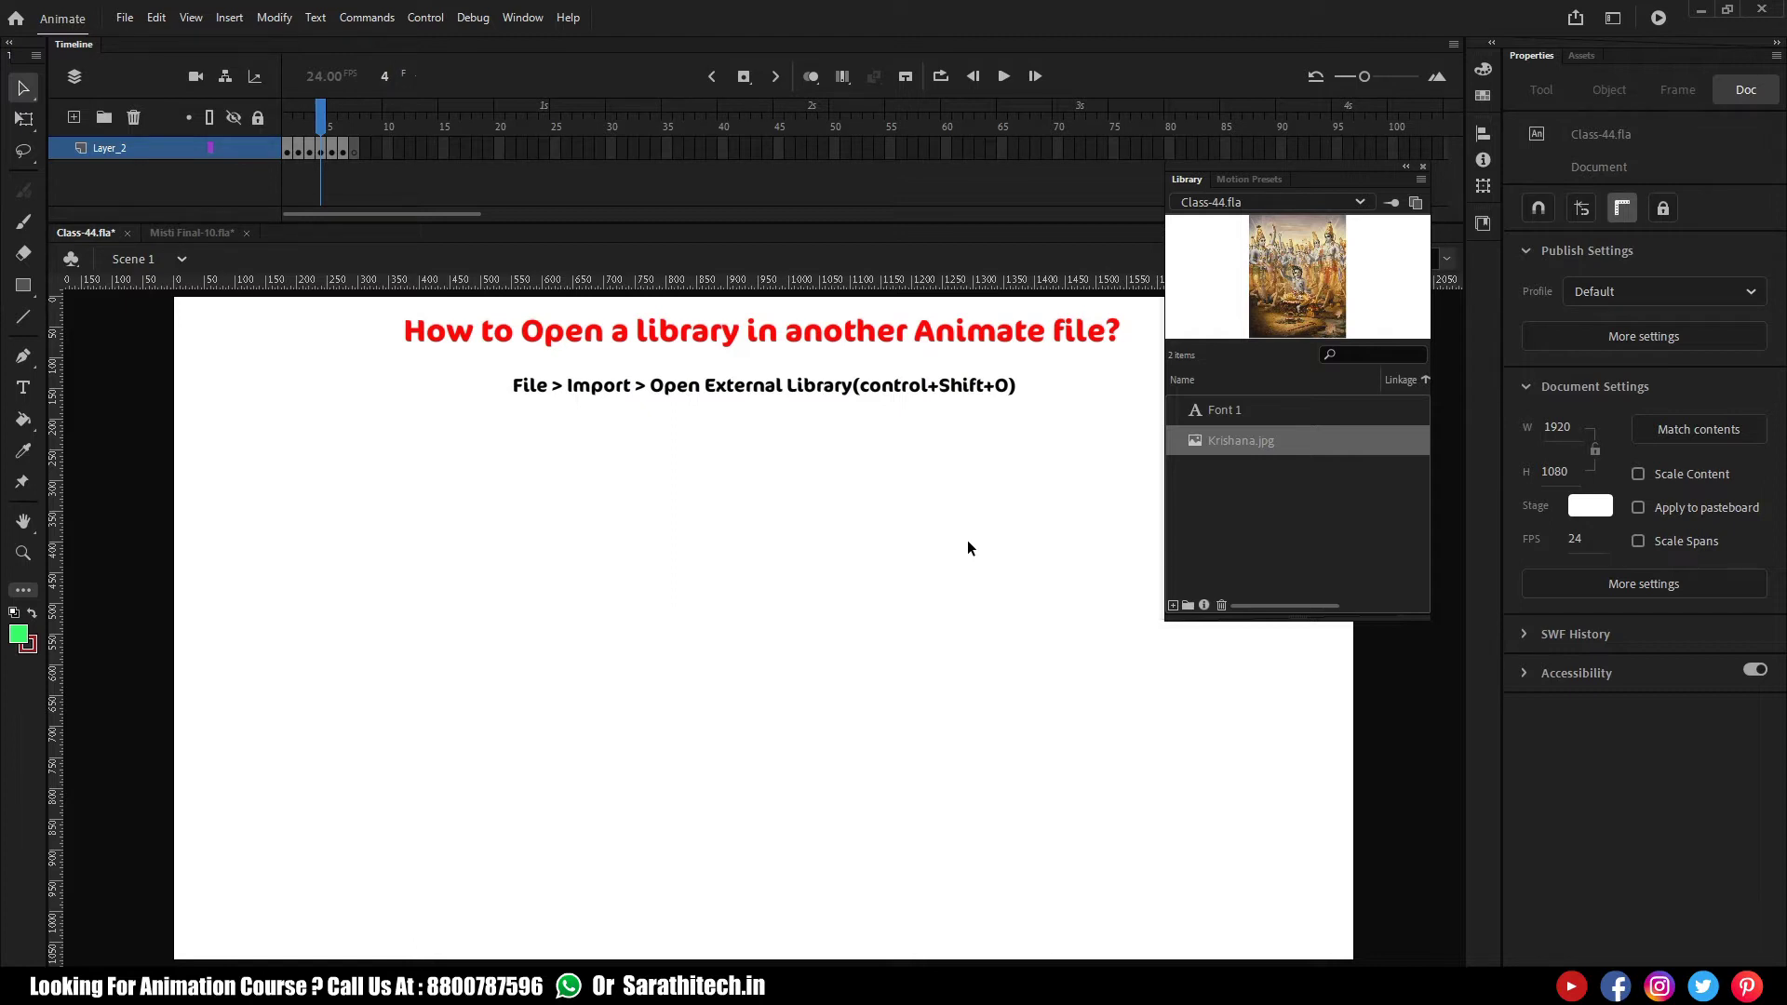
pyautogui.click(124, 16)
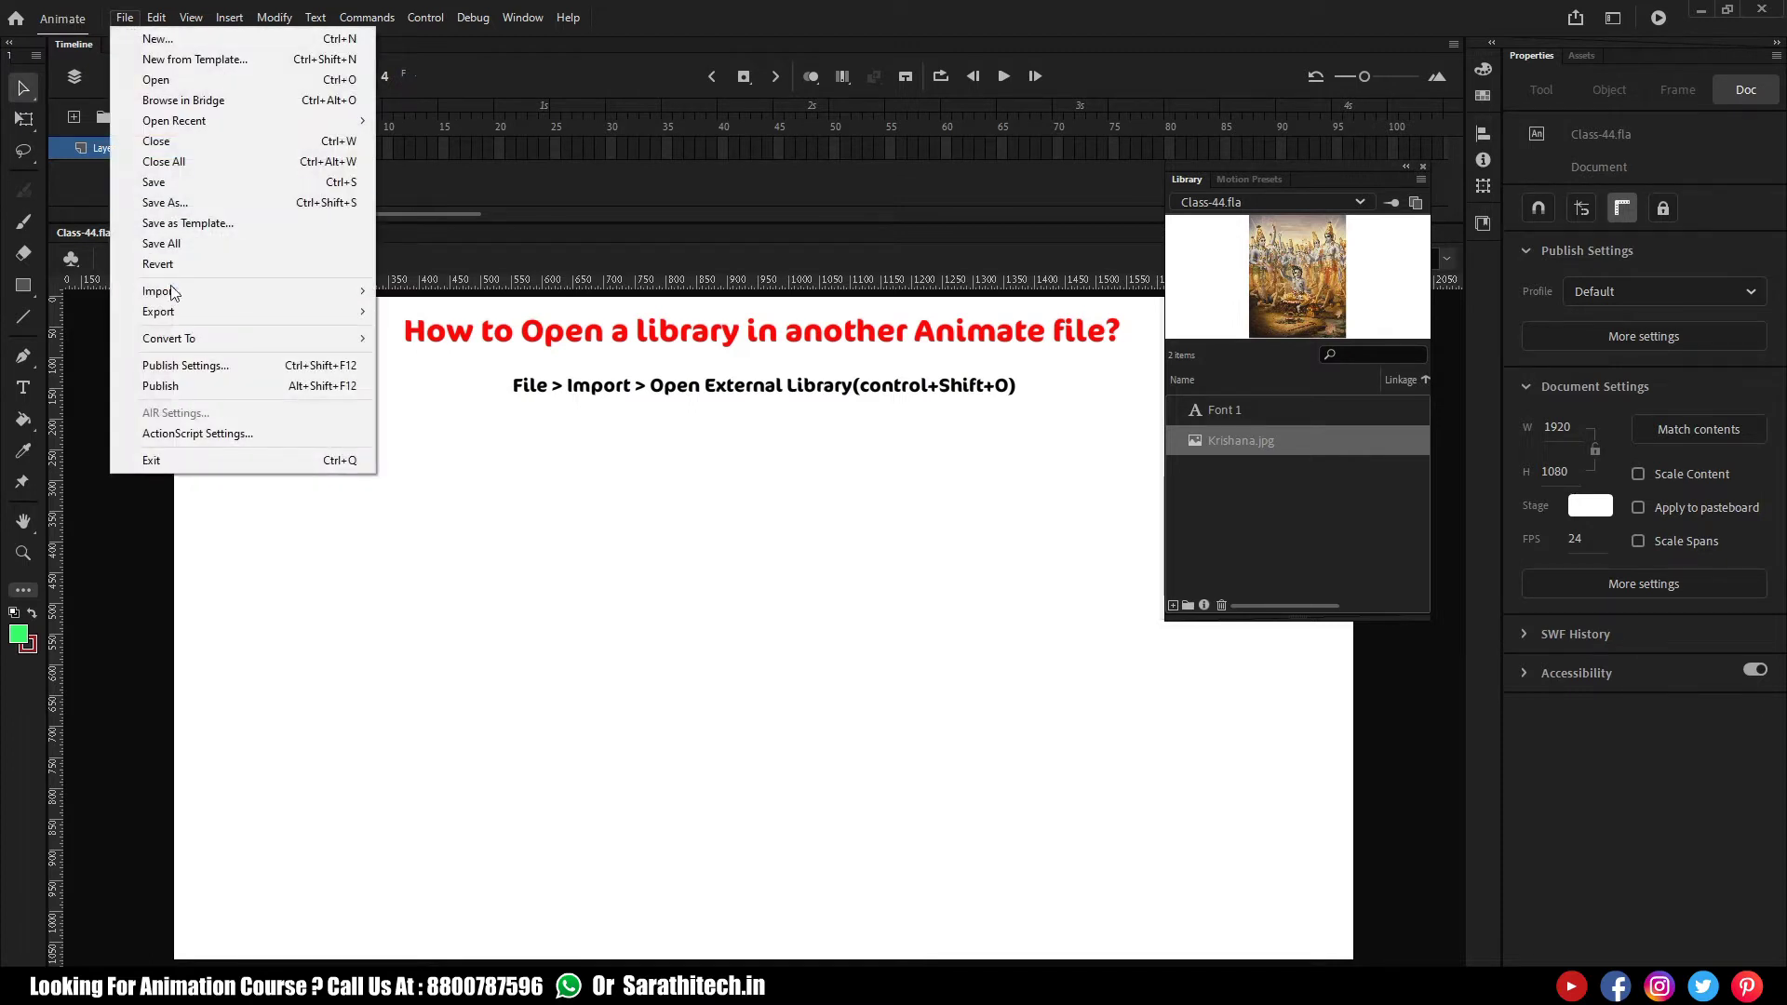
pyautogui.moveTo(321, 296)
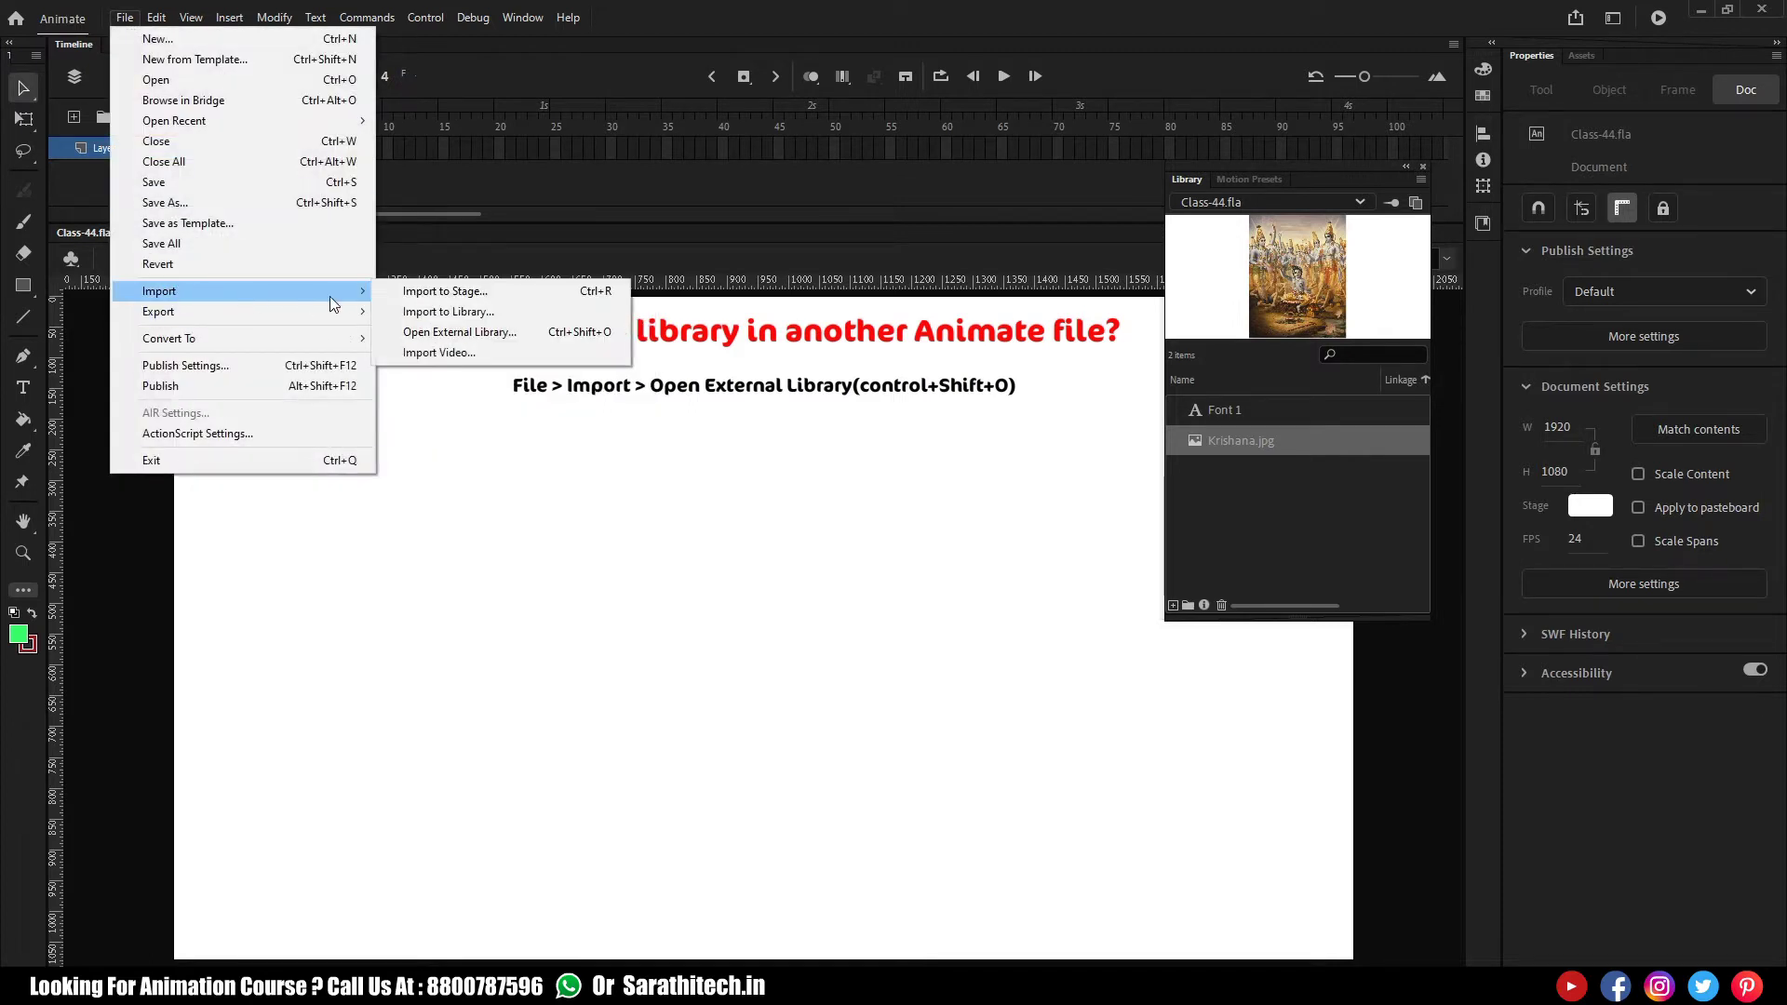
pyautogui.click(493, 334)
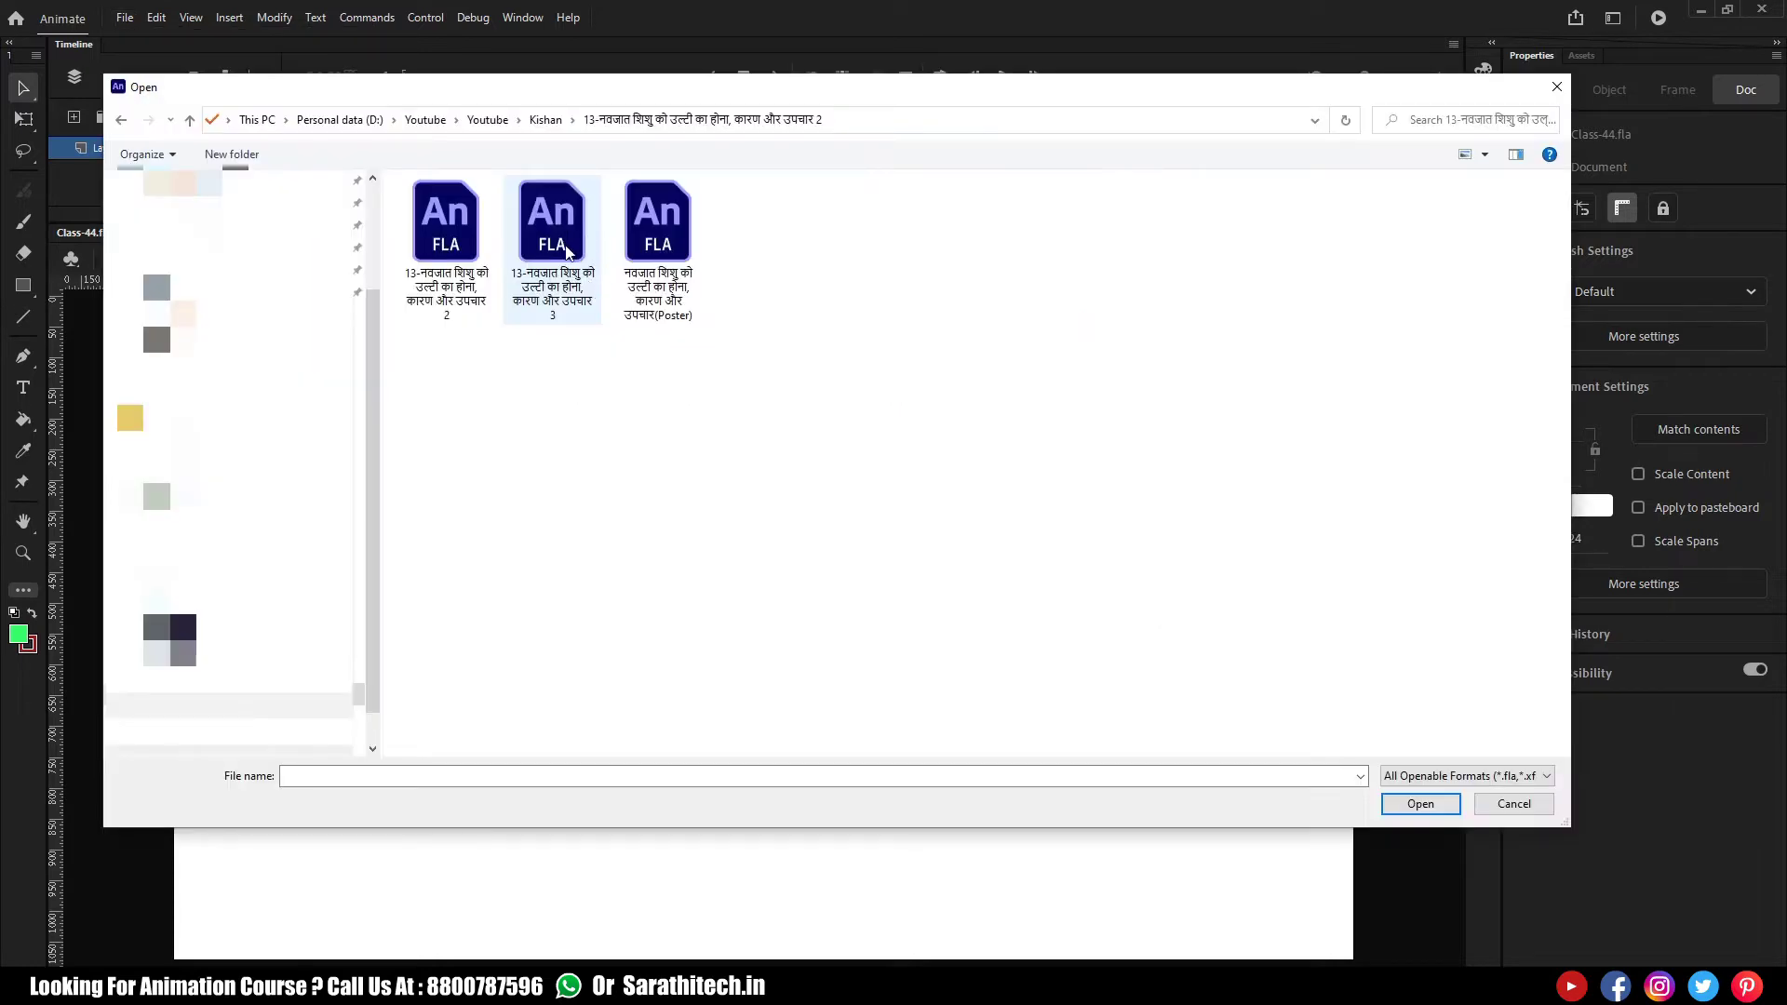
pyautogui.doubleClick(564, 242)
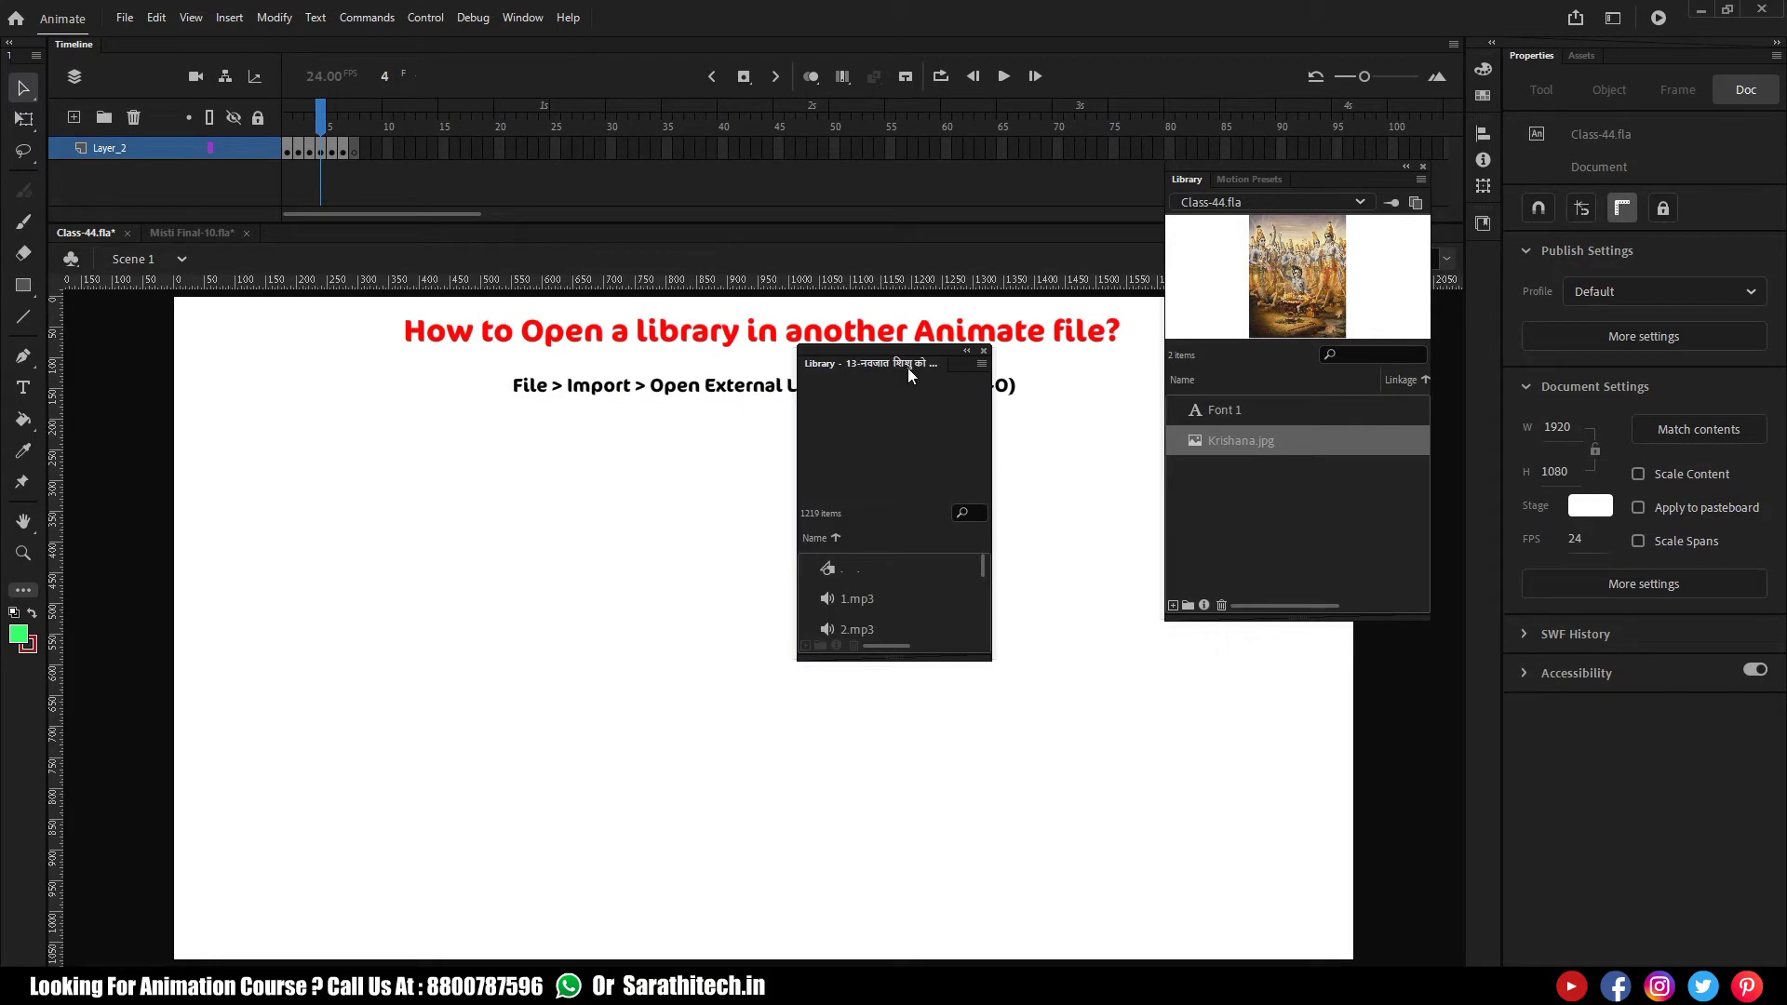
# Step: Make the external library panel taller and position it beside the Class-44.fla library
pyautogui.moveTo(898, 352); pyautogui.dragTo(811, 255)
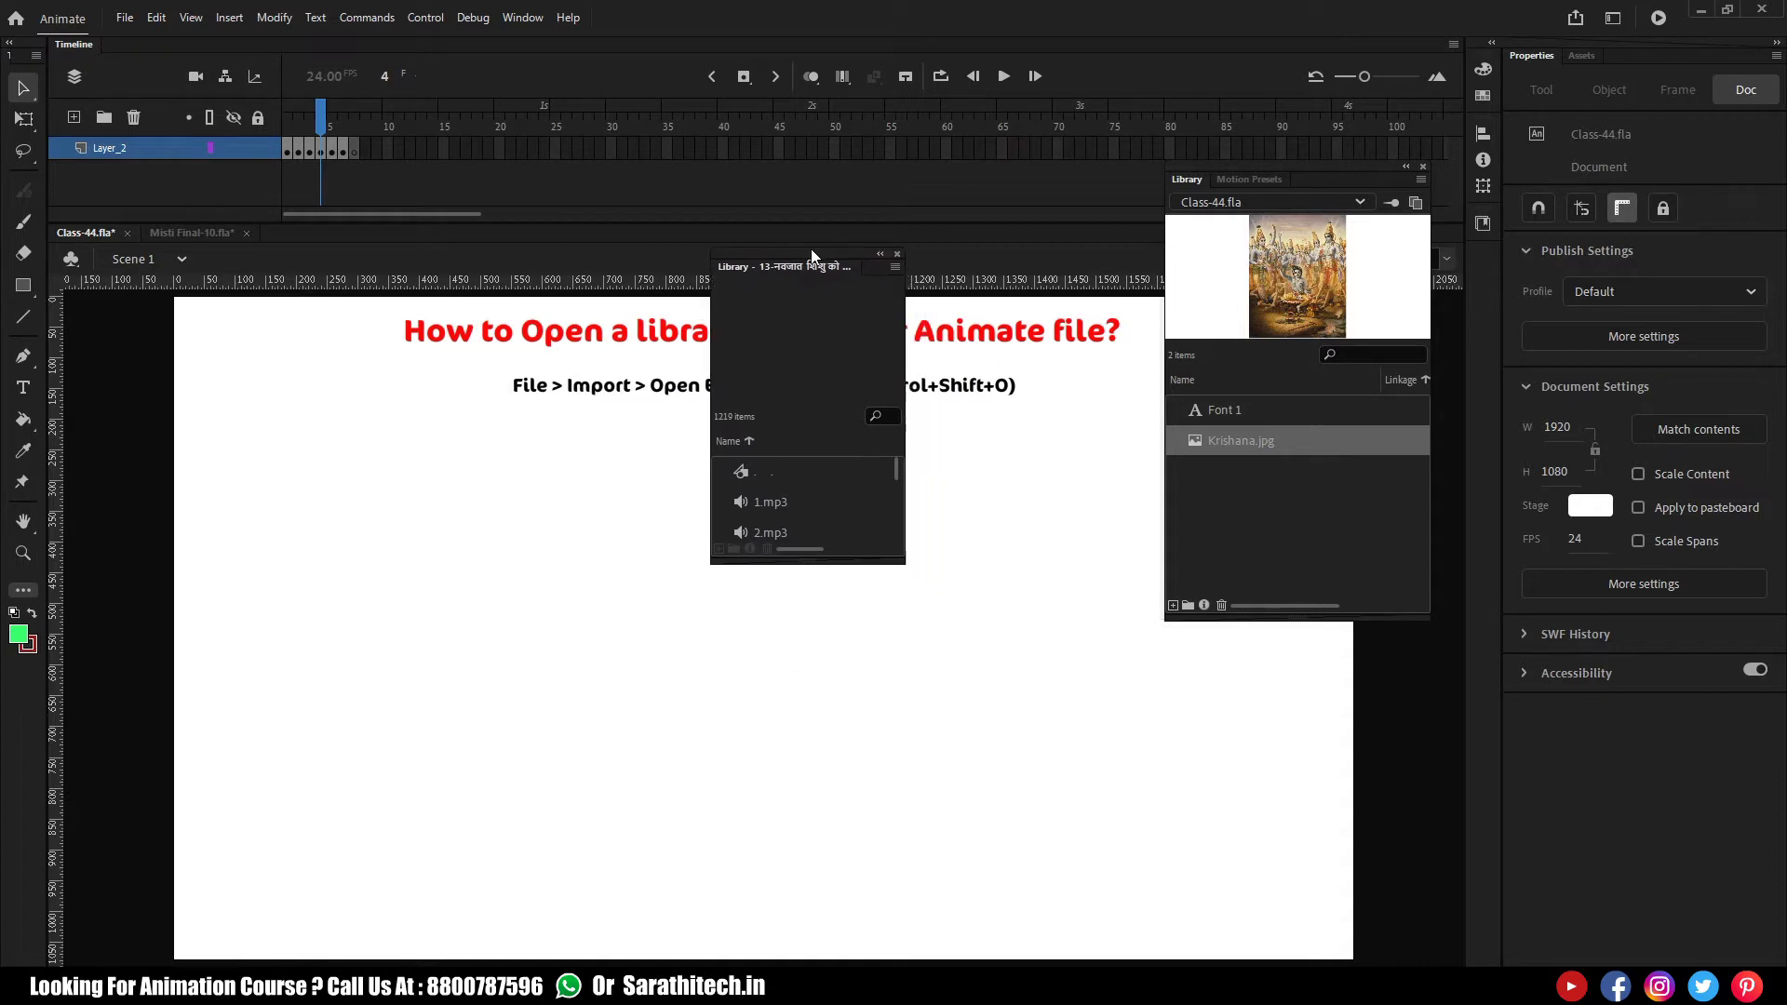
pyautogui.moveTo(840, 561); pyautogui.dragTo(840, 740)
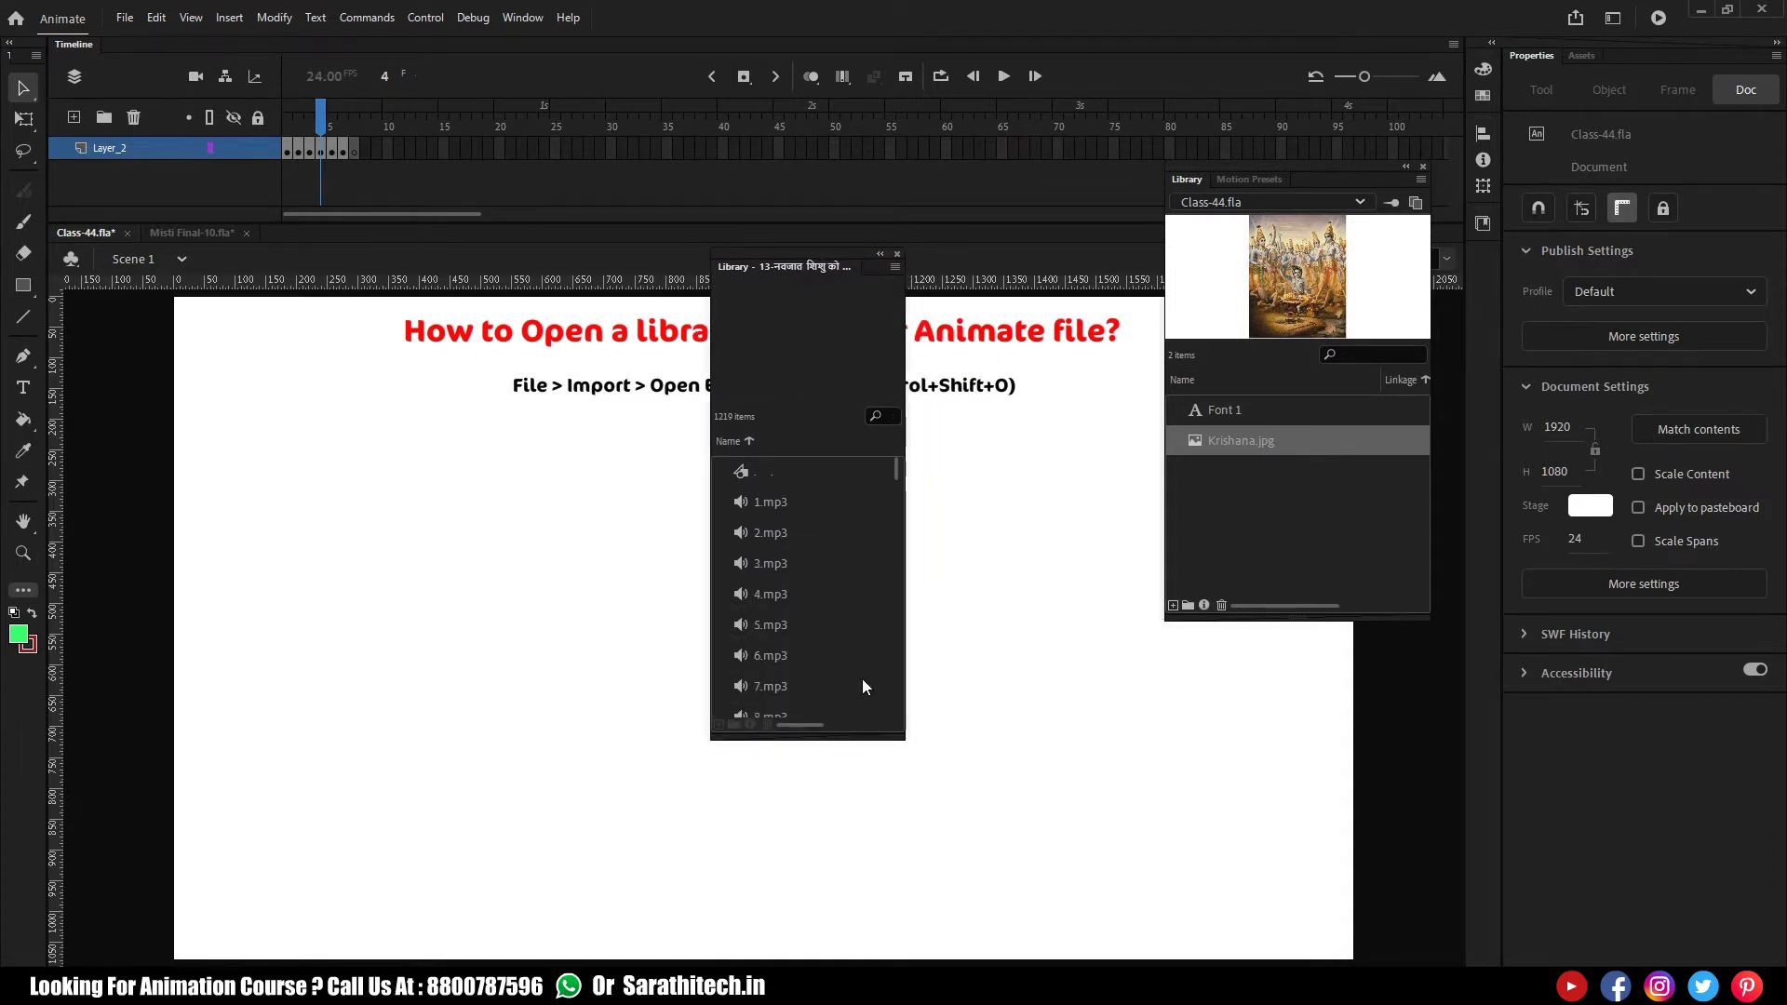
pyautogui.moveTo(823, 267); pyautogui.dragTo(987, 182)
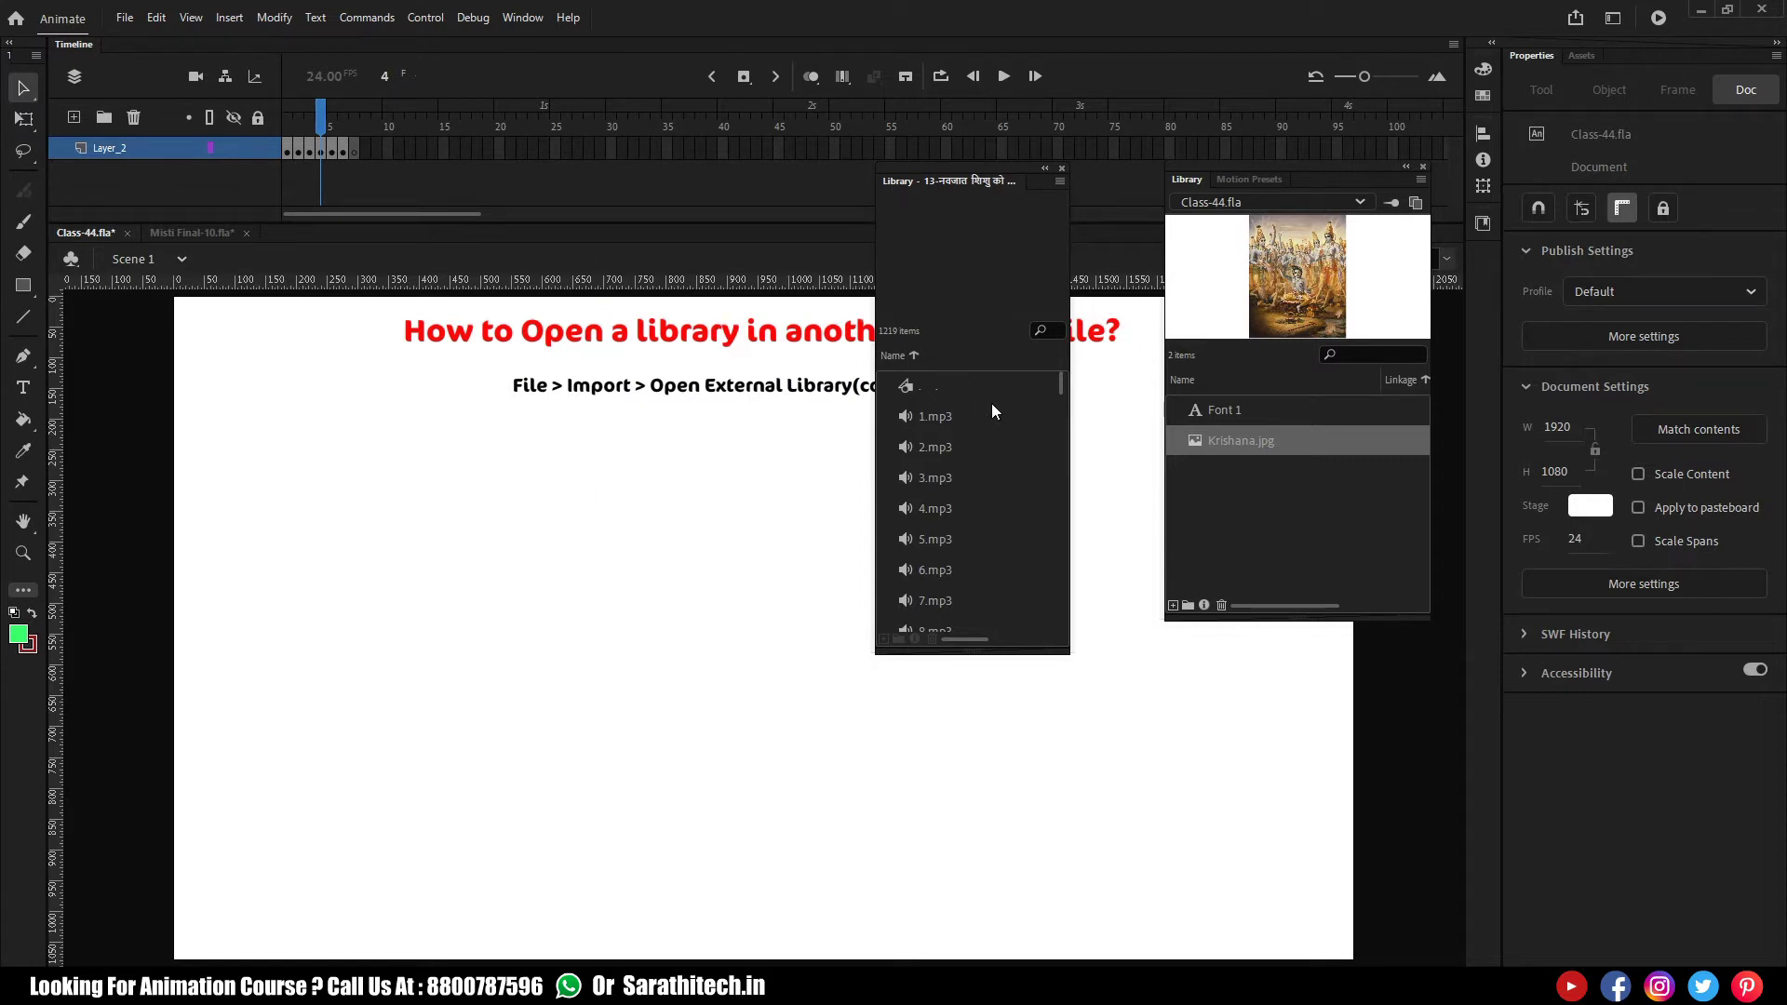
# Step: Examine the sounds and symbols in the external library and preview several of them
pyautogui.scroll(-3, 991, 404)
pyautogui.click(942, 418)
pyautogui.click(935, 482)
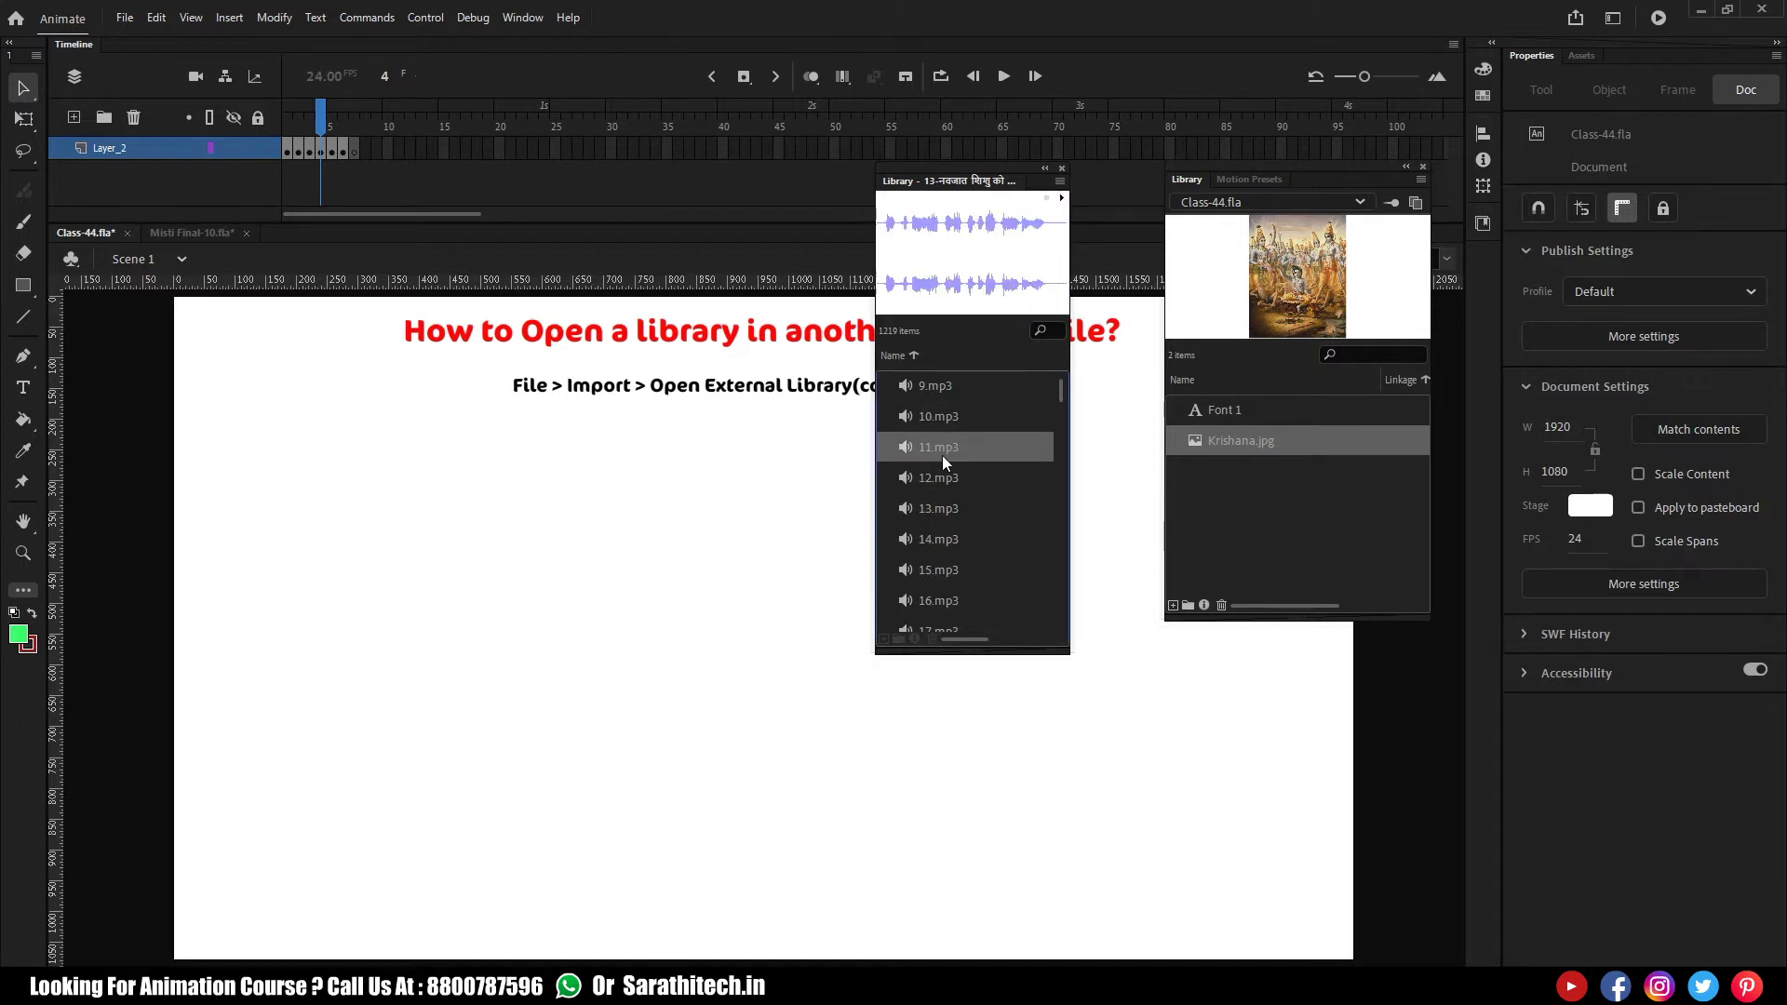
pyautogui.scroll(-10, 953, 538)
pyautogui.scroll(-10, 953, 538)
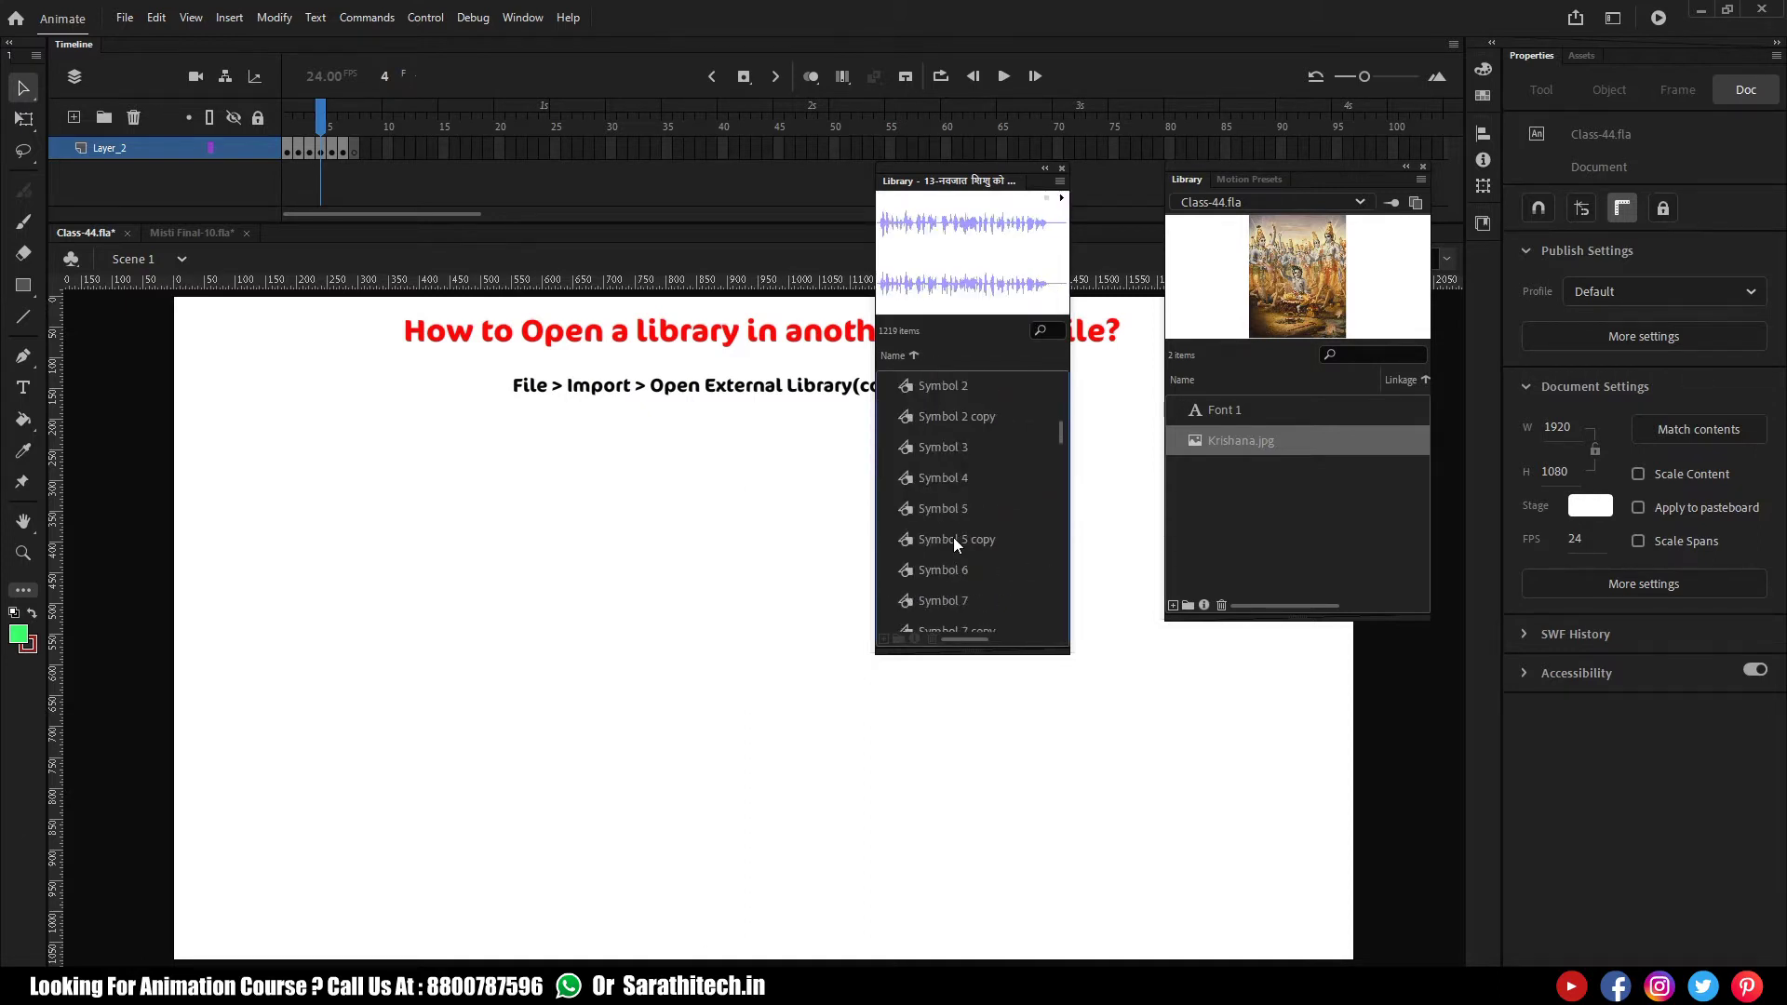
pyautogui.click(955, 509)
pyautogui.scroll(-15, 970, 512)
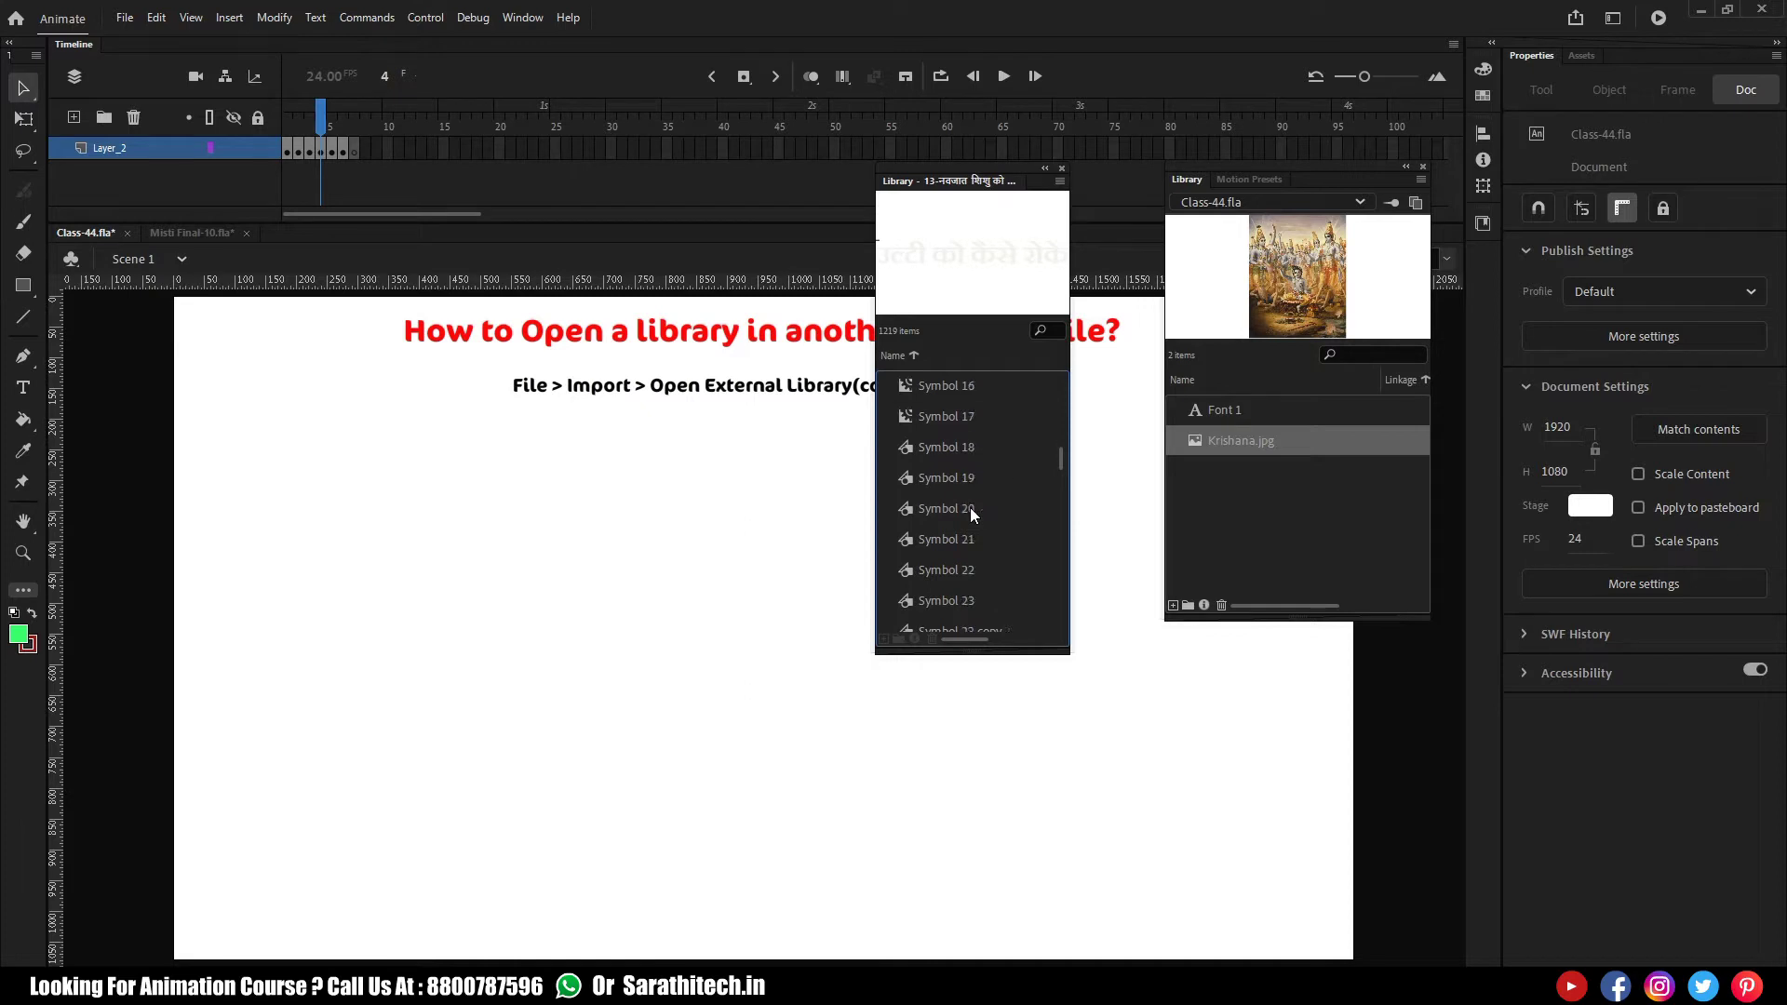
pyautogui.scroll(-5, 970, 512)
pyautogui.moveTo(1062, 517); pyautogui.dragTo(1063, 445)
pyautogui.click(951, 533)
pyautogui.click(951, 482)
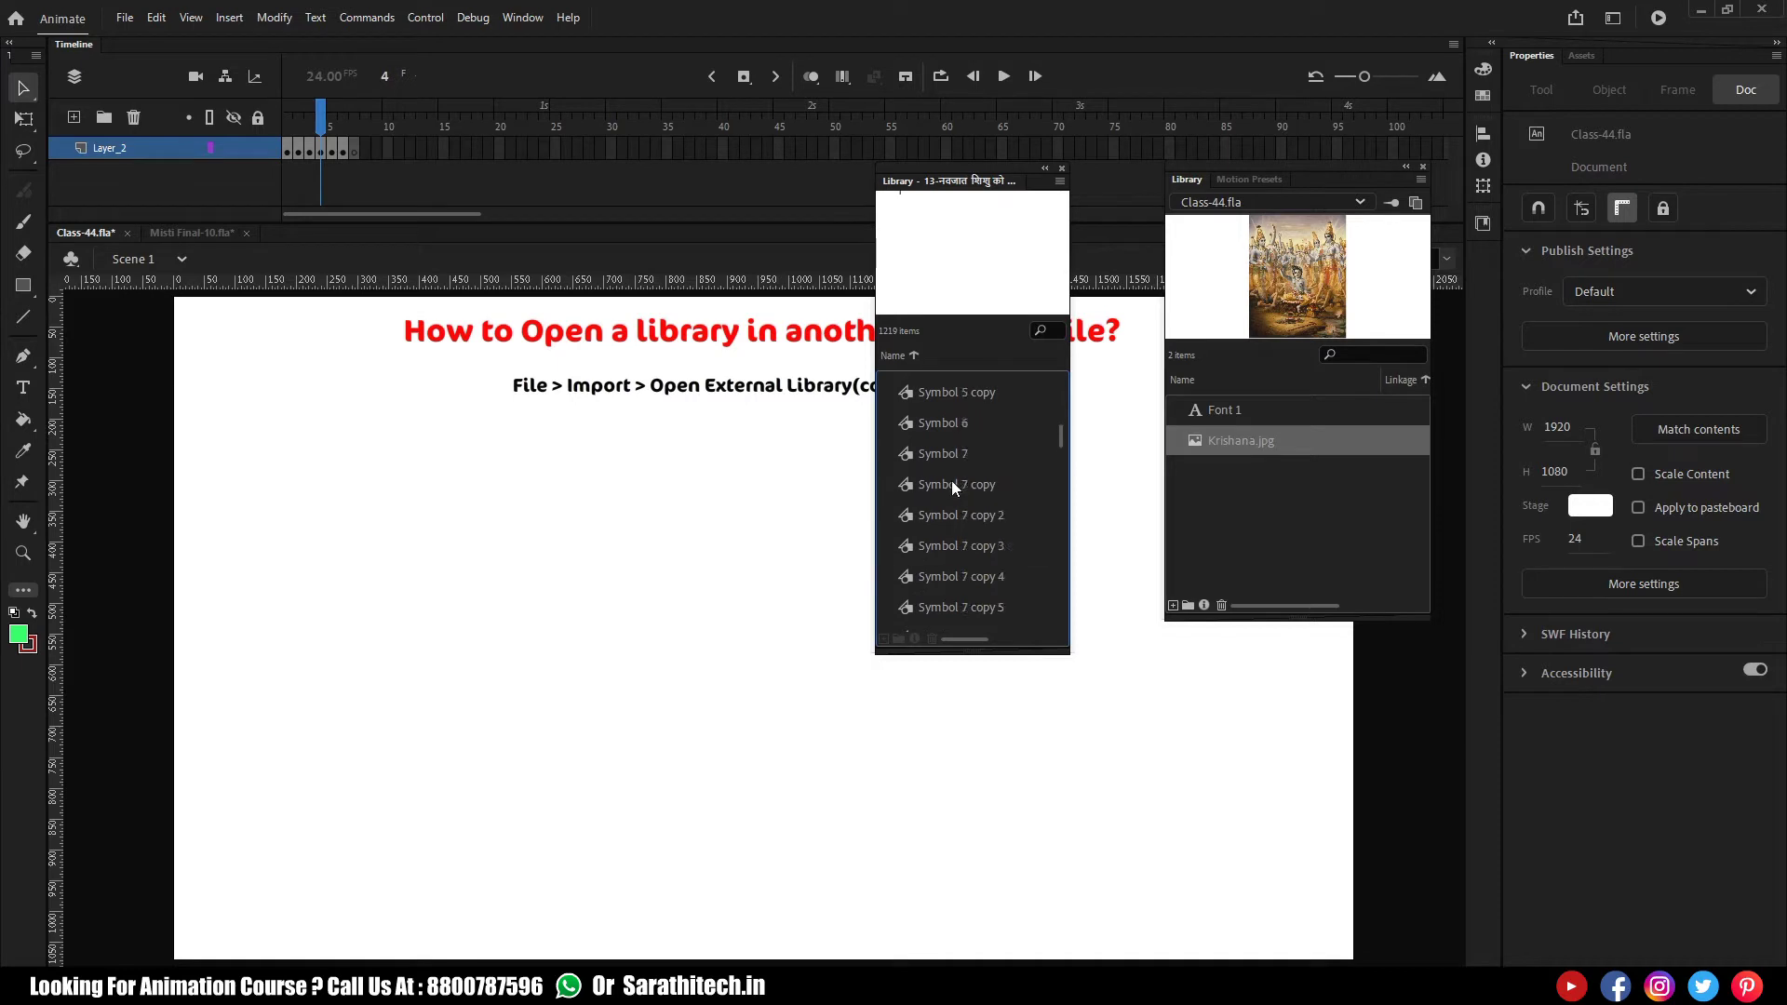
pyautogui.scroll(4, 949, 461)
# Step: Place Symbol 2 copy from the external library on frame 4's stage at about X 909.7, Y 649.35, closing the external library
pyautogui.click(948, 445)
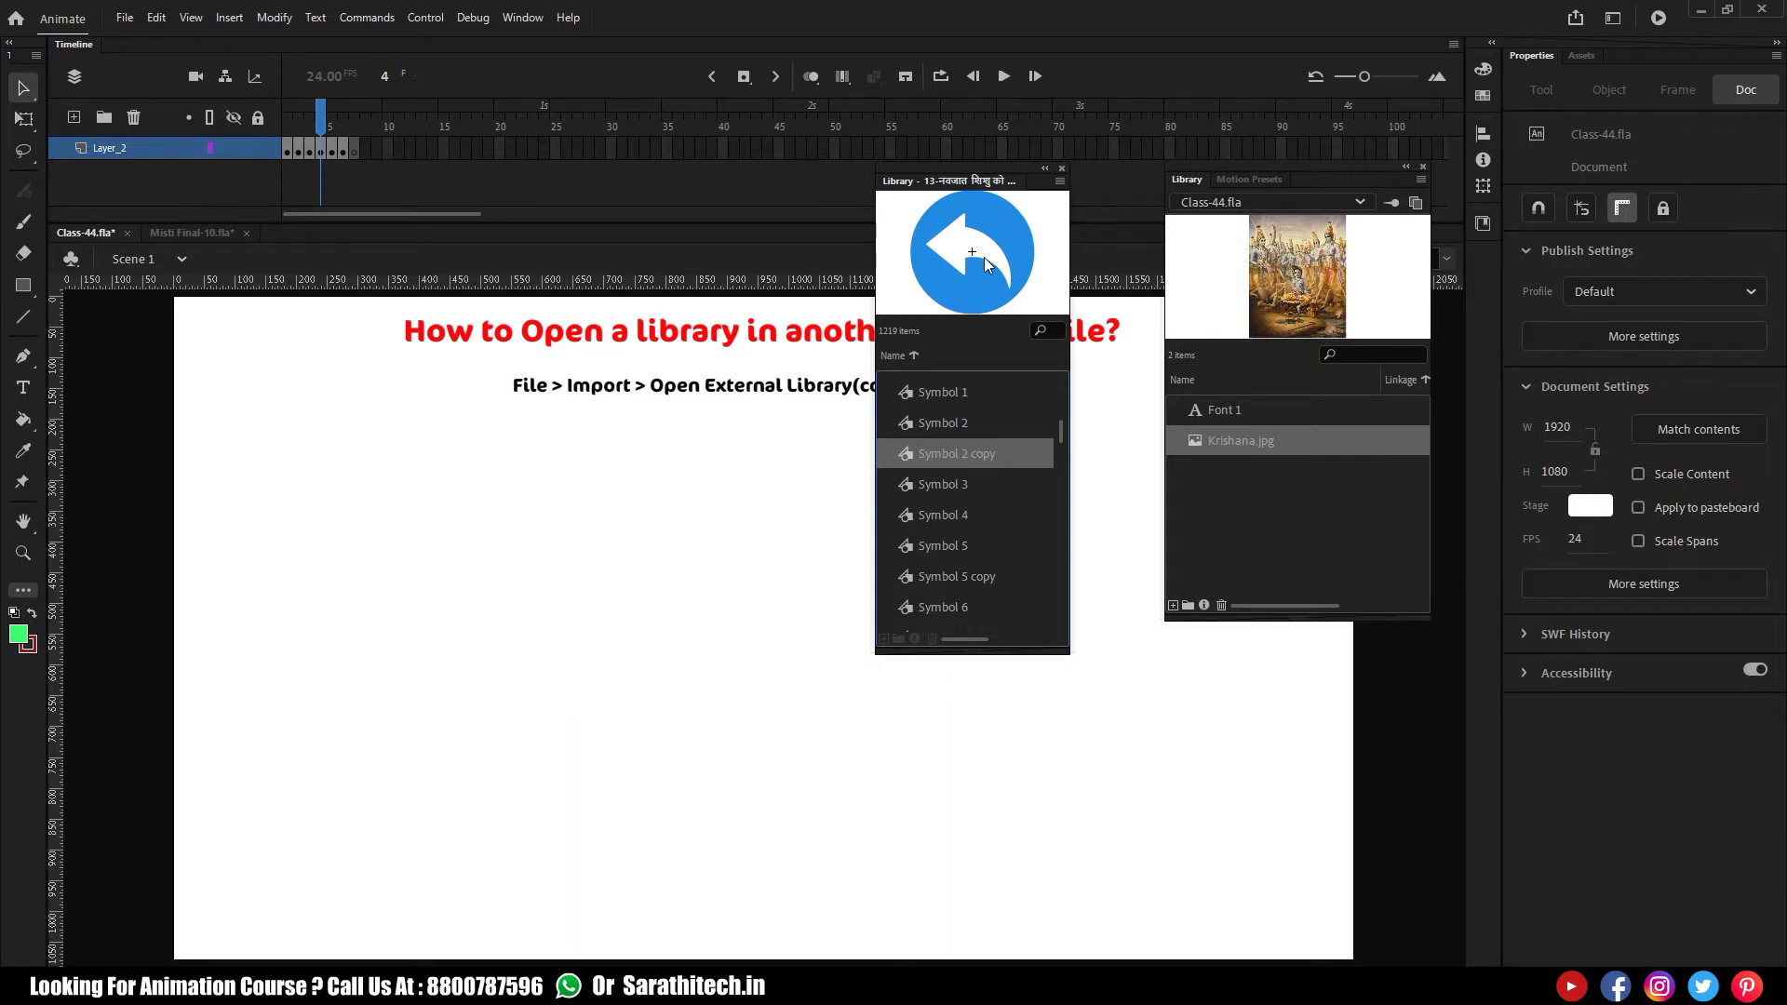
pyautogui.moveTo(986, 265); pyautogui.dragTo(508, 616)
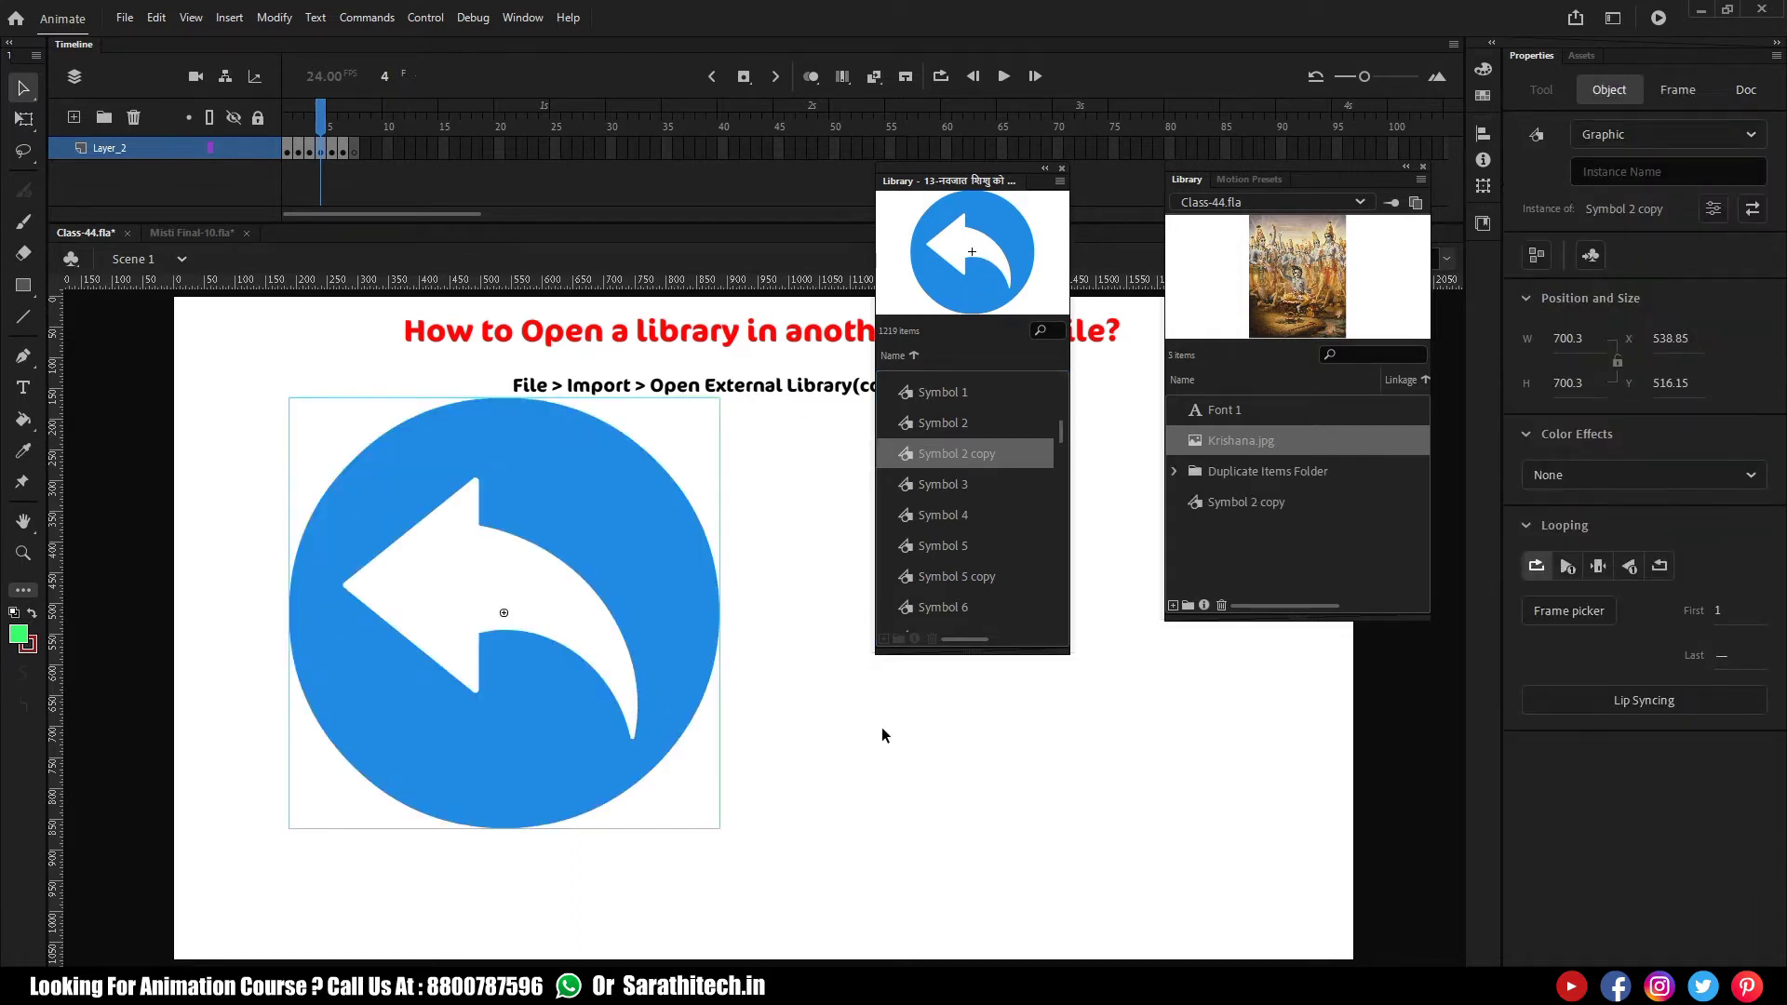
pyautogui.click(1062, 173)
pyautogui.moveTo(563, 620); pyautogui.dragTo(853, 709)
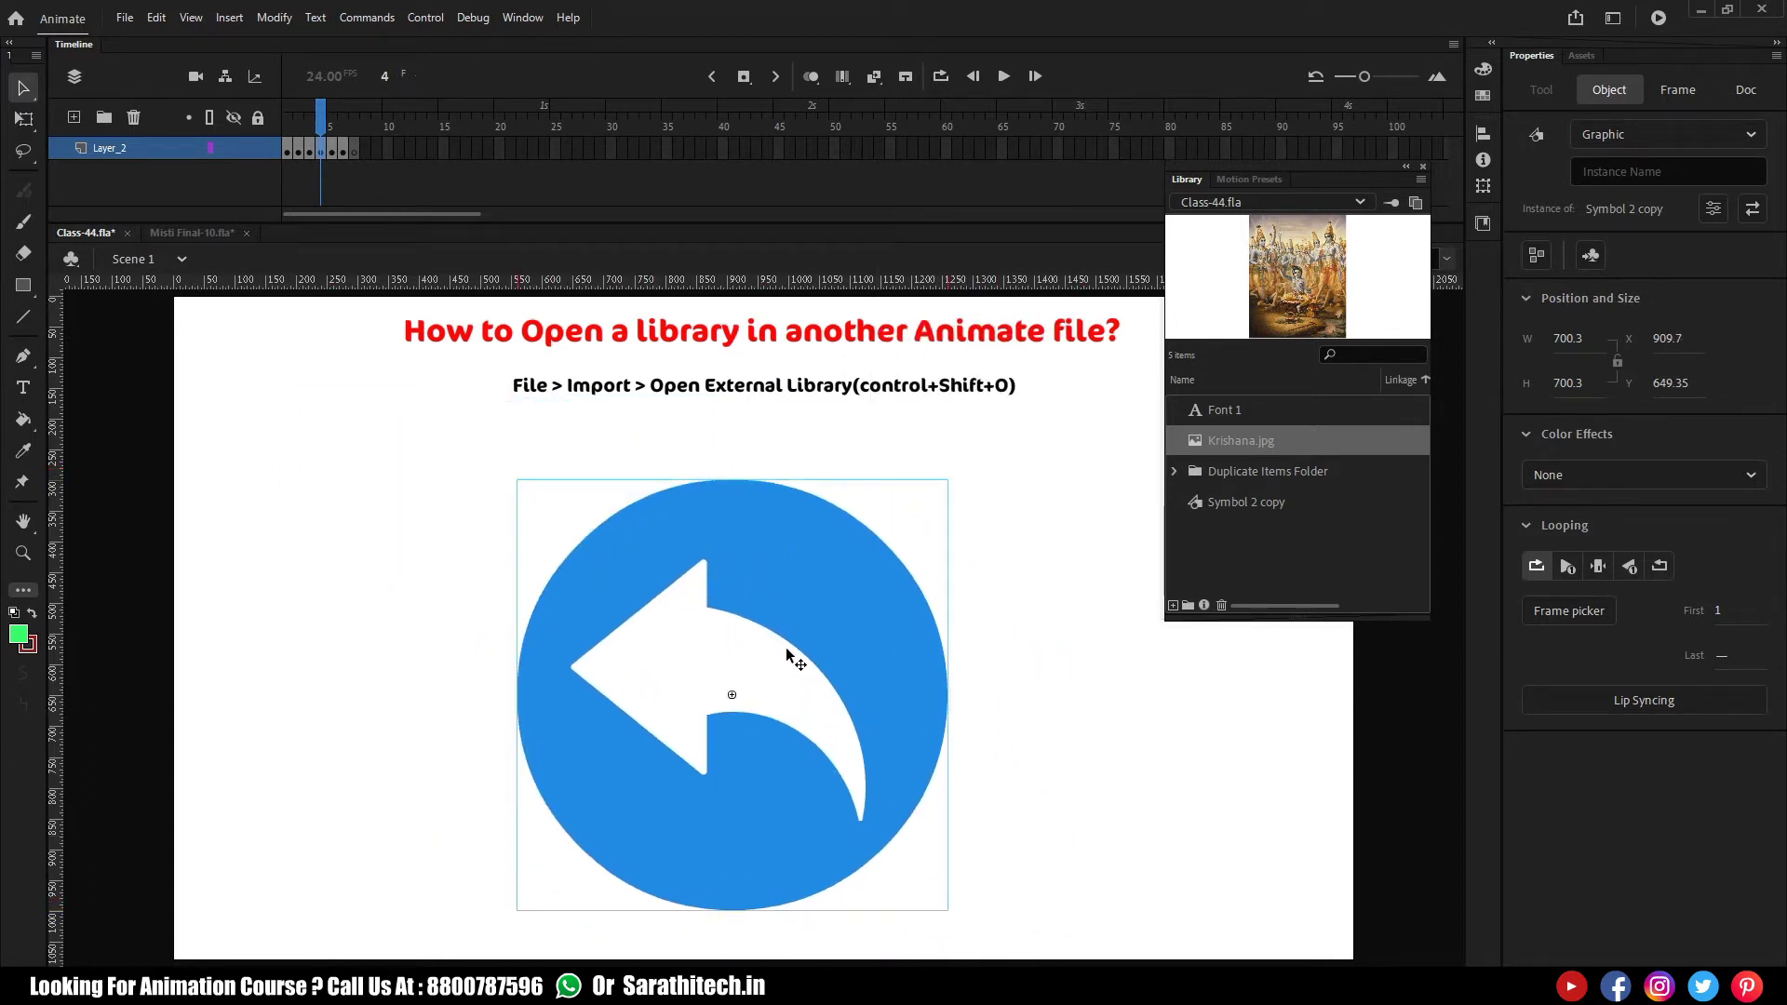
# Step: Preview Symbol 2 copy and Krishana.jpg in the Class-44.fla library and deselect the symbol on the stage
pyautogui.click(1252, 507)
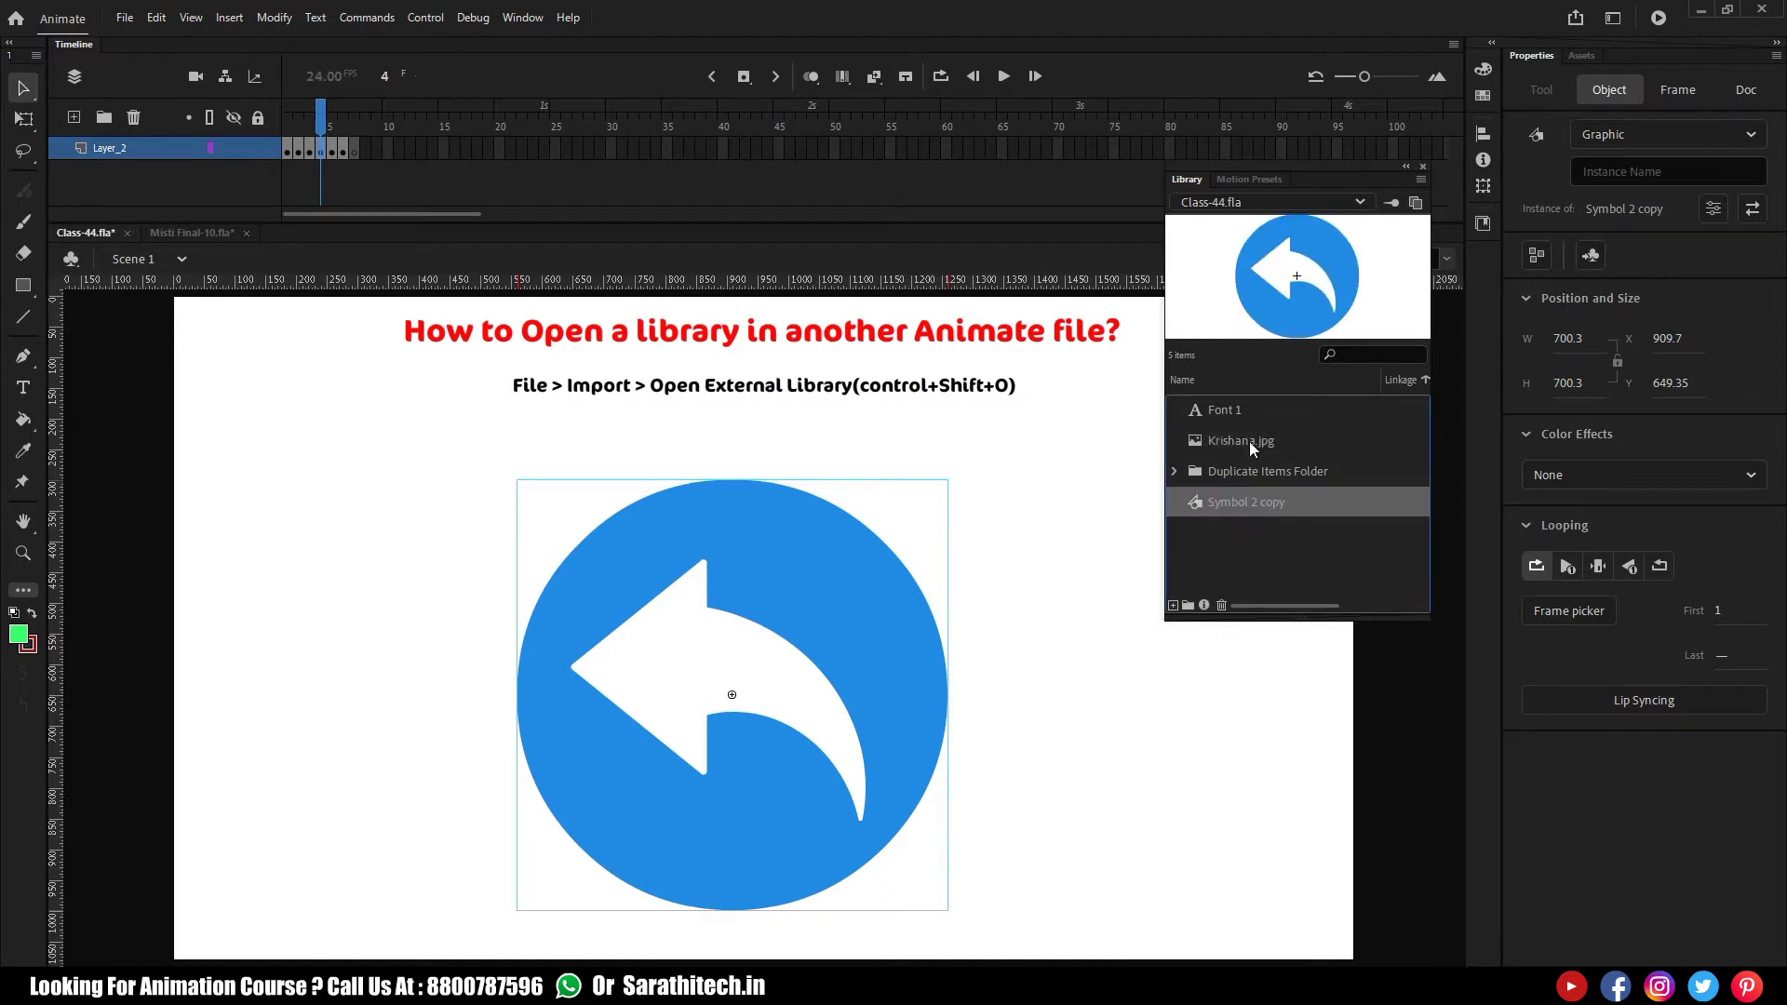
pyautogui.click(1249, 441)
pyautogui.click(1249, 498)
pyautogui.click(1007, 623)
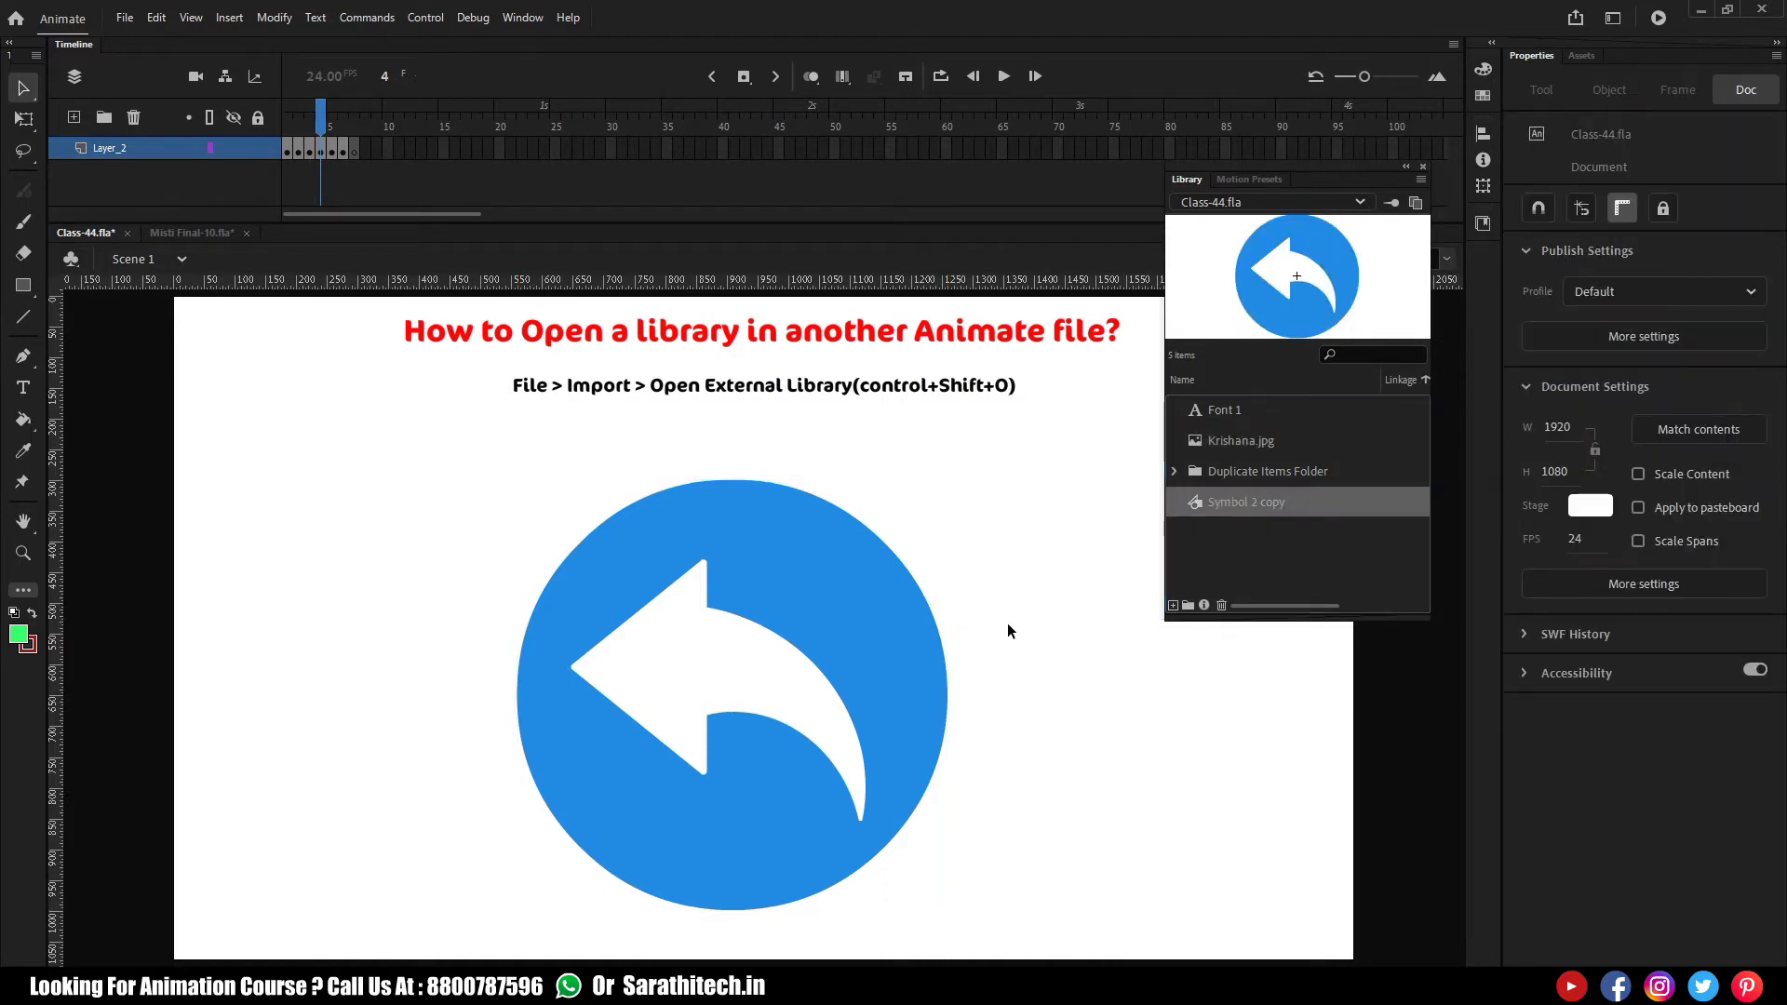
# Step: On frame 5, place Krishana.jpg at about X 257.95, Y -437.95 and Symbol 2 copy at about X 977.8, Y 546.45
pyautogui.press('.')
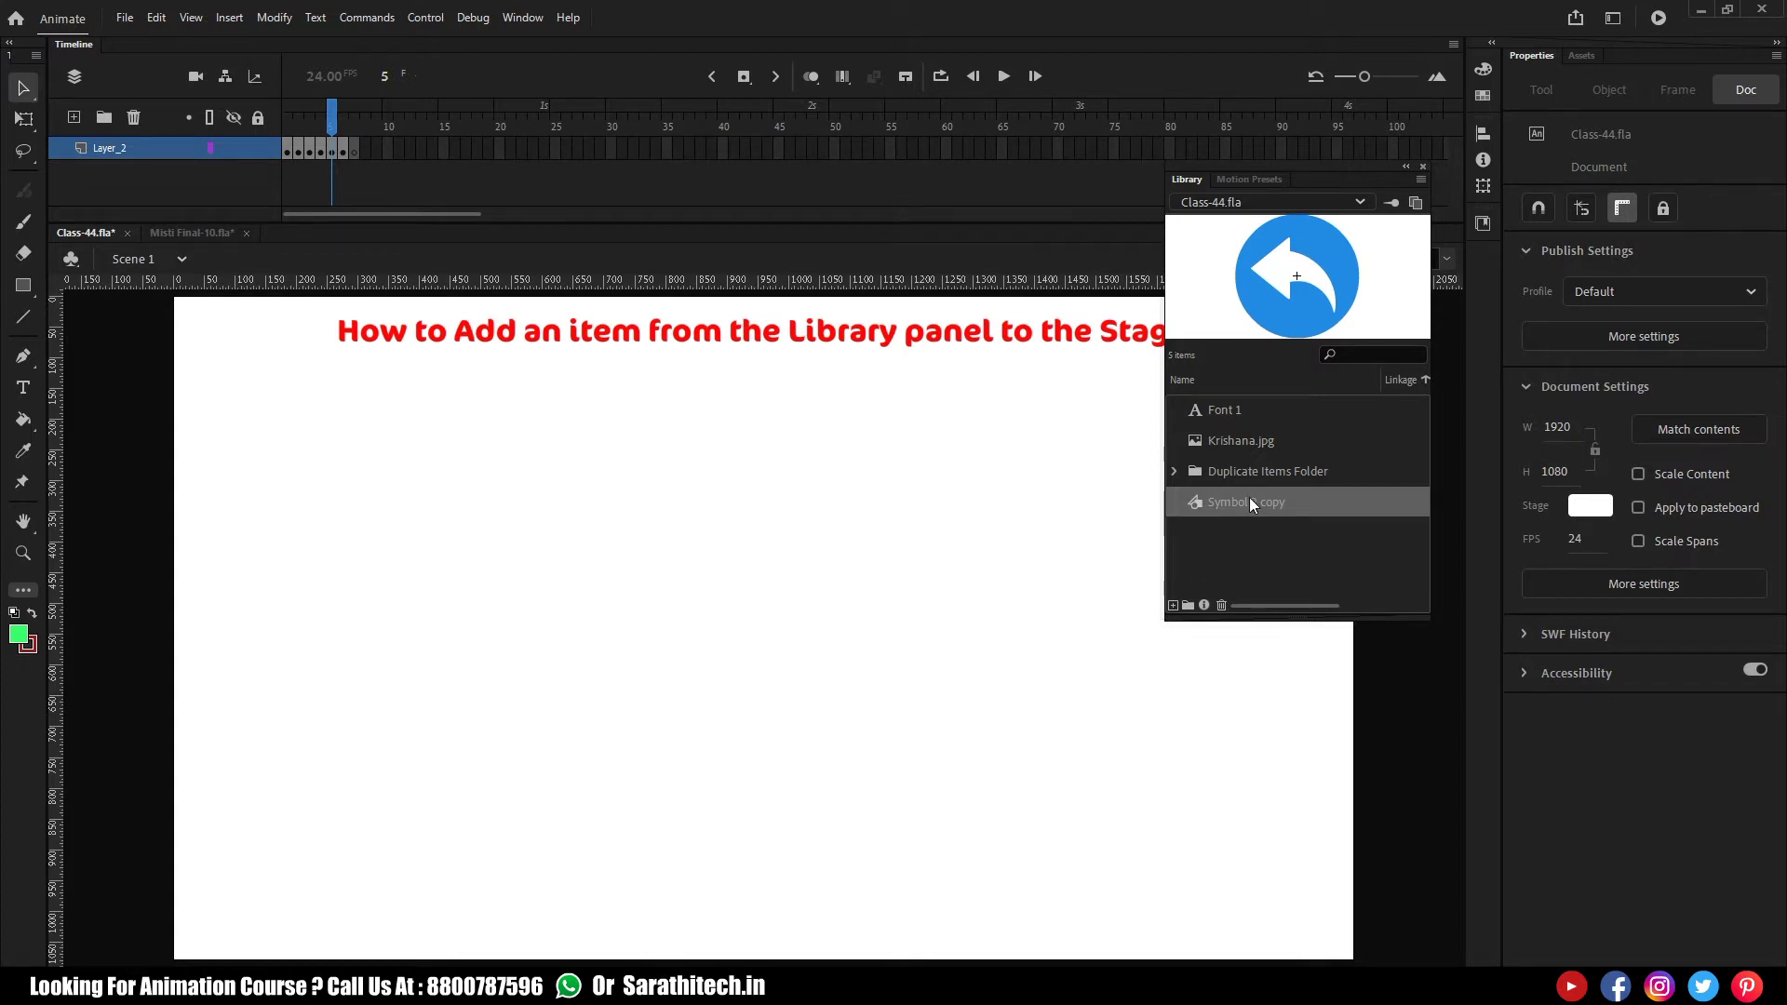
pyautogui.click(1240, 442)
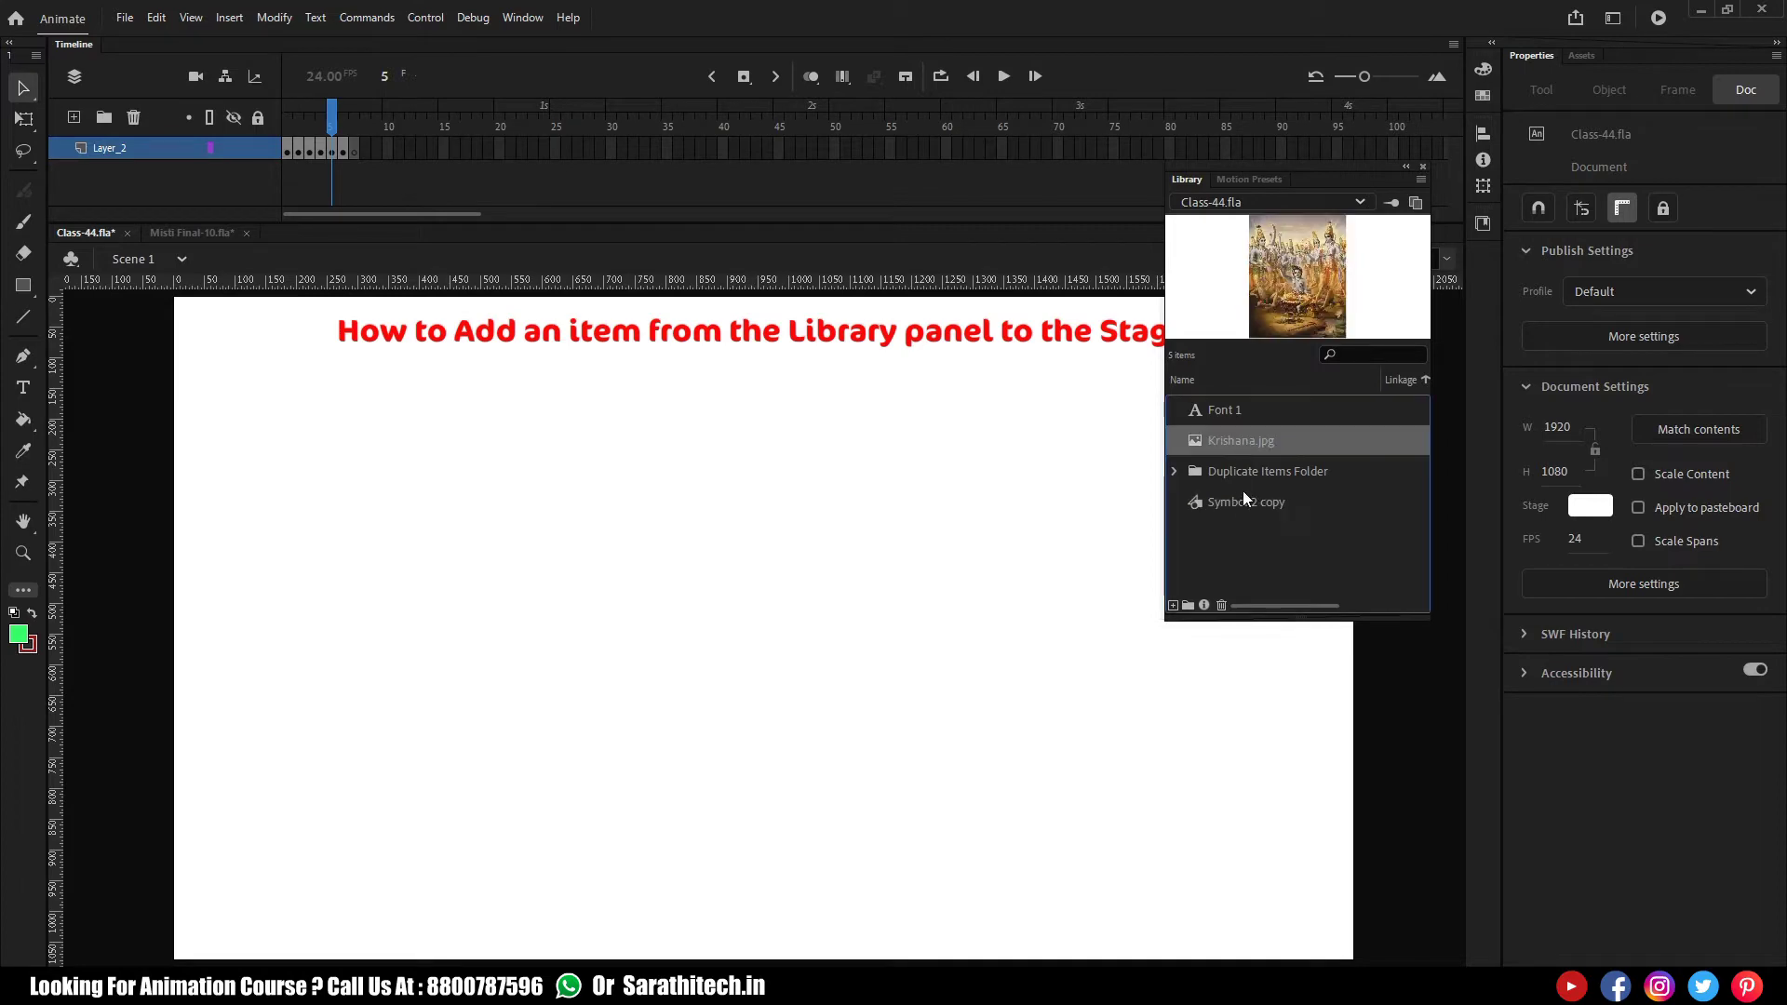
pyautogui.moveTo(1223, 443); pyautogui.dragTo(786, 605)
pyautogui.click(1234, 503)
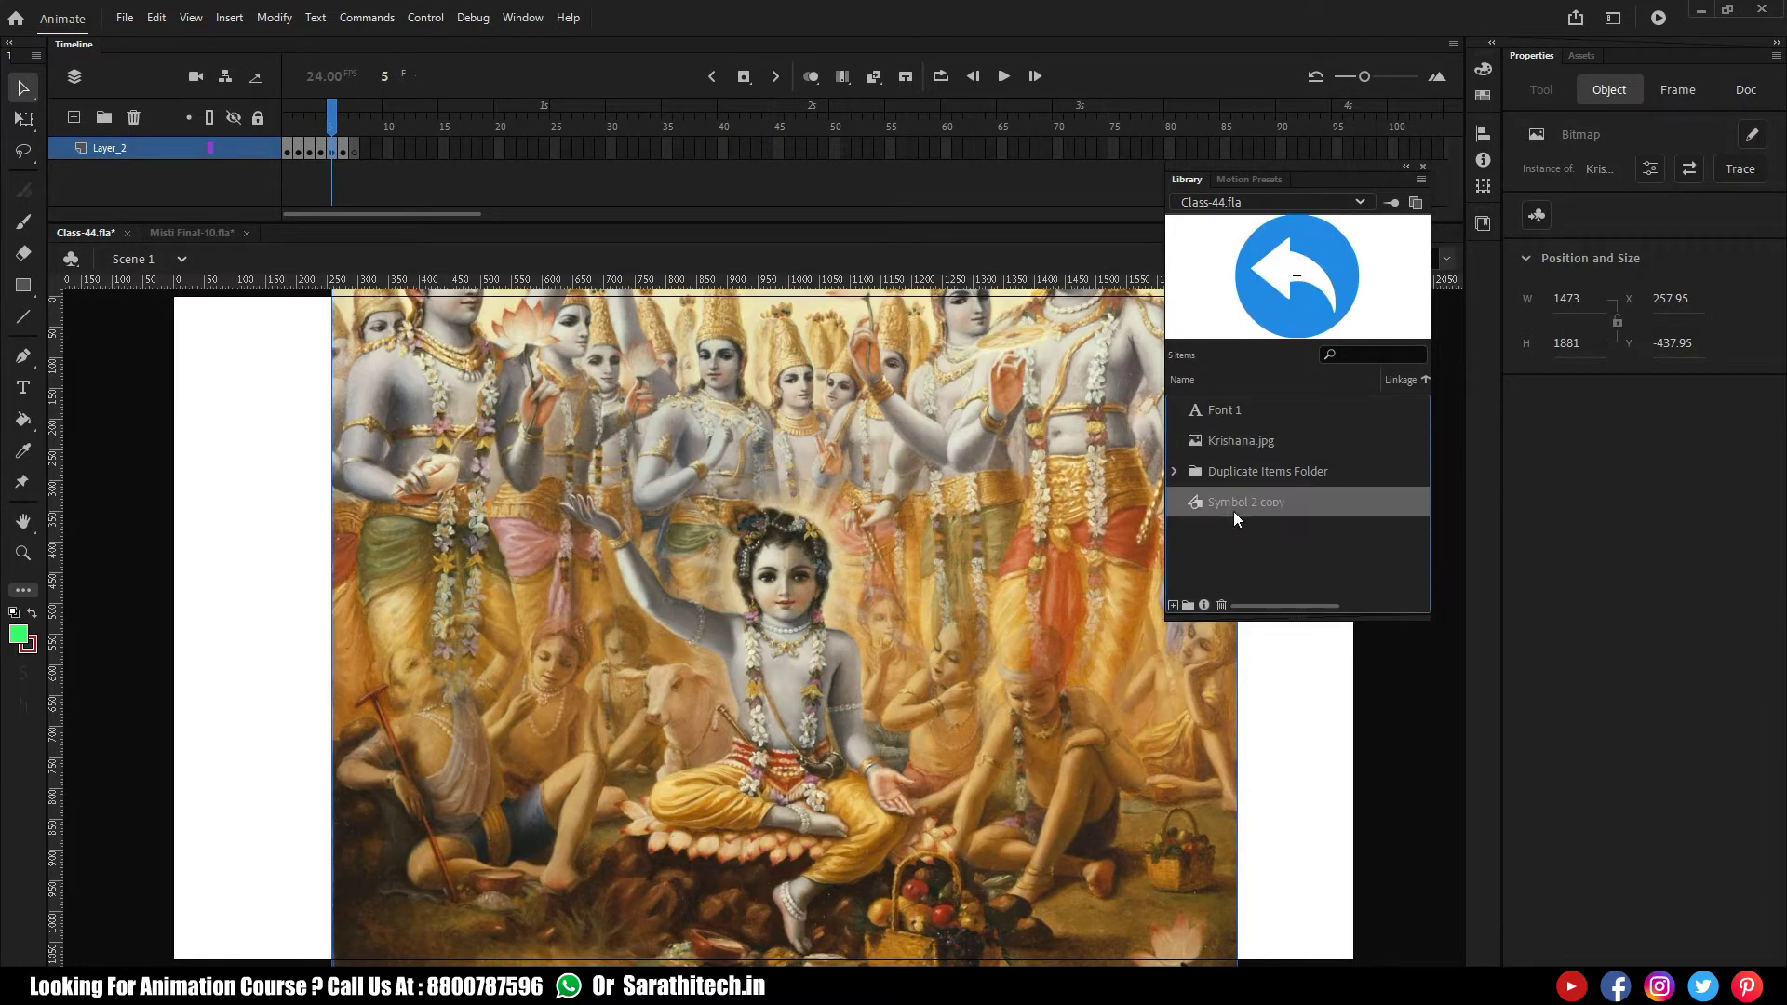
pyautogui.moveTo(1251, 503); pyautogui.dragTo(803, 583)
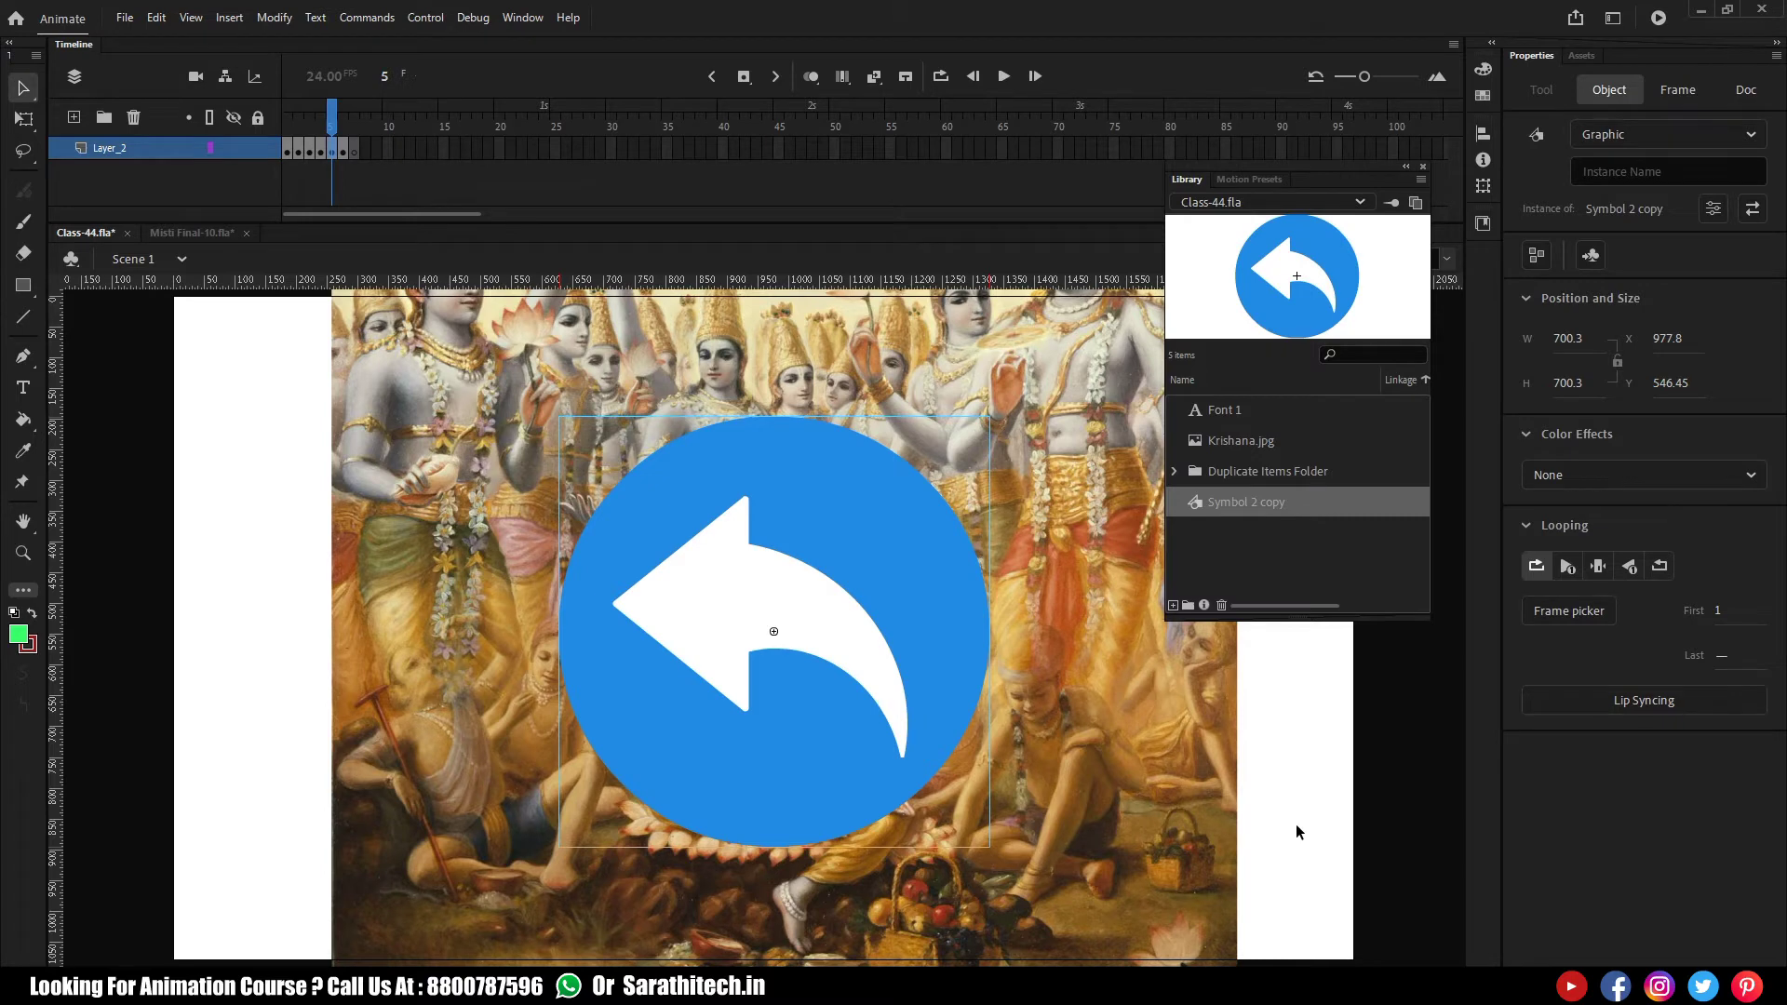
# Step: Go to frame 6, shift the library panel away from the Properties area and make it taller
pyautogui.press('.')
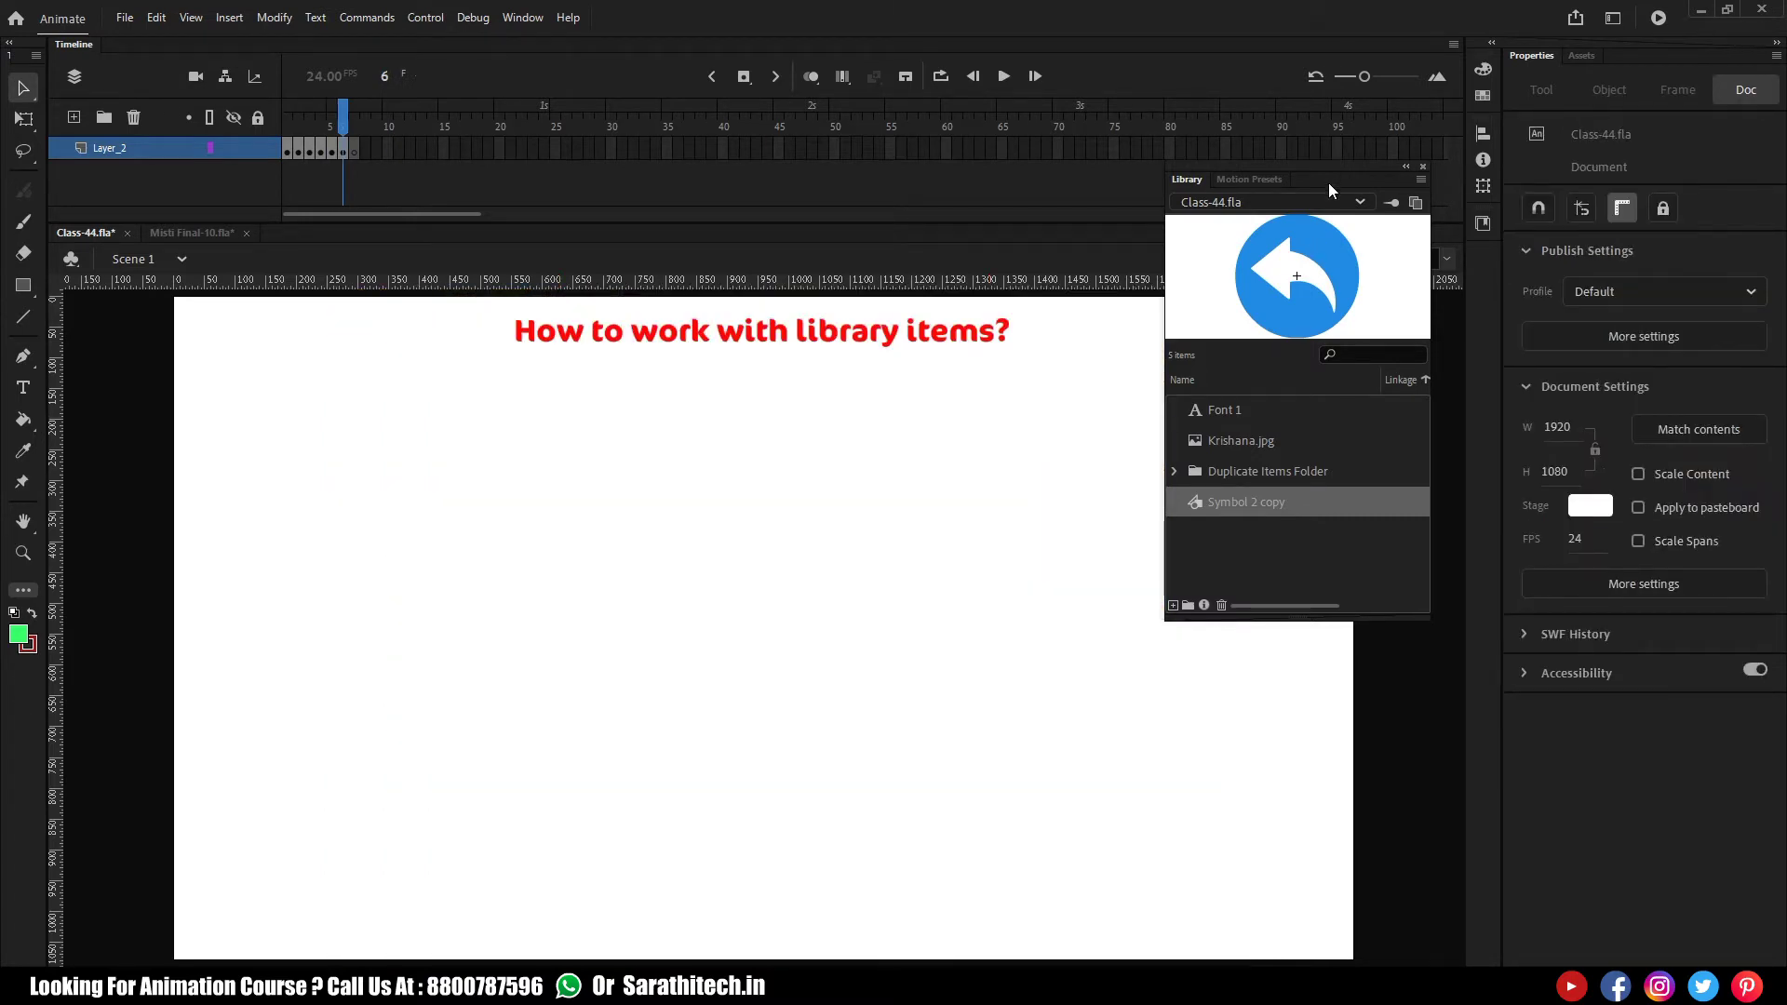
pyautogui.moveTo(1335, 165); pyautogui.dragTo(1242, 172)
pyautogui.moveTo(1236, 613); pyautogui.dragTo(1260, 674)
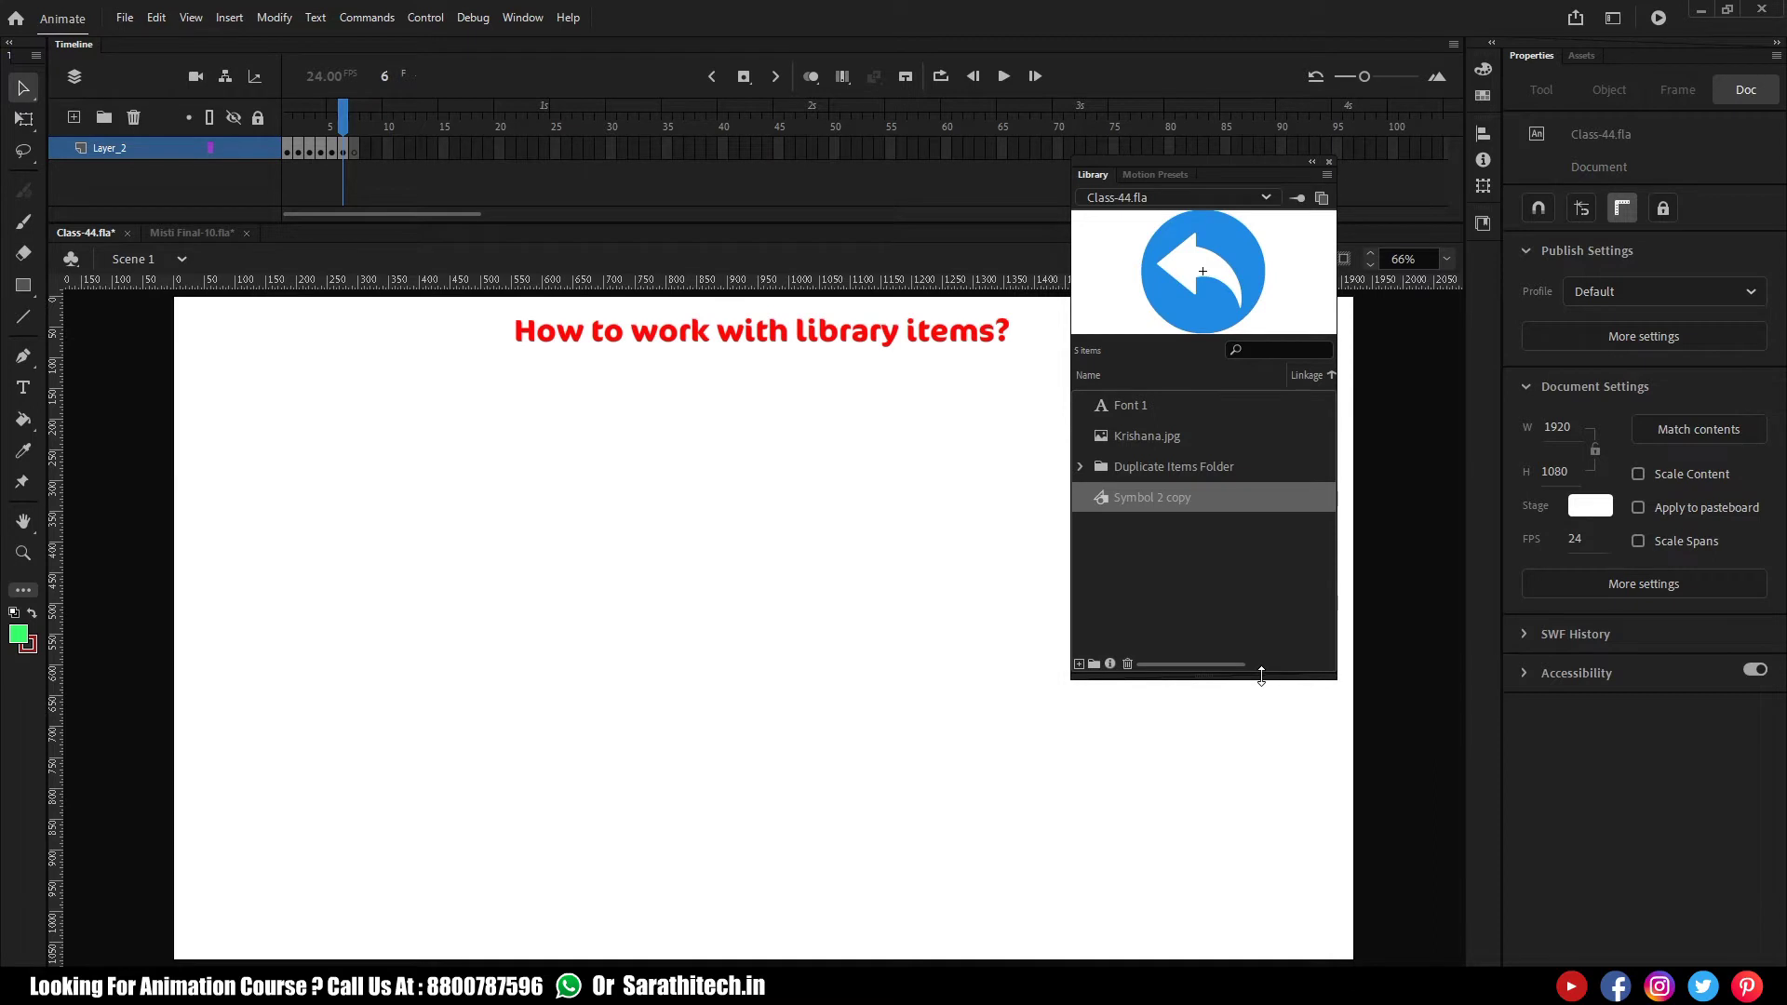
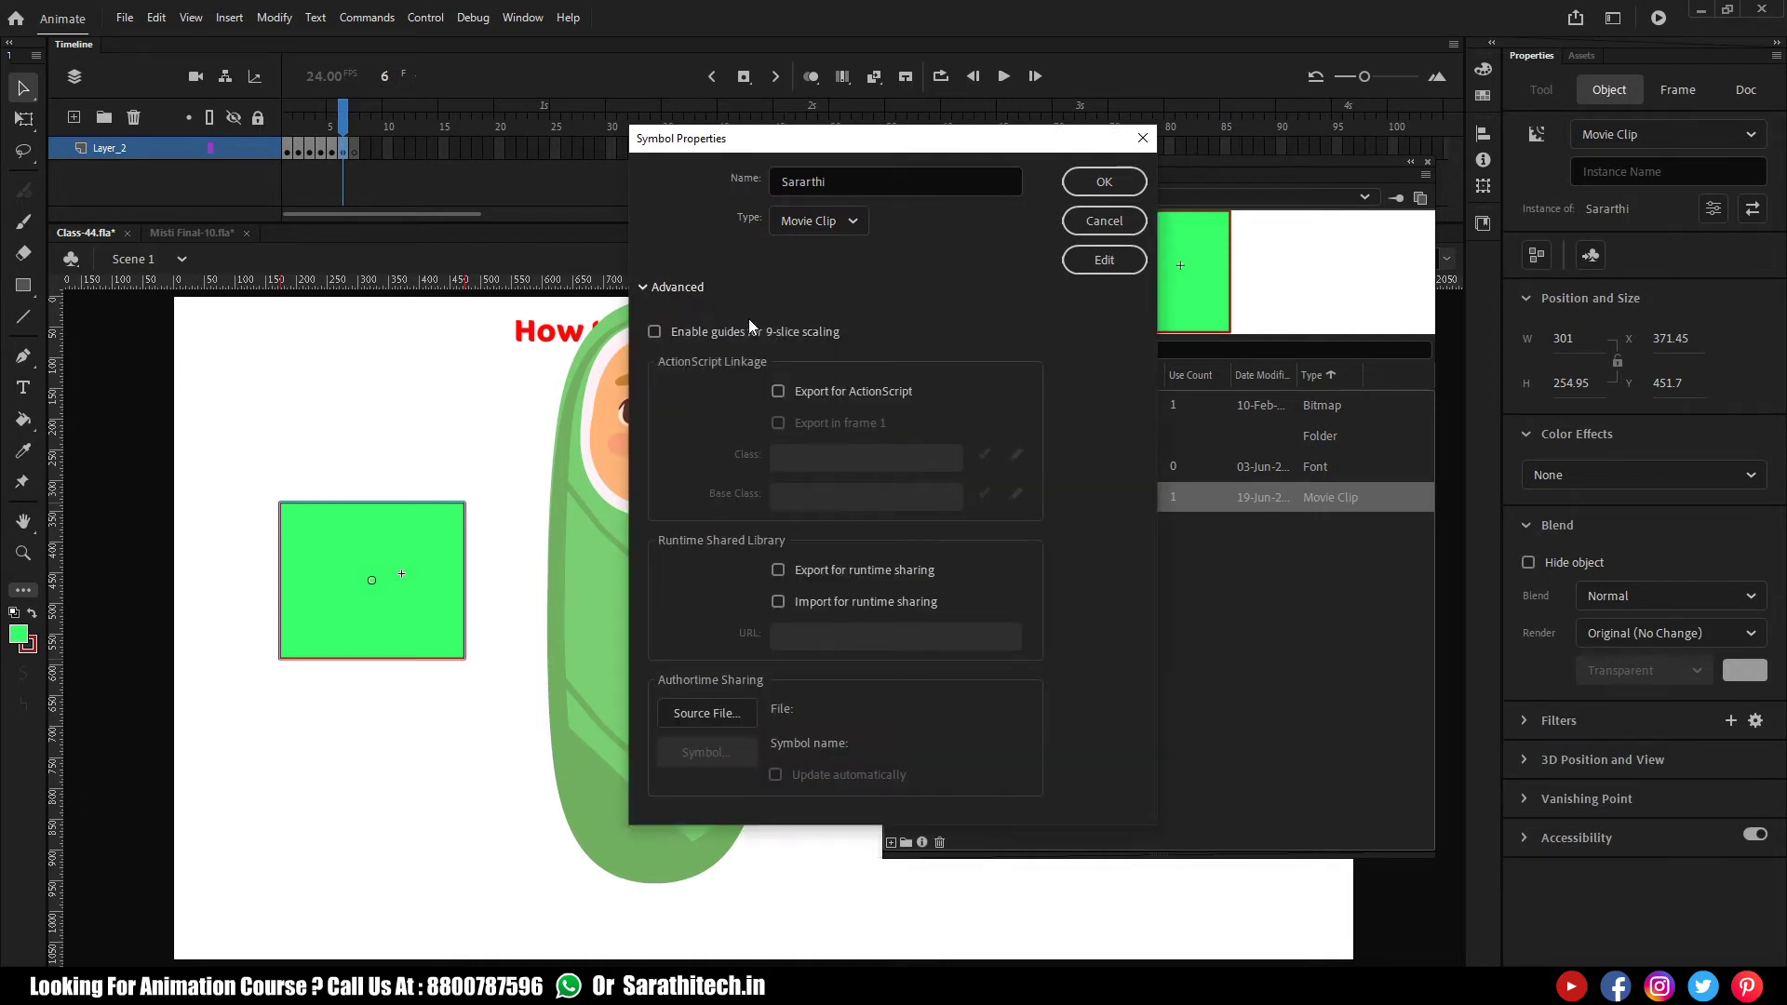
# Step: Collapse the advanced settings in Sararthi's symbol properties, review the available symbol types and accept it as a Movie Clip
pyautogui.click(675, 286)
pyautogui.click(769, 221)
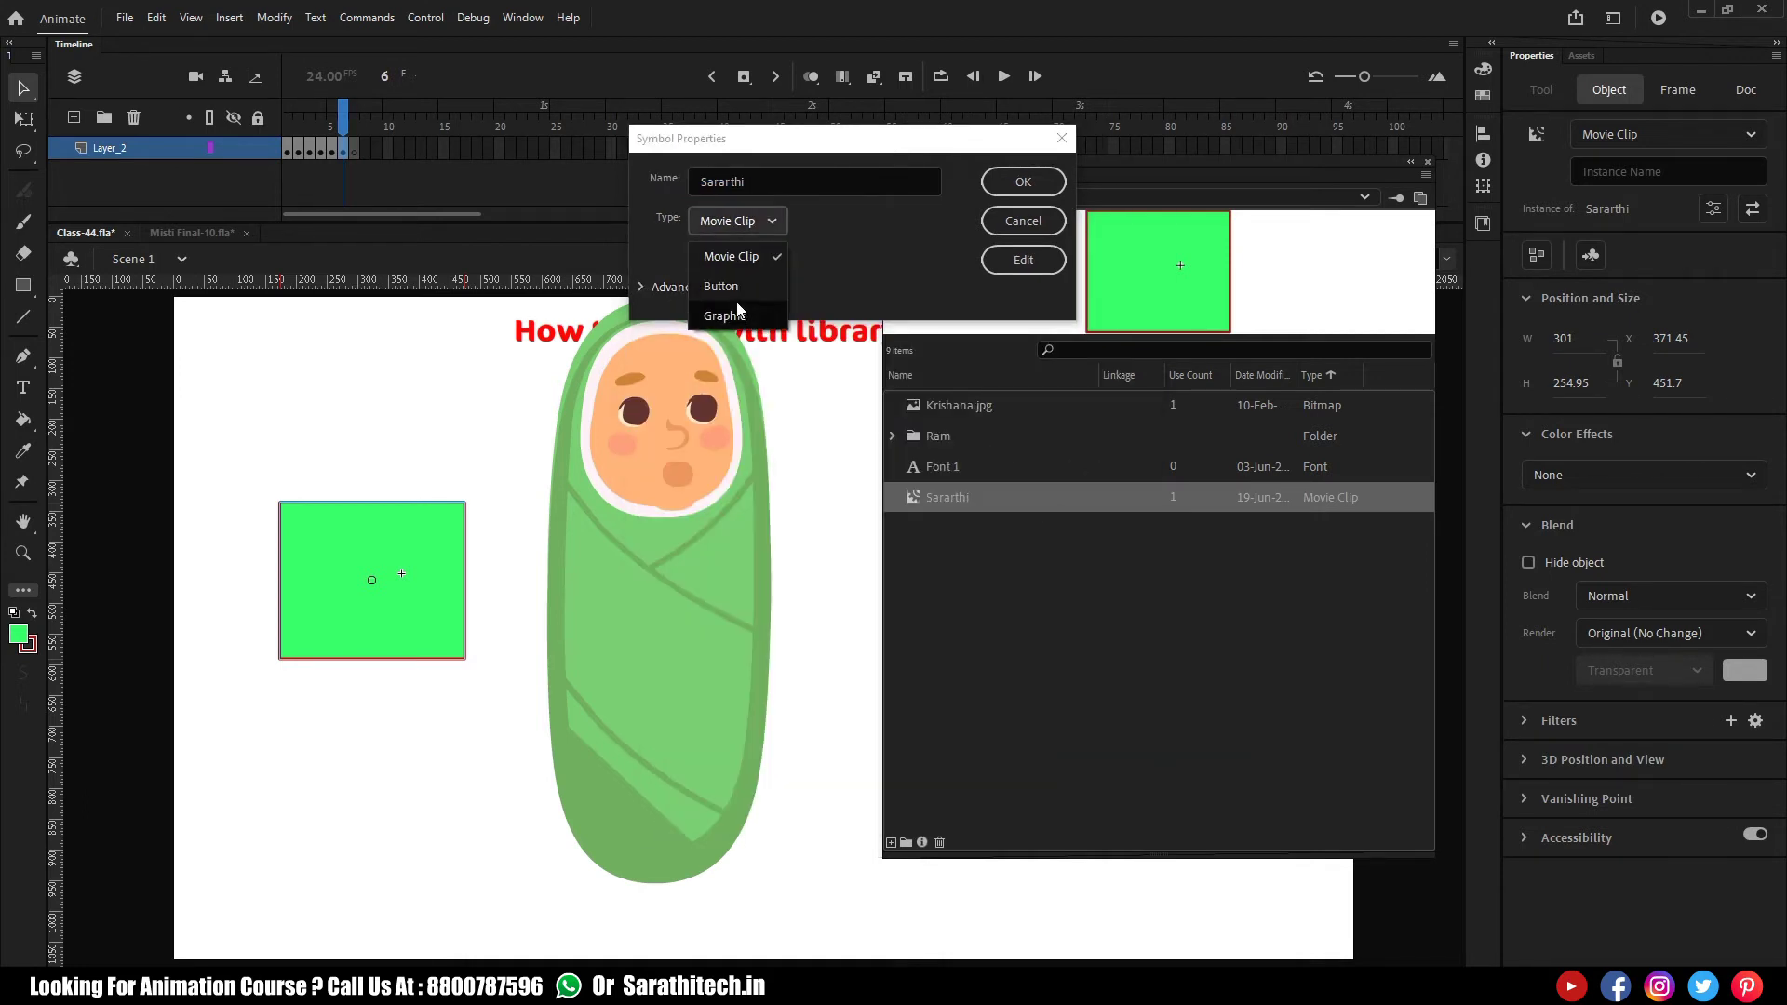
pyautogui.click(866, 227)
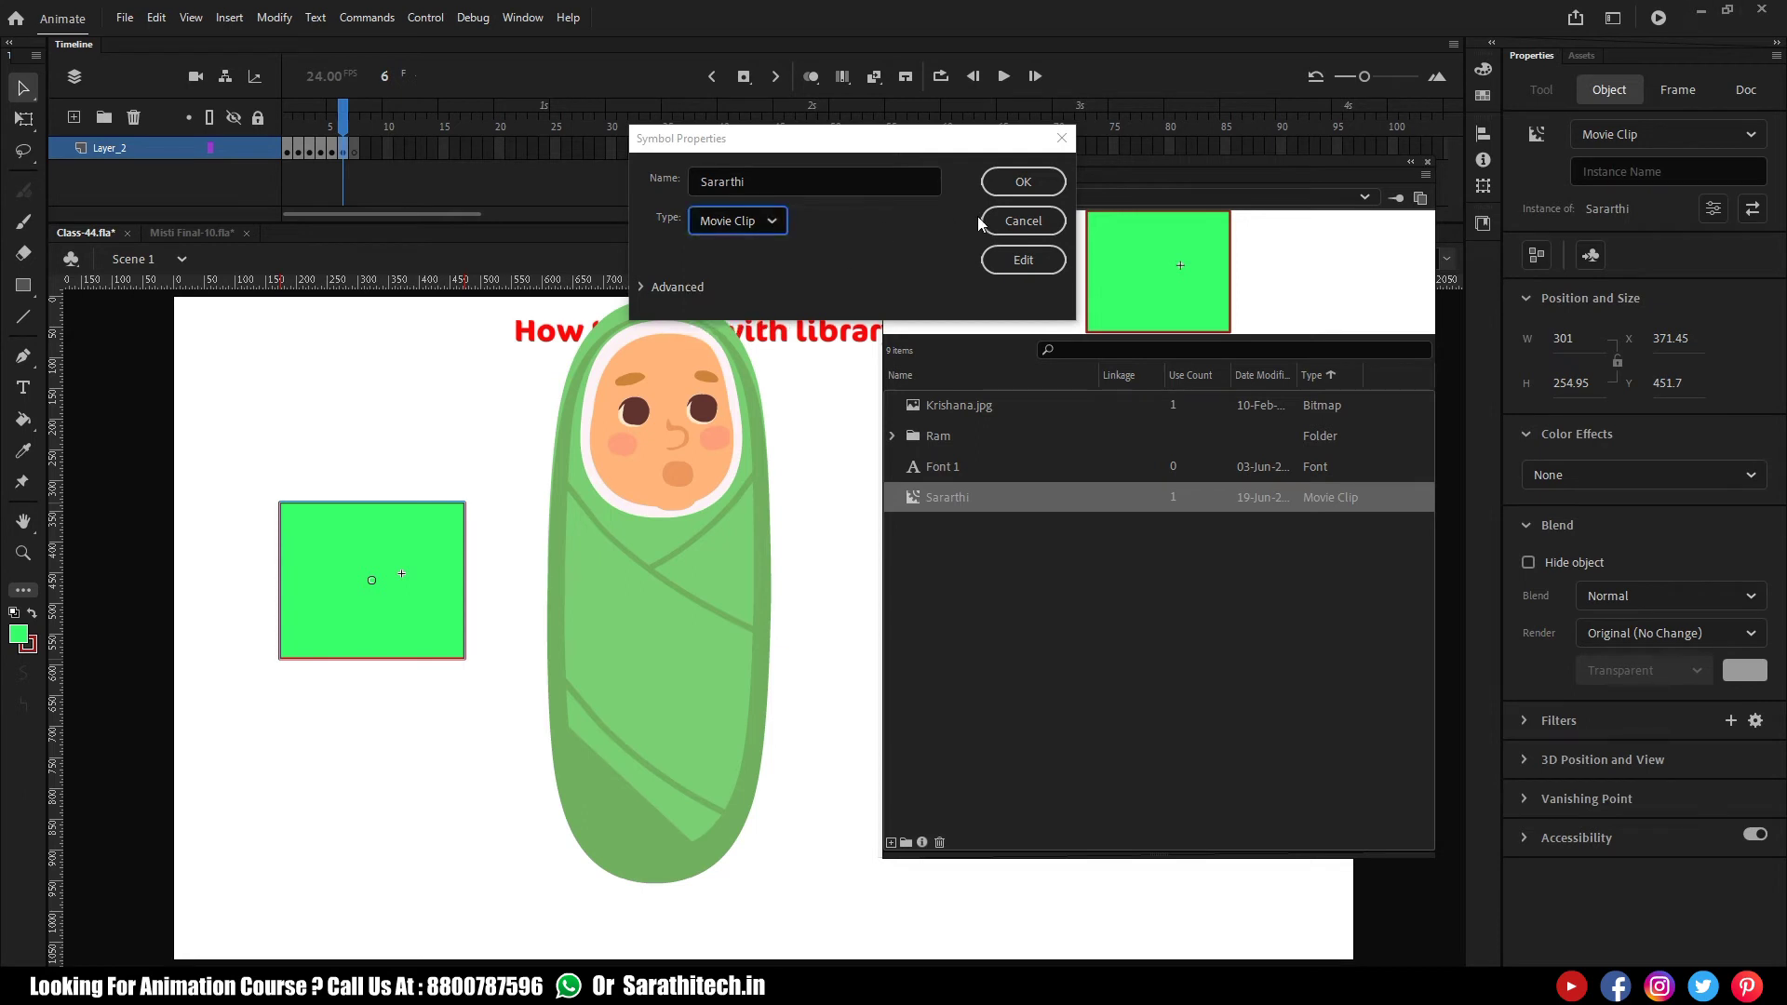
pyautogui.click(1030, 177)
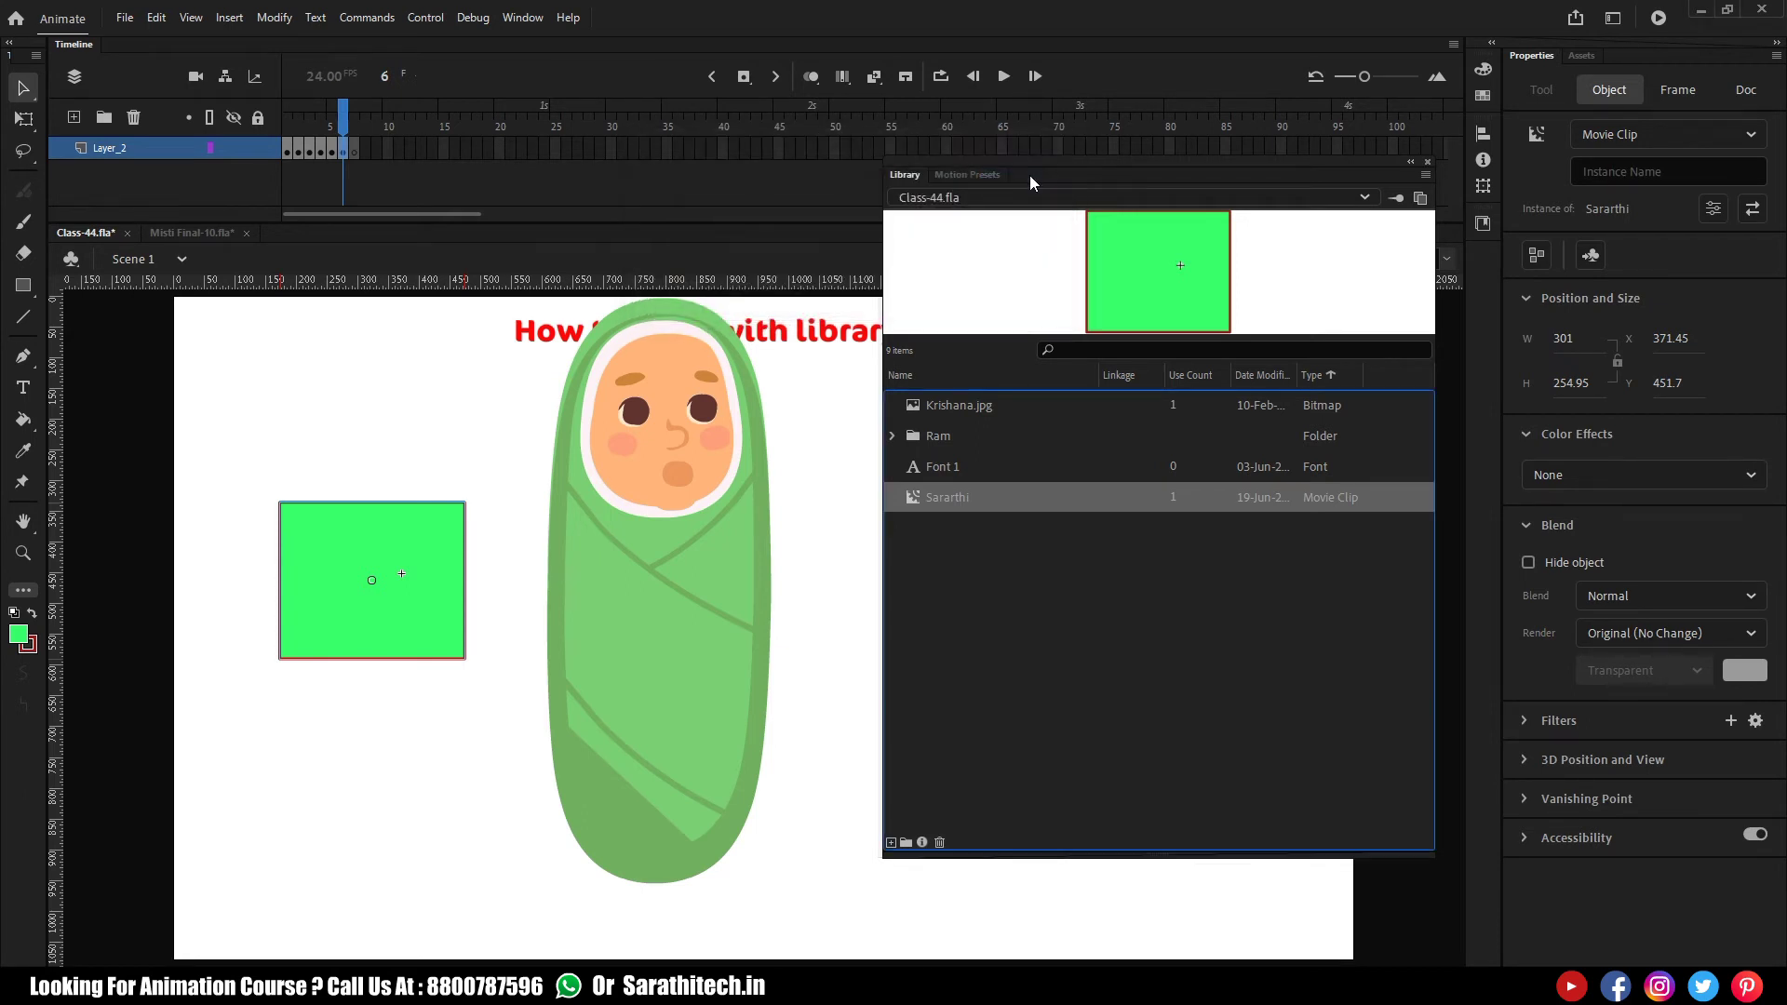
# Step: Examine the bitmap properties of Krishana.jpg, including its compression options, keep Photo (JPEG) and cancel the dialog
pyautogui.click(998, 405)
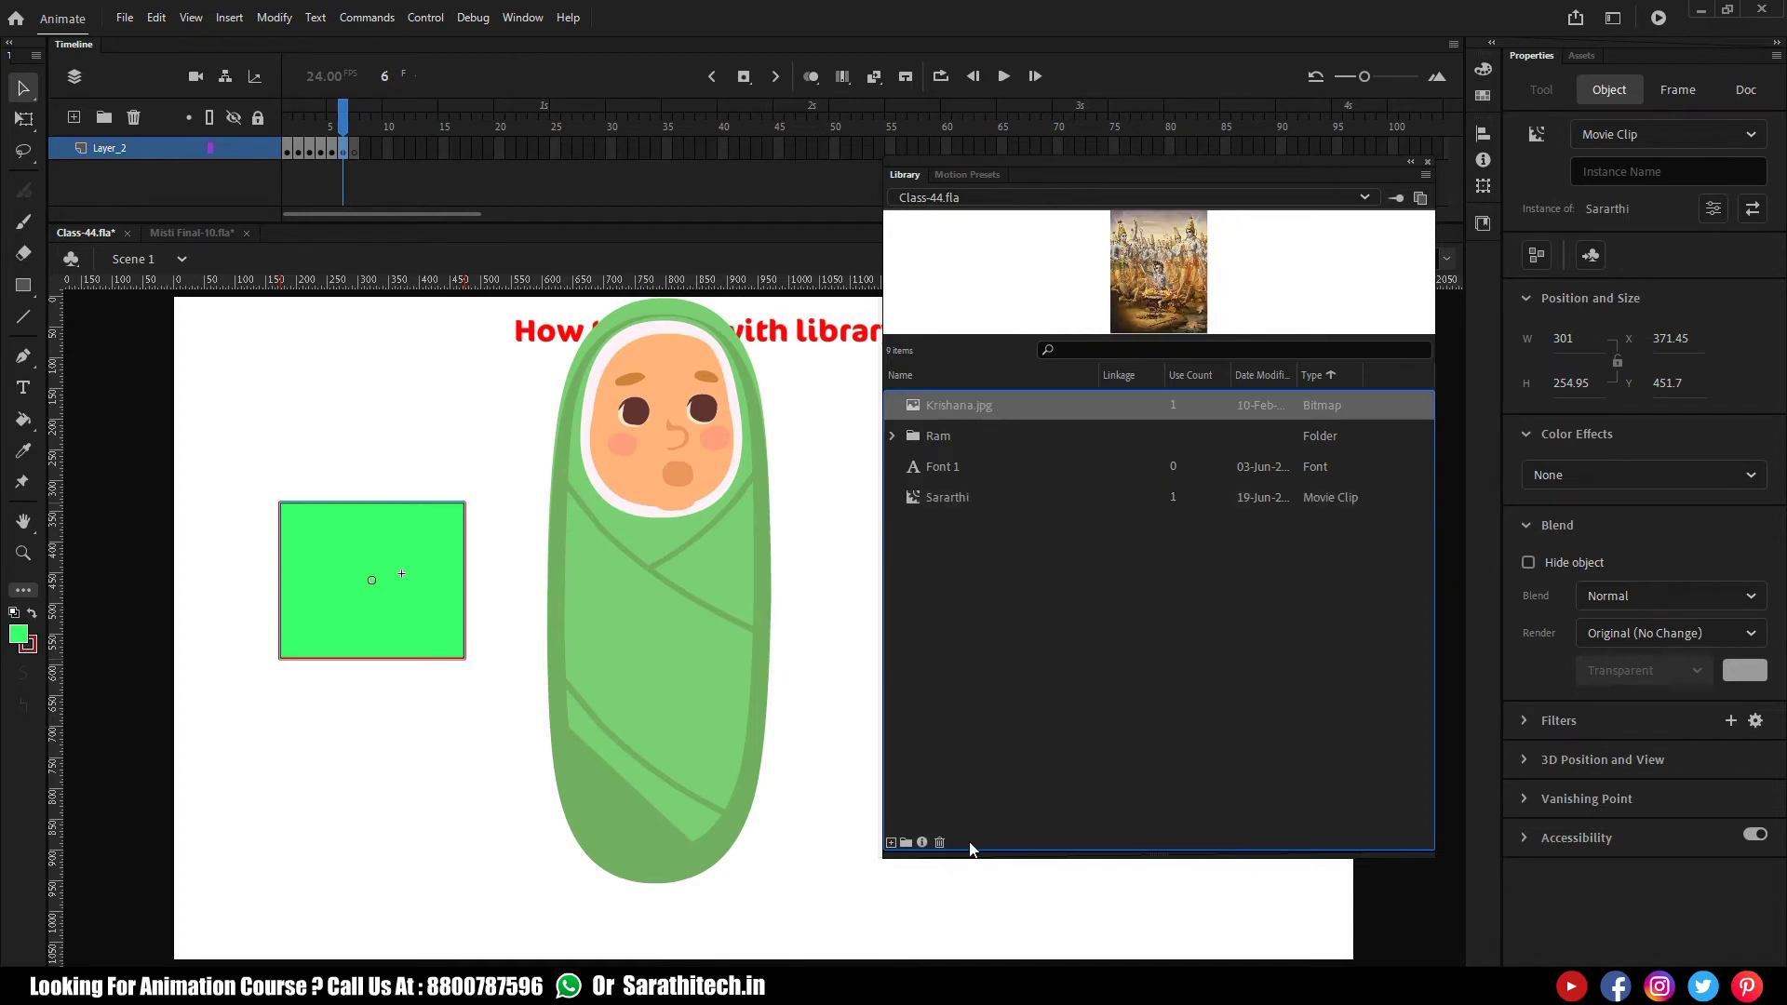
pyautogui.click(922, 841)
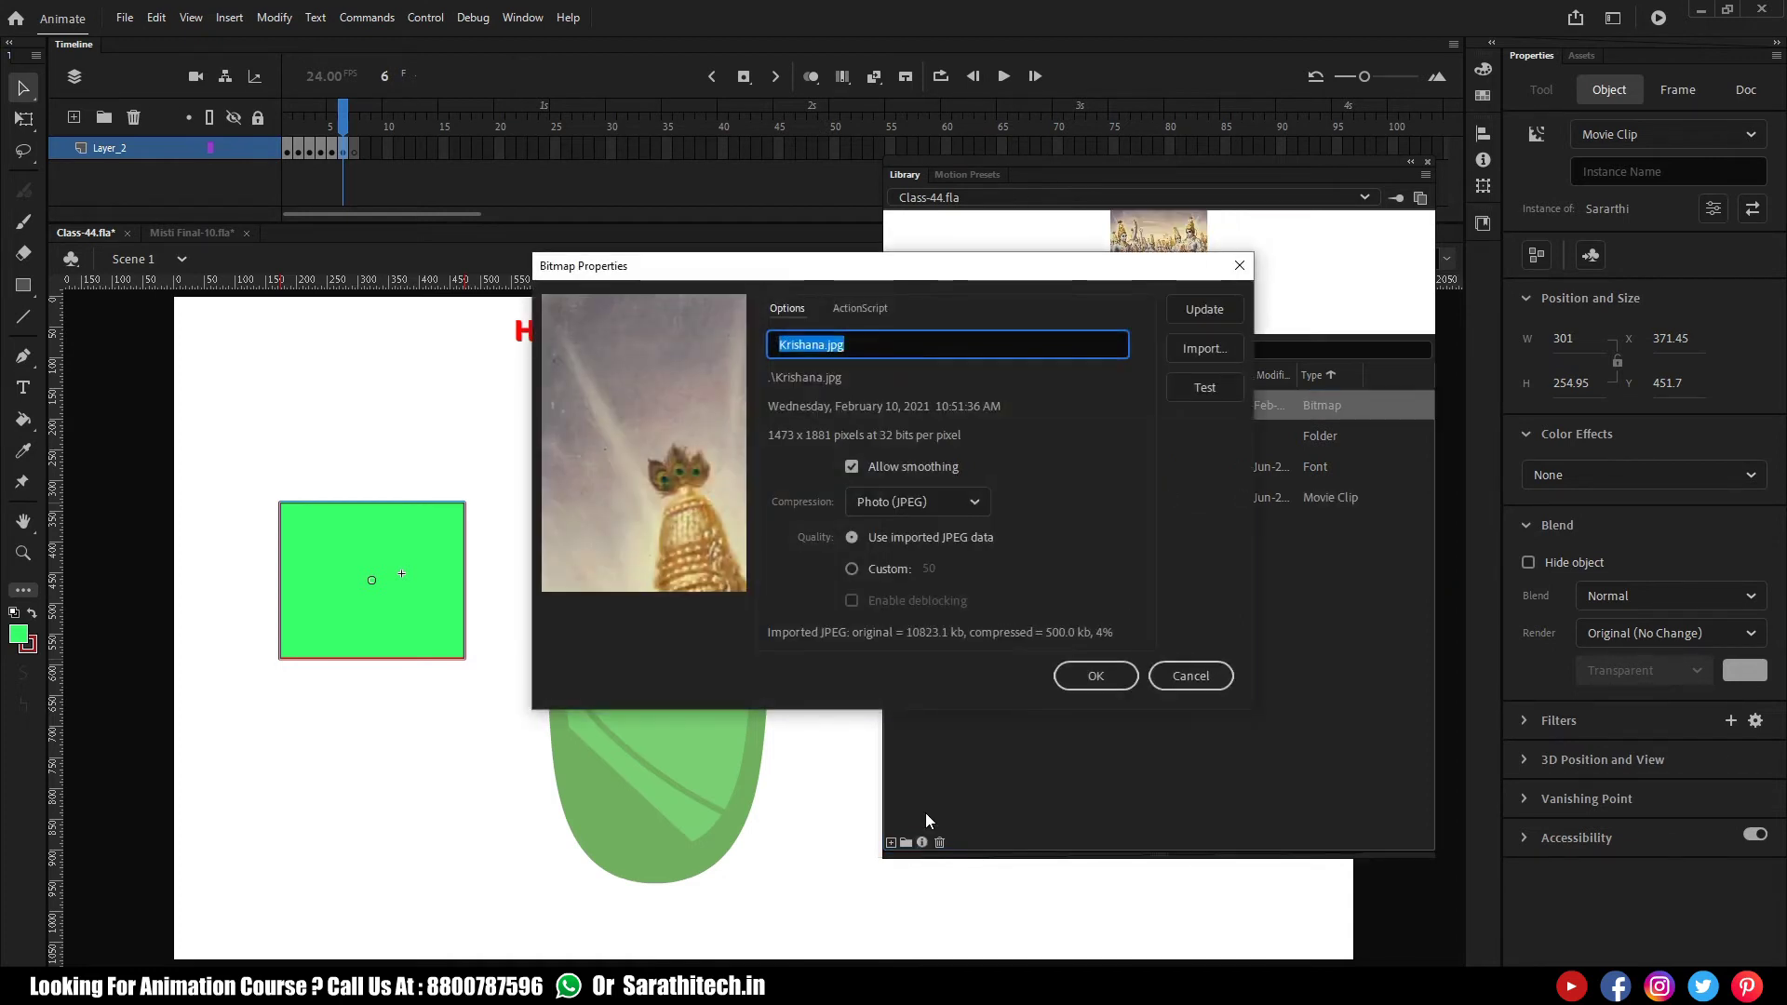
pyautogui.click(864, 345)
pyautogui.click(946, 505)
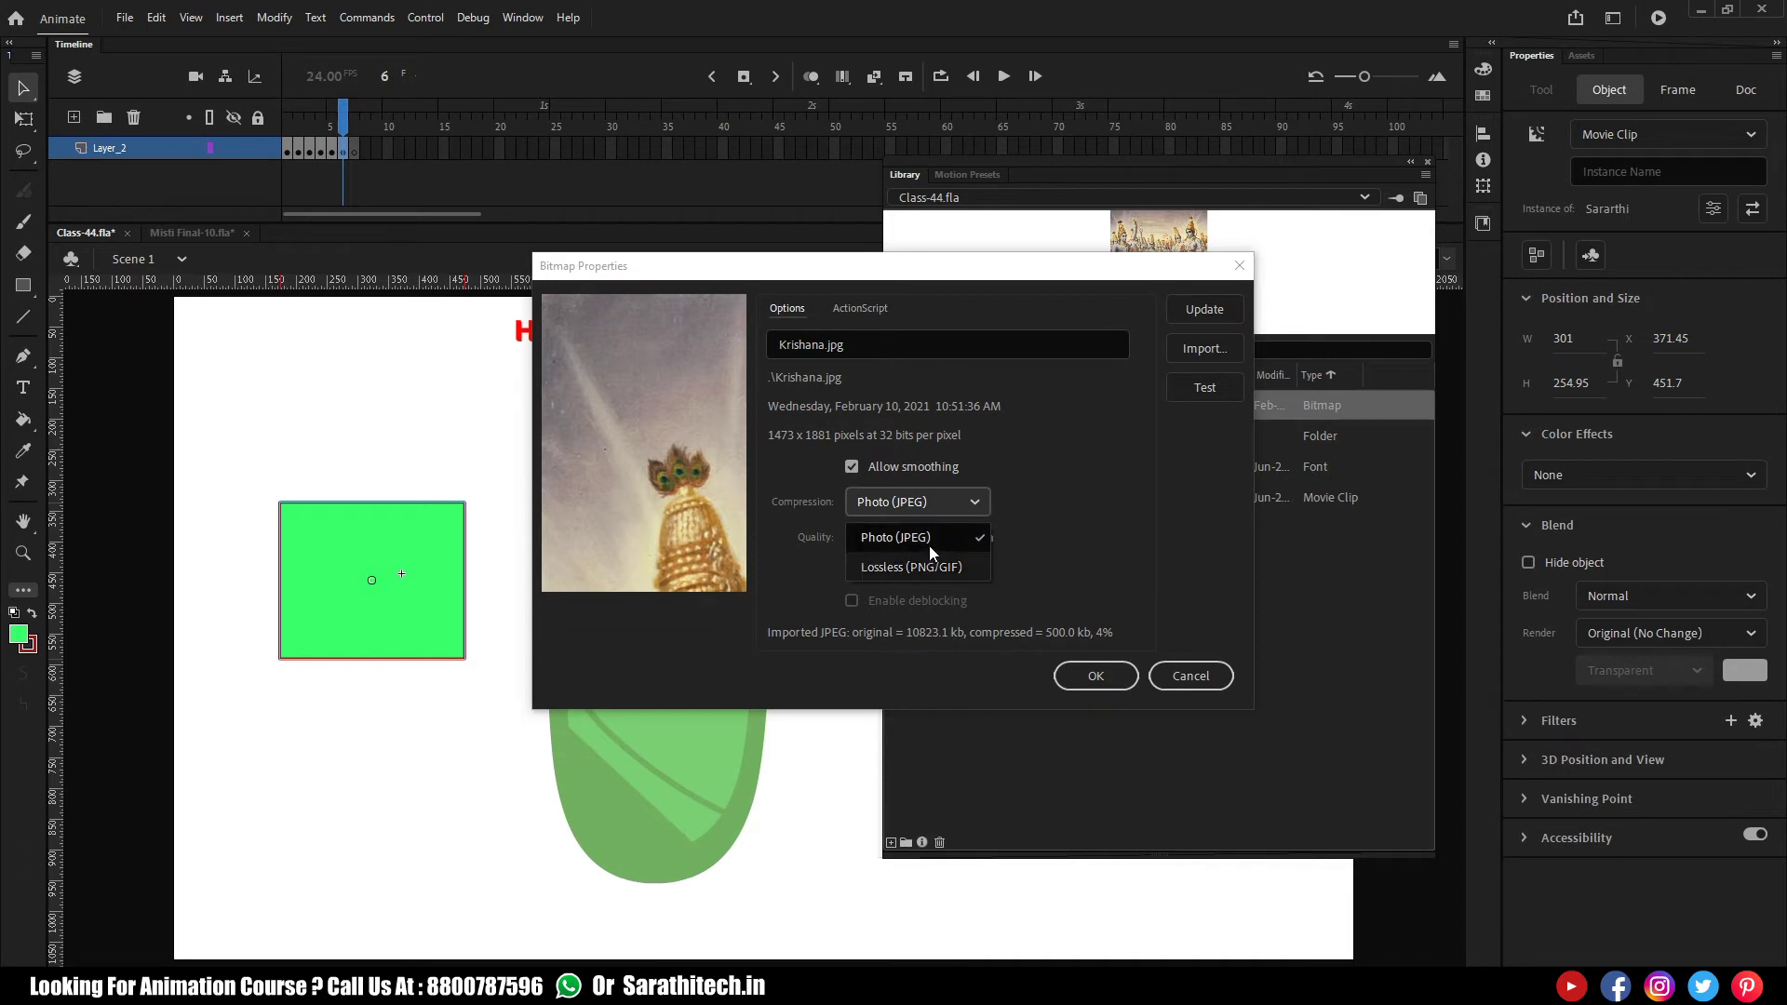
pyautogui.click(929, 544)
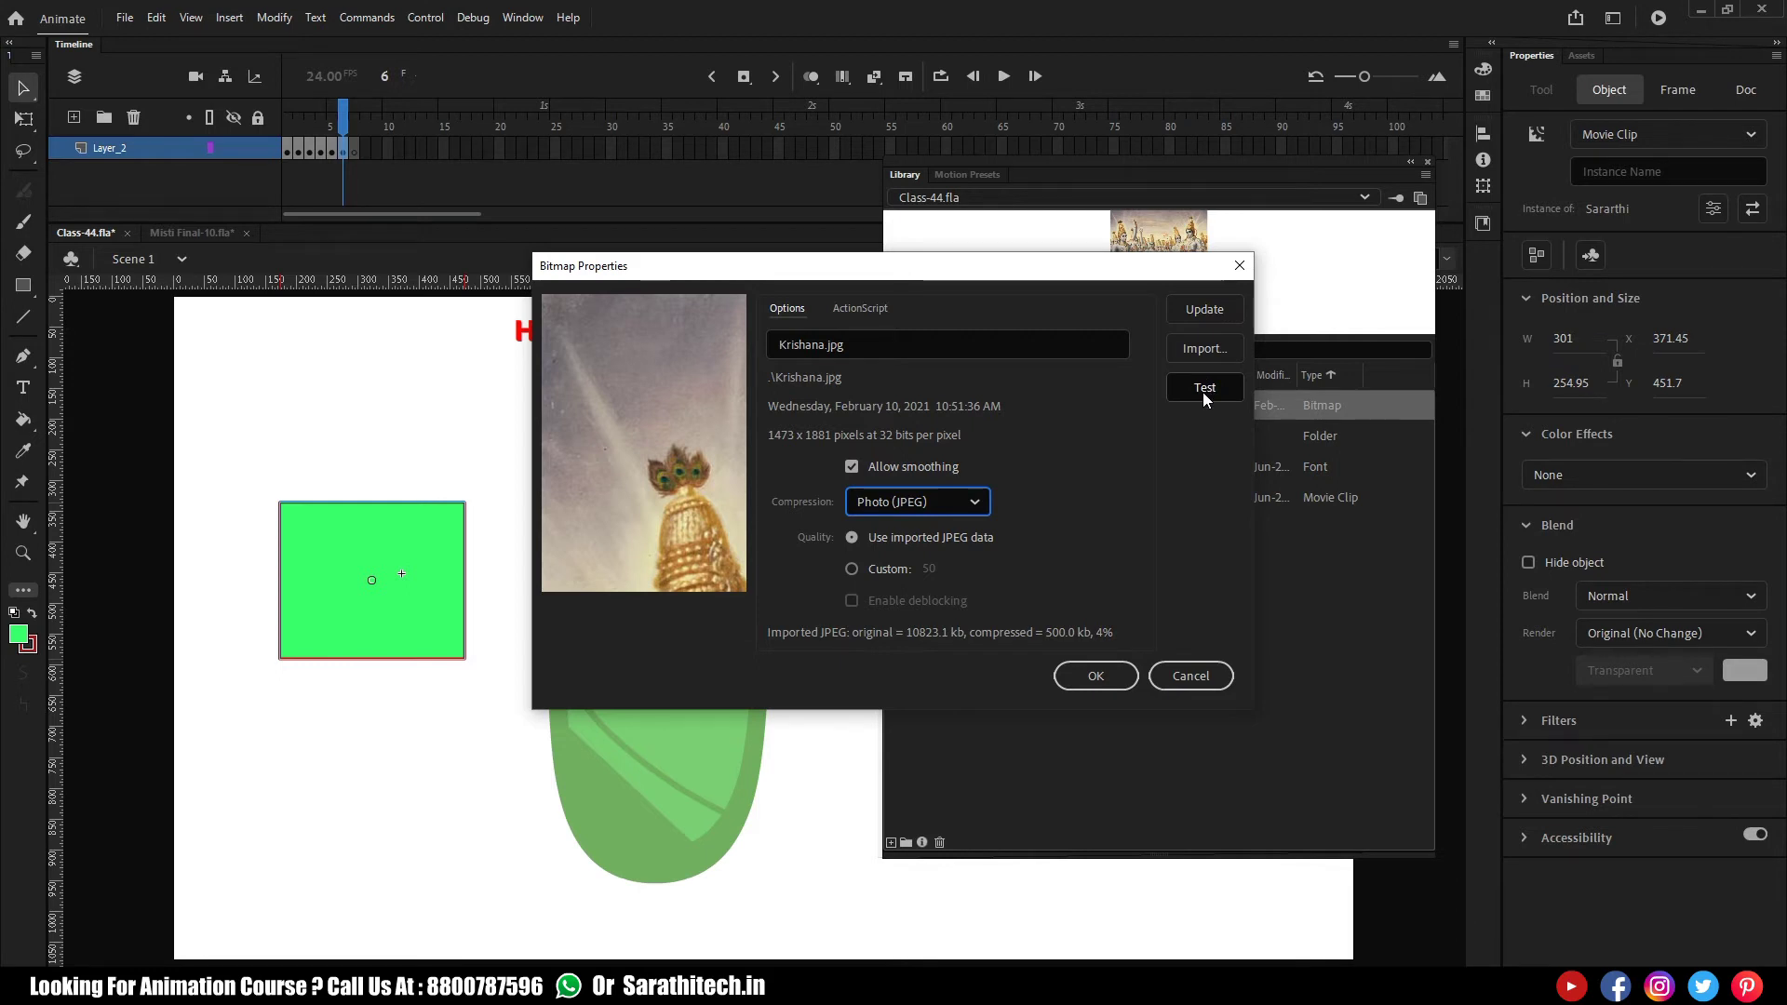
pyautogui.click(1202, 682)
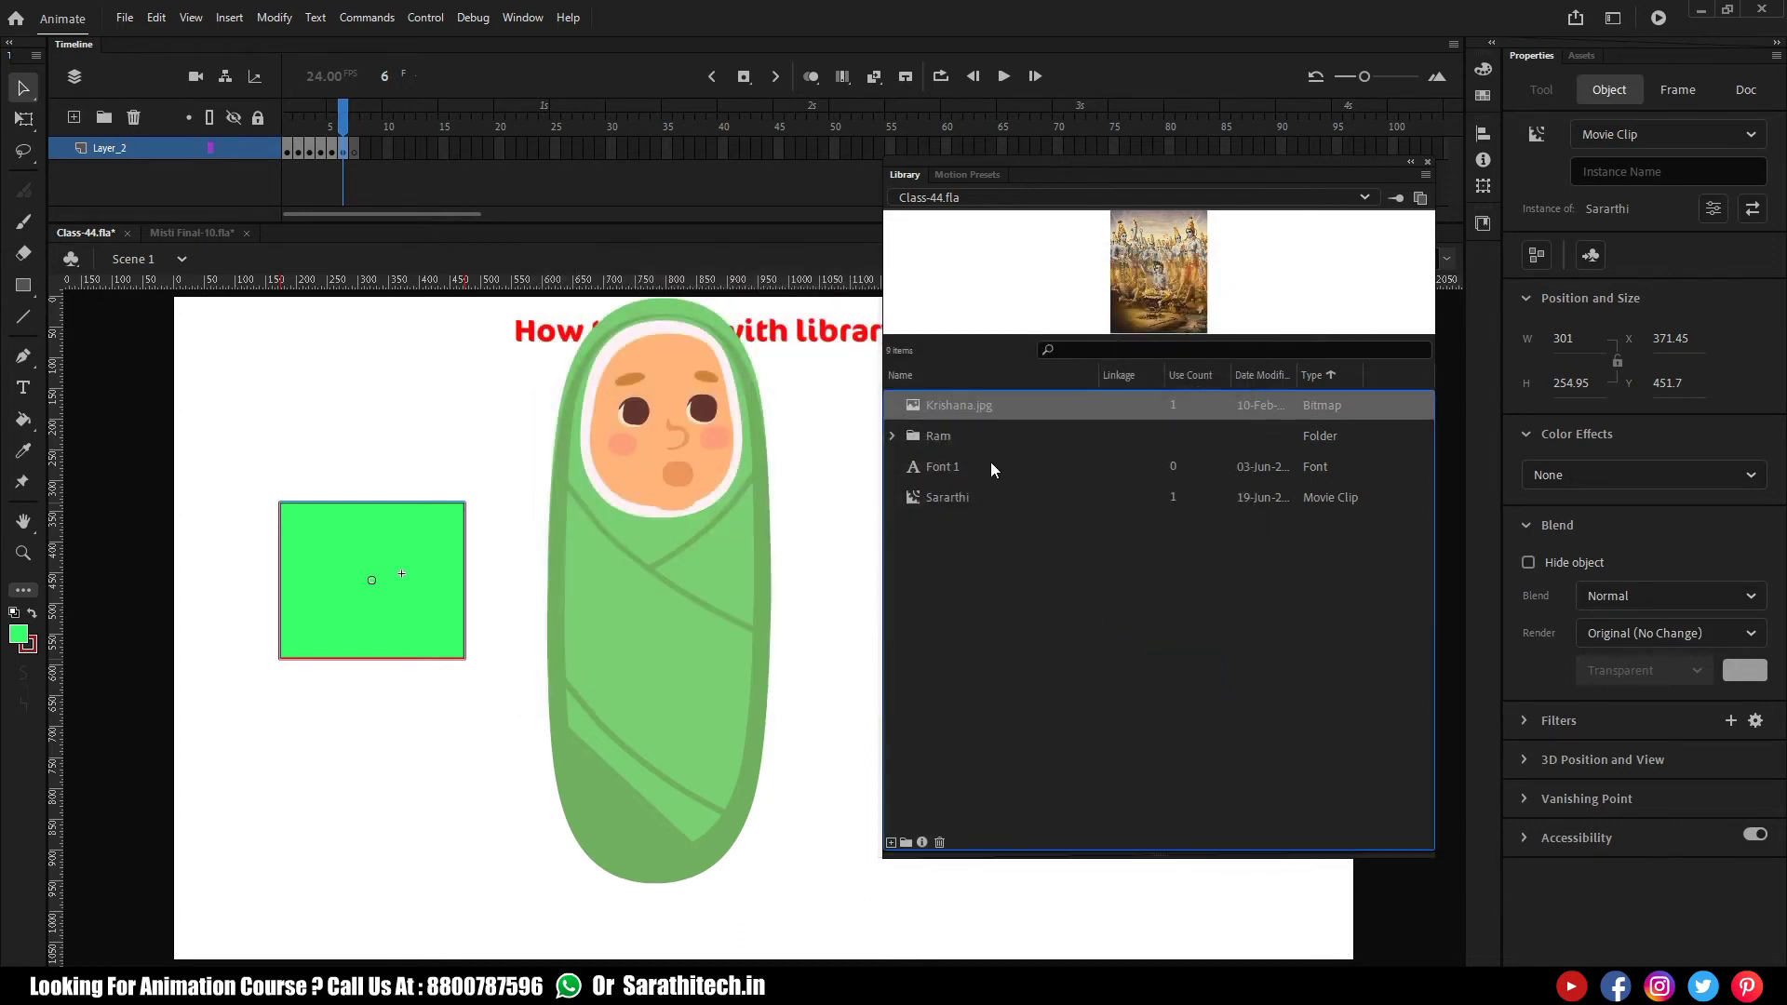
# Step: Switch to the Misti Final-10.fla document and preview the movie clips in the bg and Layer 1 folders one after another
pyautogui.click(191, 232)
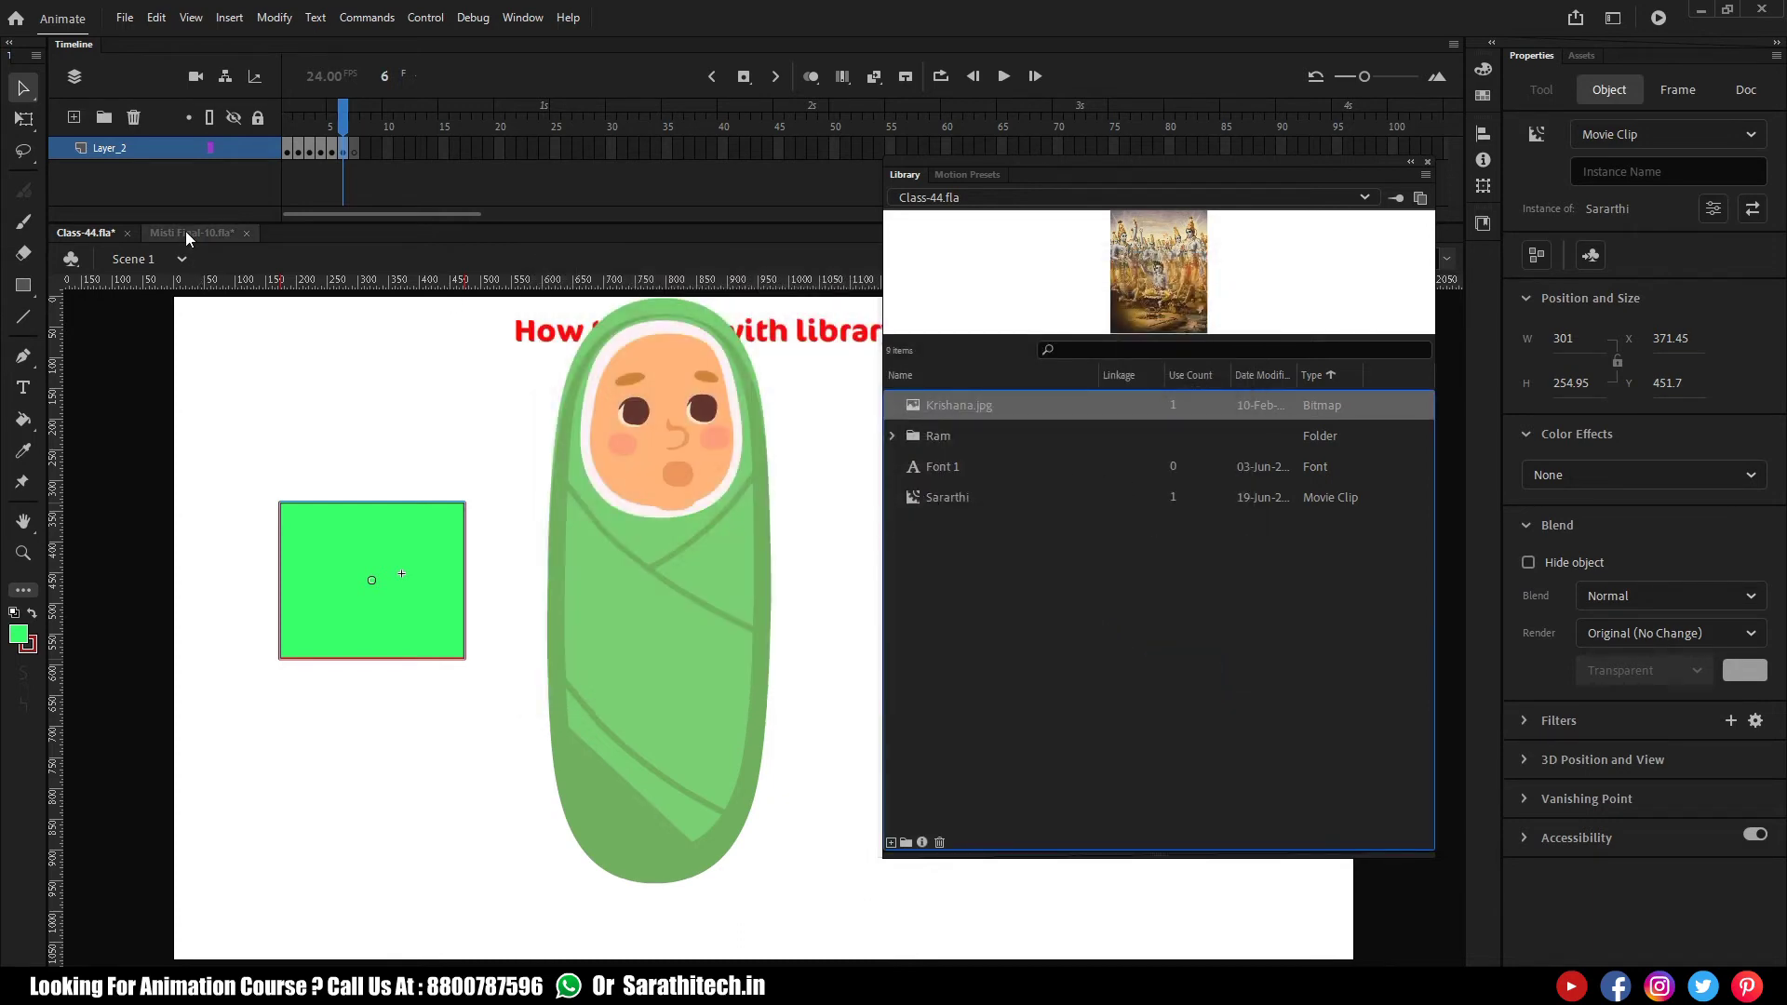
pyautogui.click(986, 588)
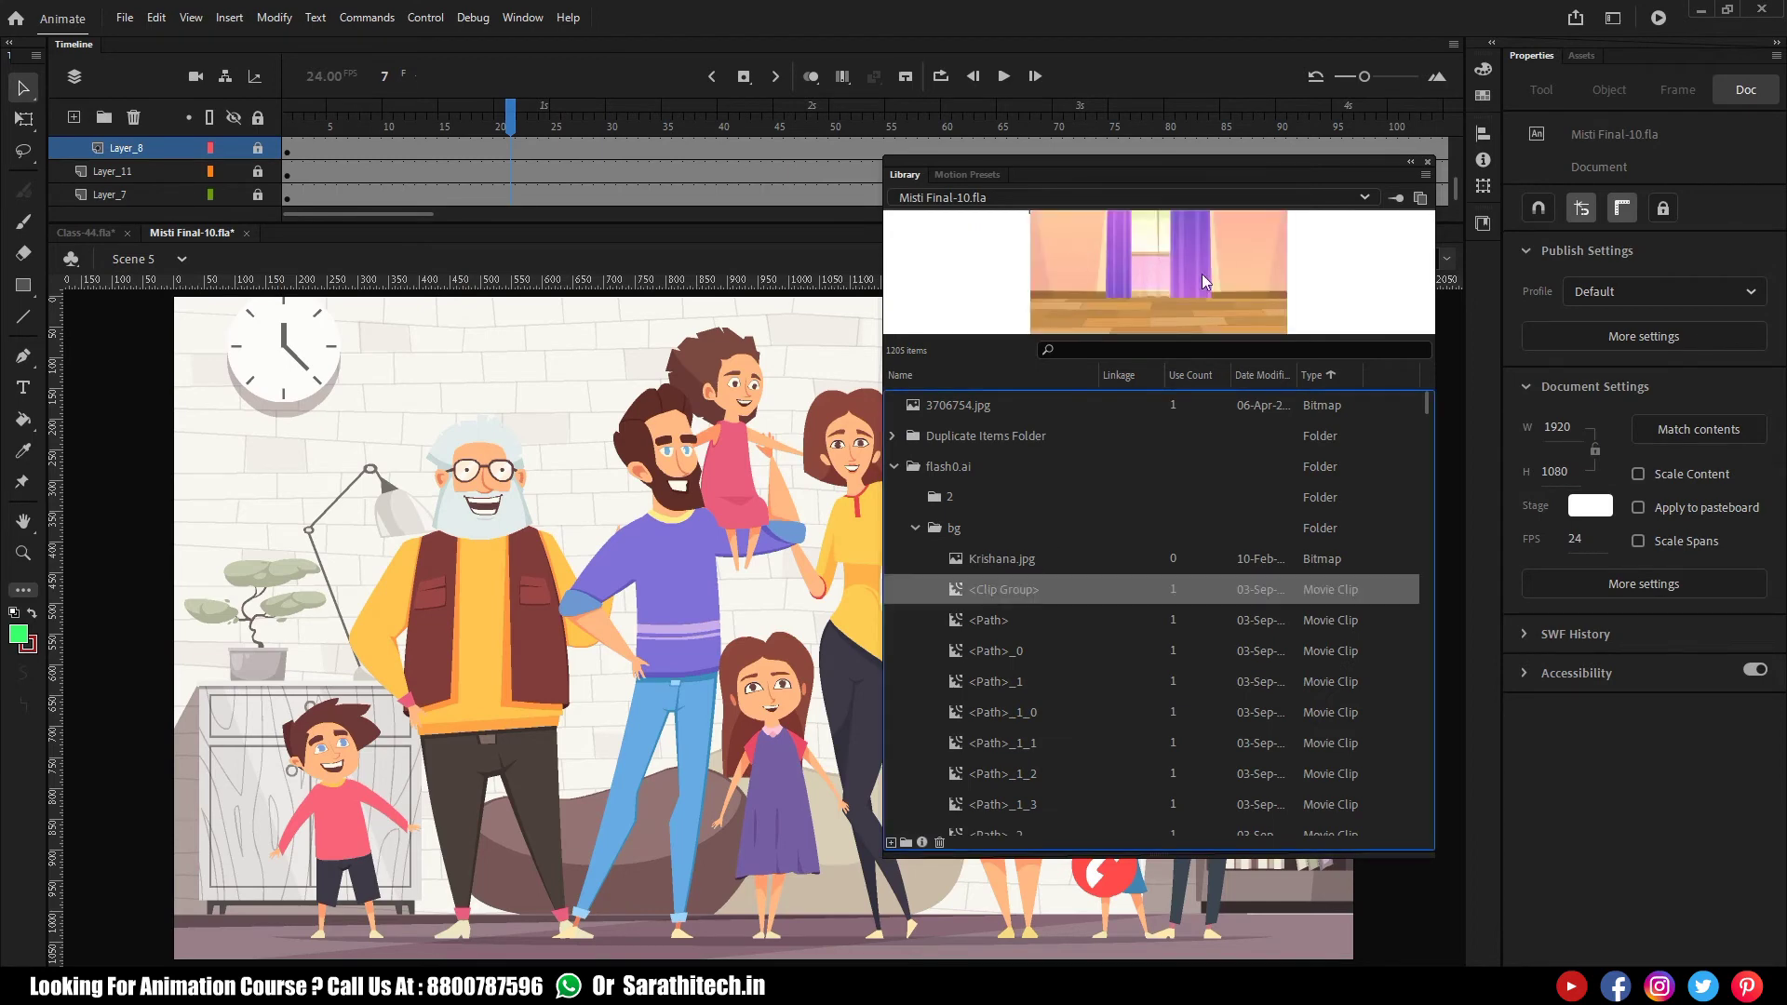
pyautogui.click(974, 622)
pyautogui.click(976, 653)
pyautogui.click(983, 682)
pyautogui.click(985, 712)
pyautogui.click(996, 737)
pyautogui.press('Down')
pyautogui.press('Down')
pyautogui.press('Down')
pyautogui.press('Down')
pyautogui.press('Down')
pyautogui.press('Down')
pyautogui.press('Down')
pyautogui.press('Down')
pyautogui.press('Down')
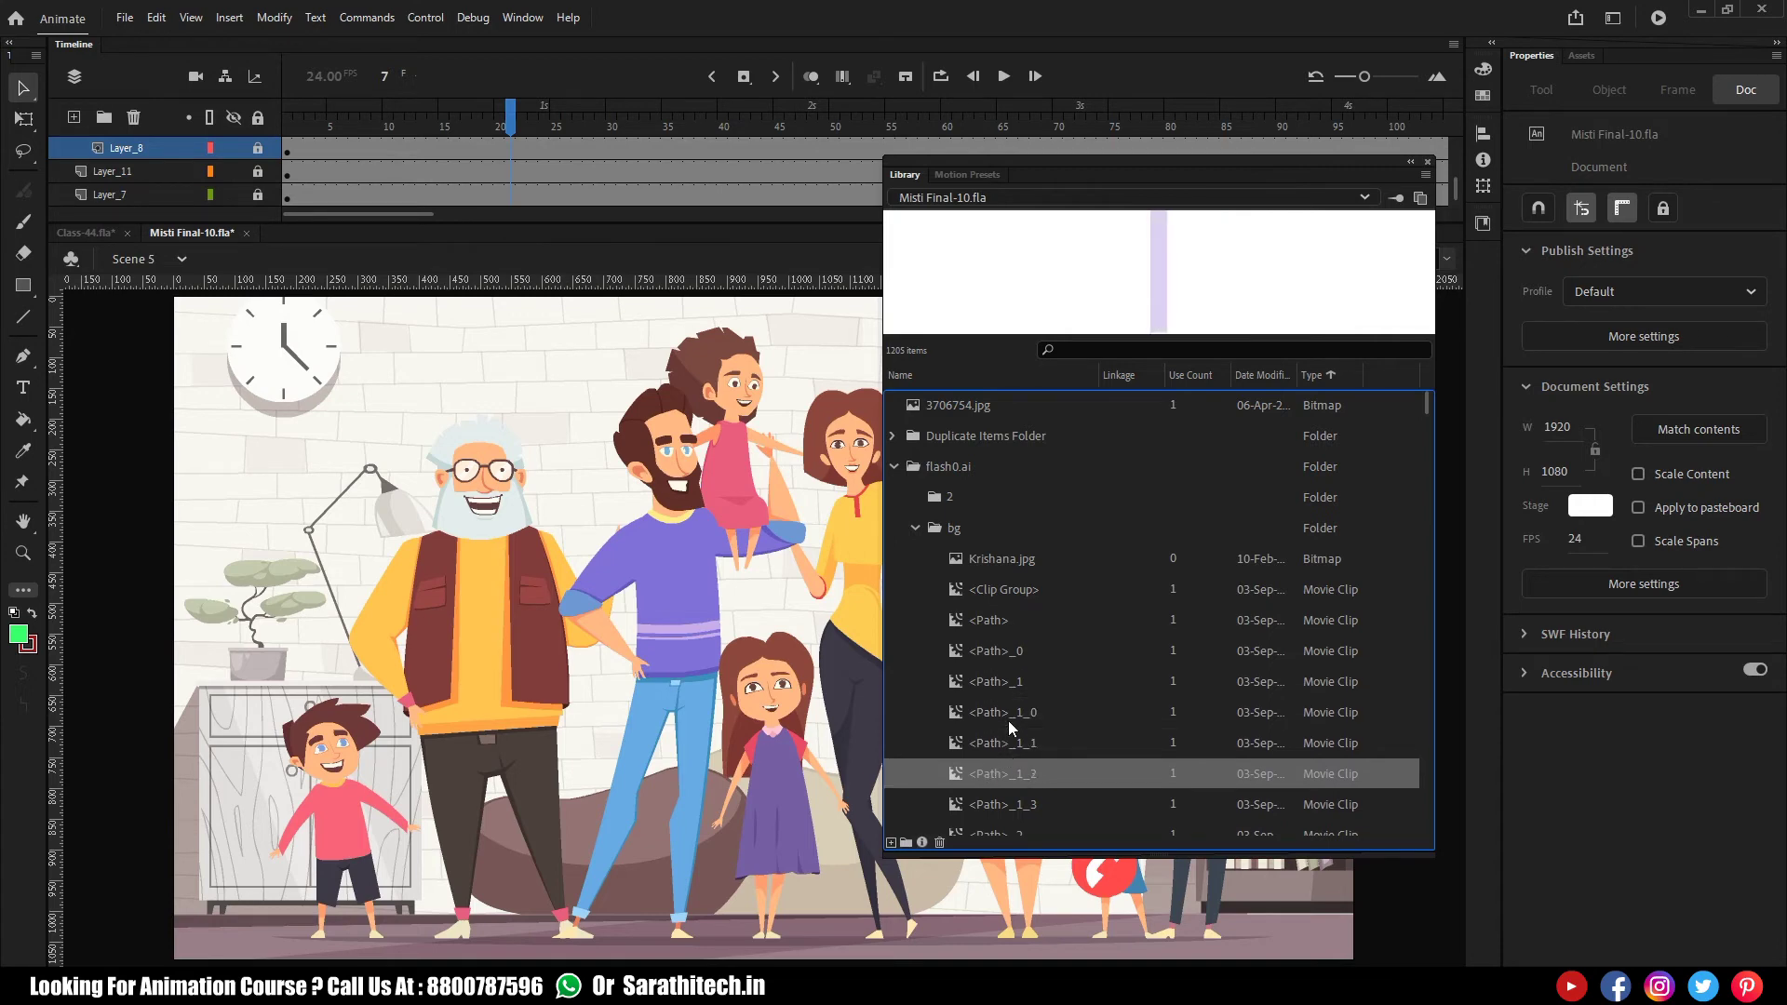
pyautogui.press('Down')
pyautogui.press('Down')
pyautogui.press('Down')
pyautogui.press('Down')
pyautogui.press('Down')
pyautogui.press('Down')
pyautogui.press('Down')
pyautogui.press('Down')
pyautogui.press('Down')
pyautogui.press('Down')
pyautogui.press('Down')
pyautogui.press('Down')
pyautogui.press('Down')
pyautogui.press('Down')
pyautogui.press('Down')
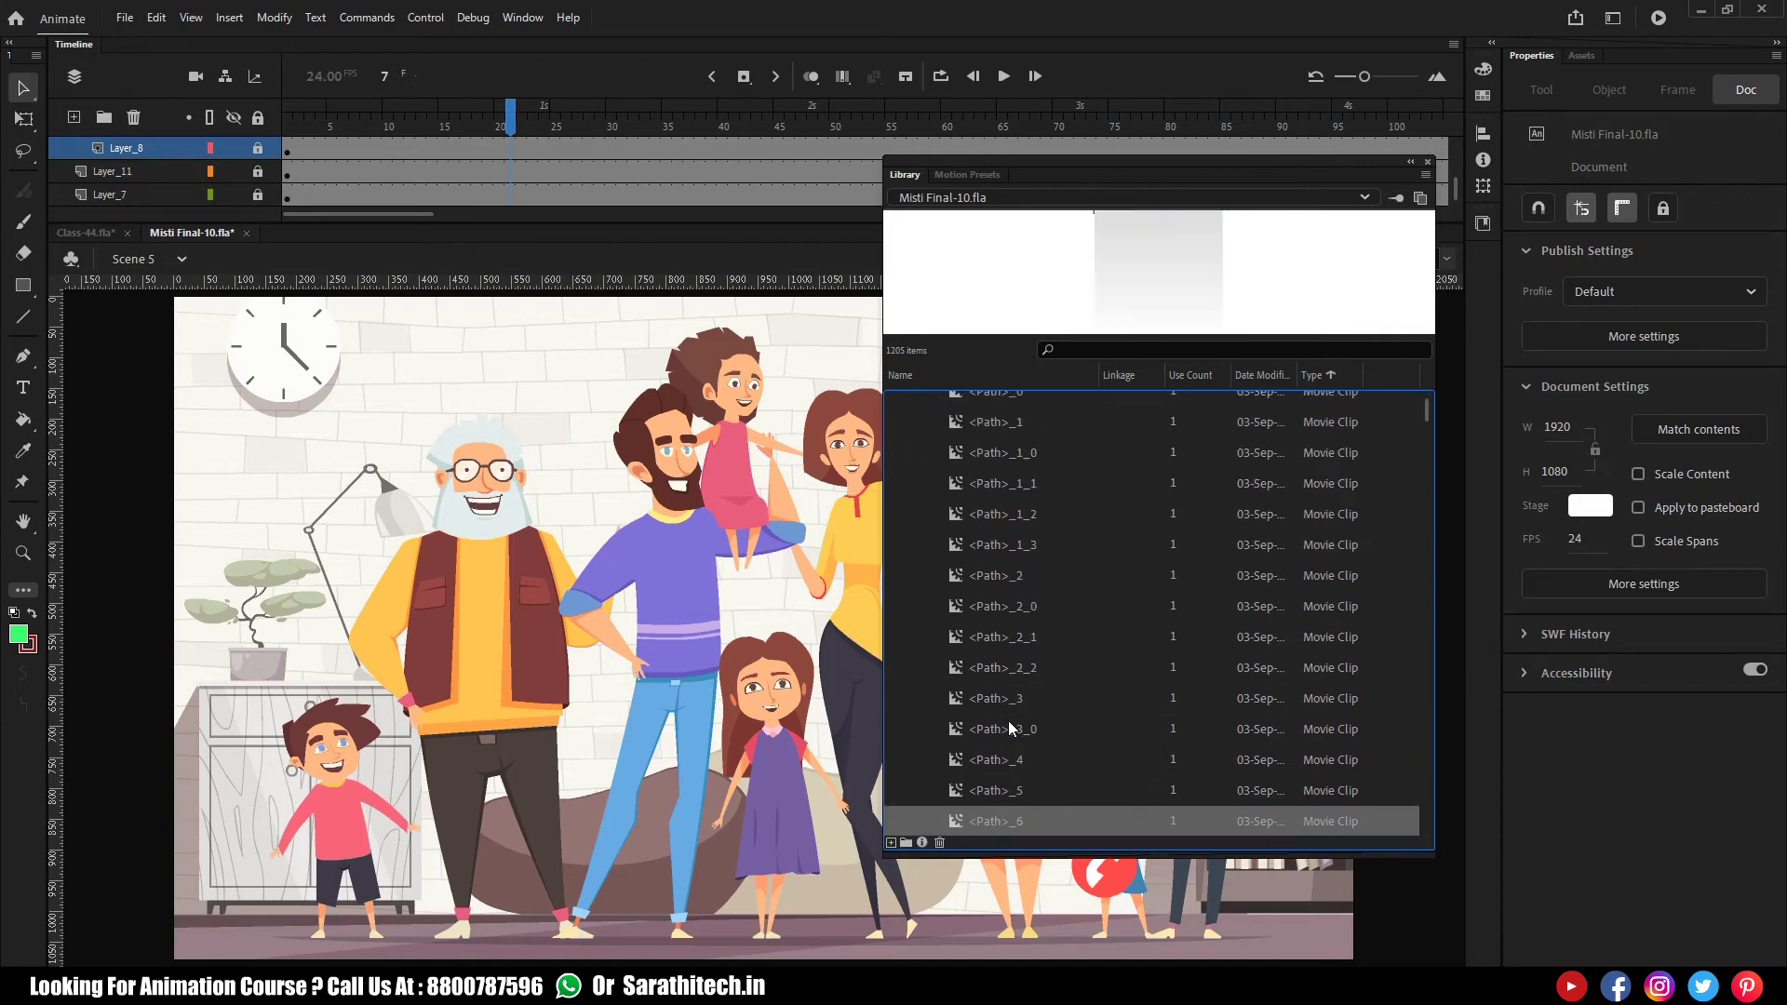
pyautogui.press('Up')
pyautogui.press('Up')
pyautogui.press('Up')
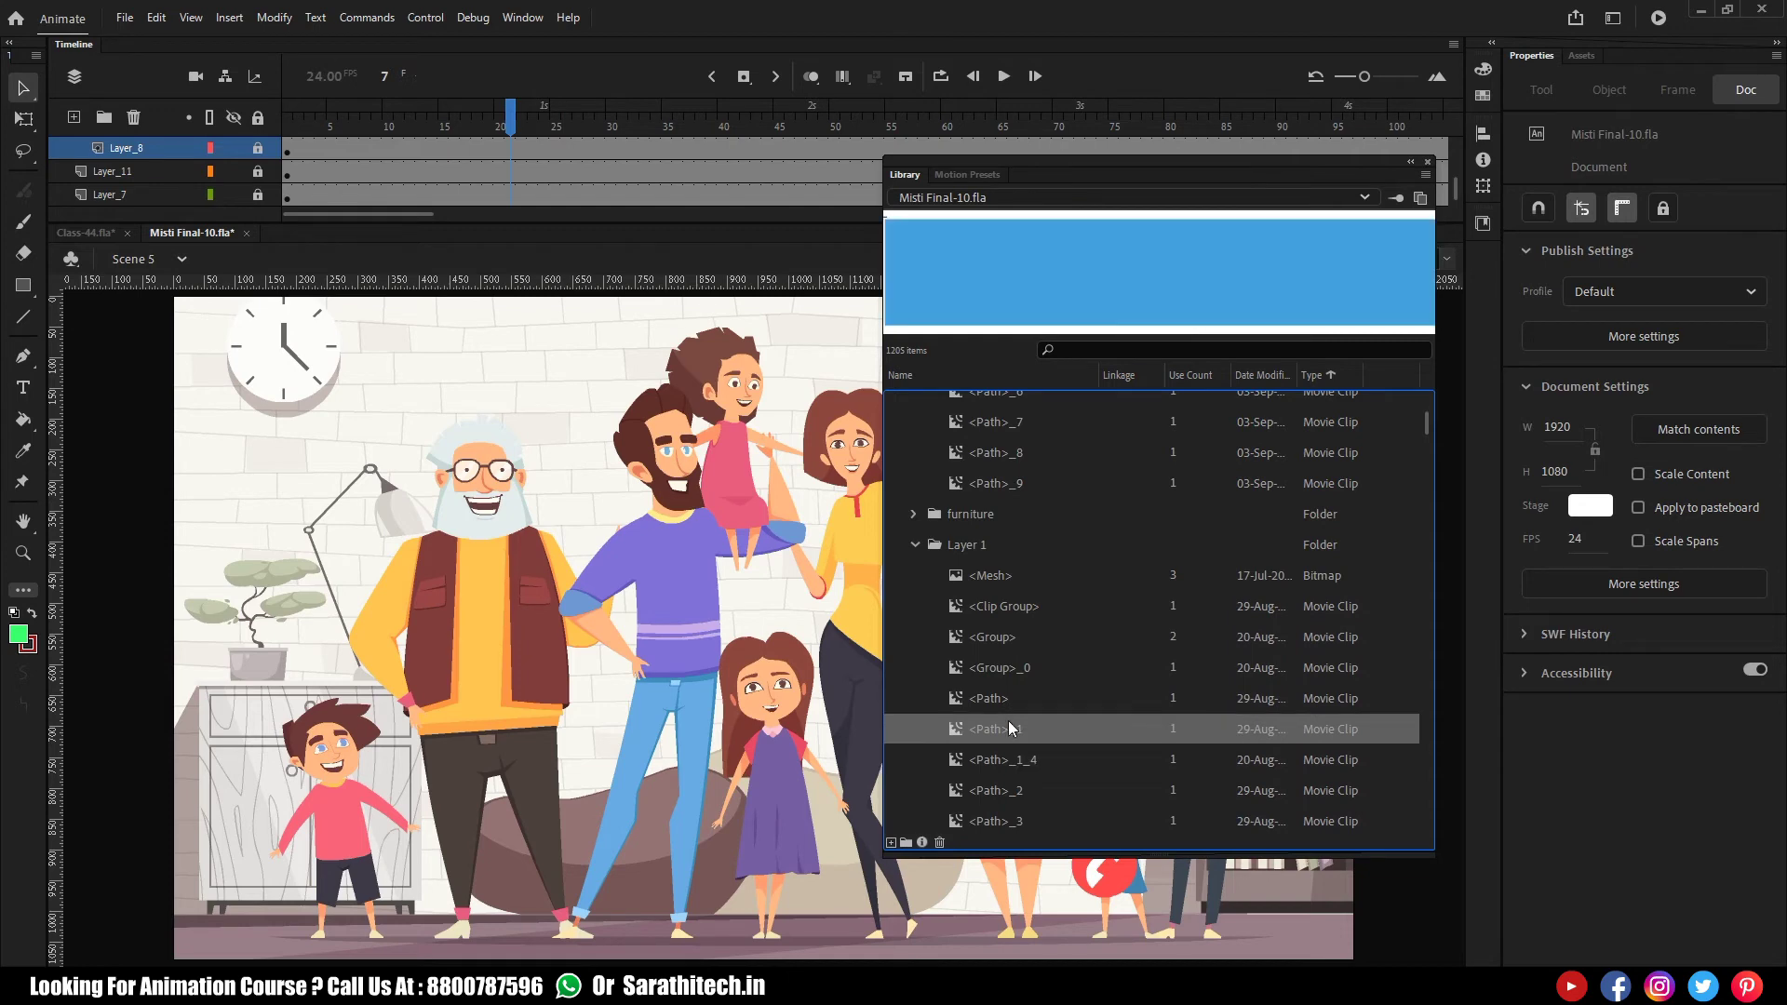
pyautogui.press('Down')
pyautogui.press('Down')
pyautogui.press('Down')
pyautogui.press('Down')
pyautogui.press('Down')
pyautogui.press('Down')
pyautogui.press('Down')
pyautogui.press('Down')
pyautogui.press('Down')
pyautogui.press('Down')
pyautogui.press('Down')
pyautogui.press('Down')
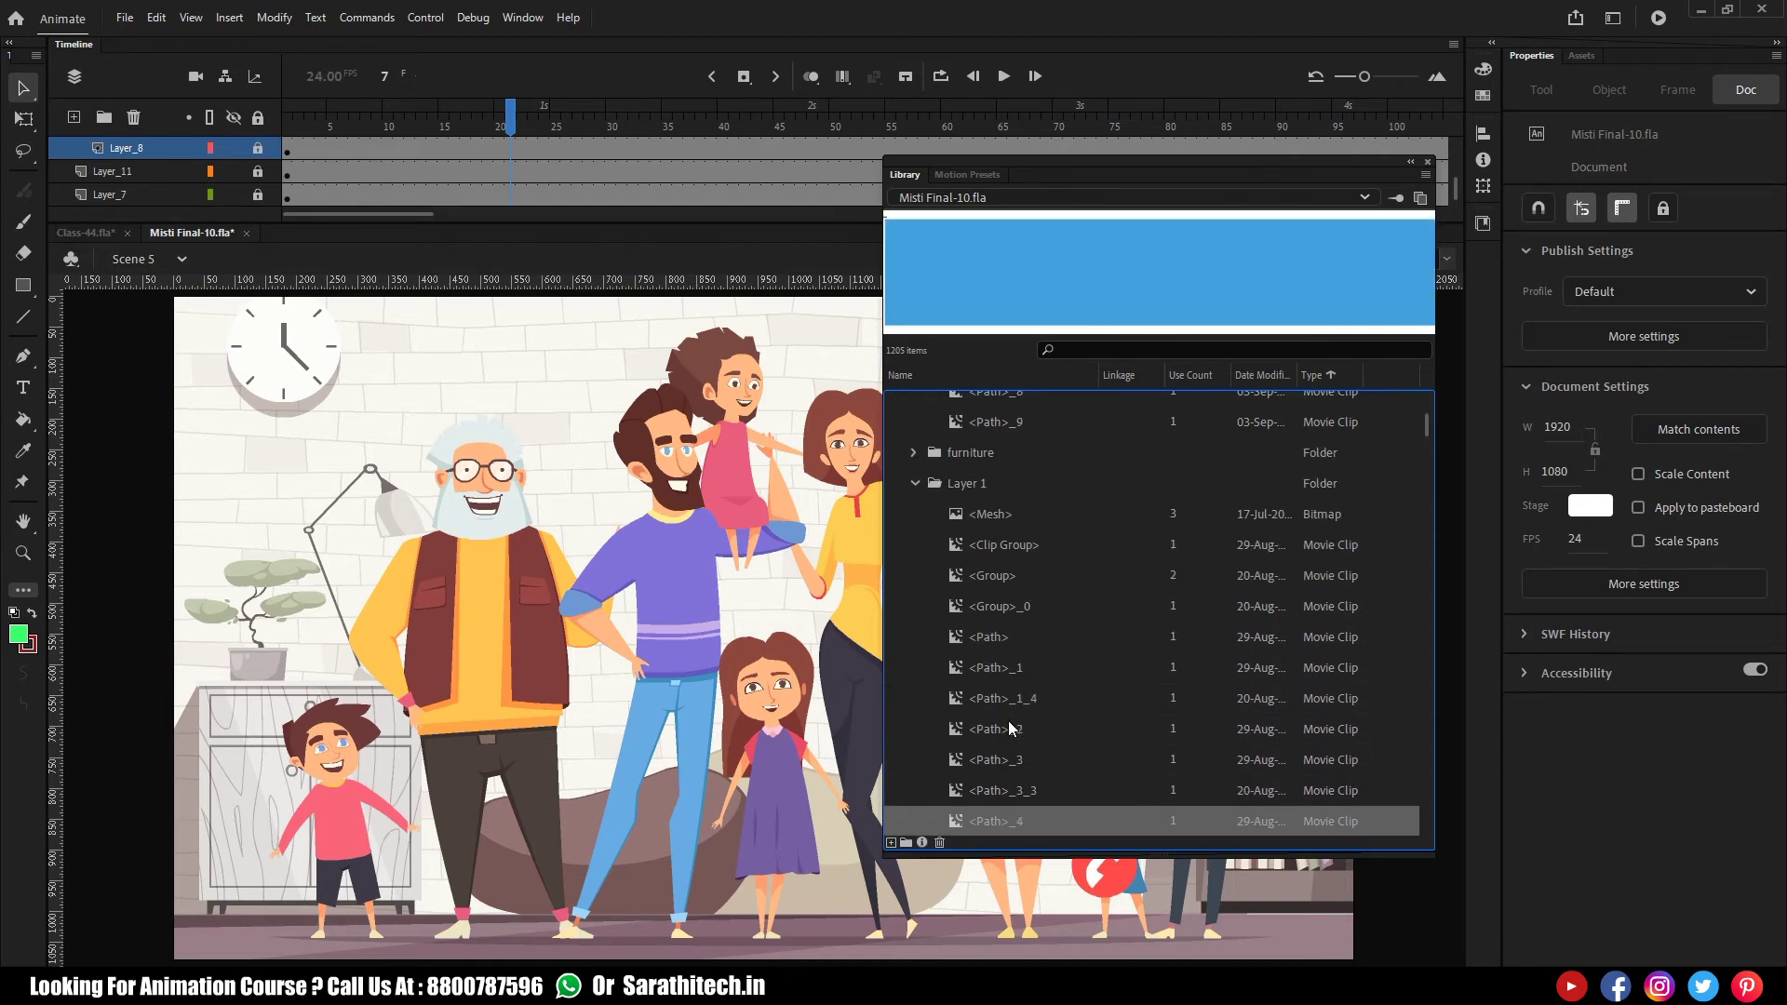
pyautogui.press('Down')
pyautogui.press('Down')
pyautogui.press('Down')
pyautogui.press('Down')
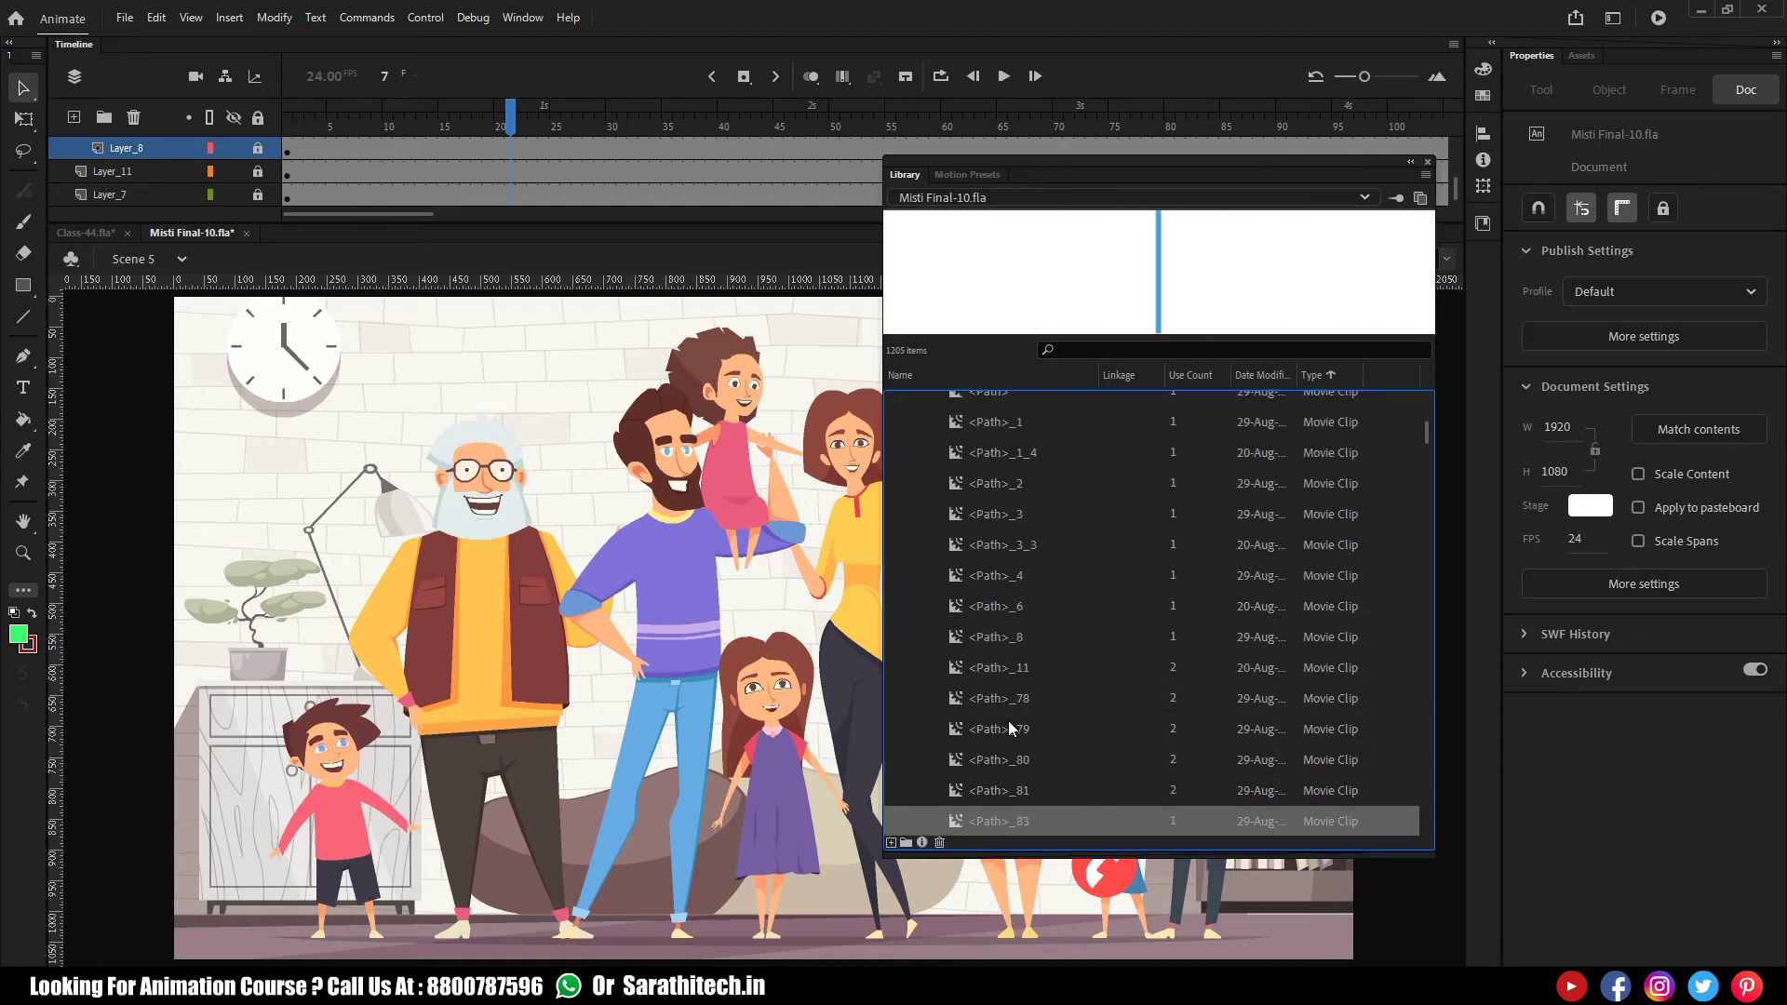
# Step: Preview the graphic Symbol 14, and find play baby.mp3 among the library's sounds, play it and stop it
pyautogui.scroll(-15, 986, 606)
pyautogui.click(974, 609)
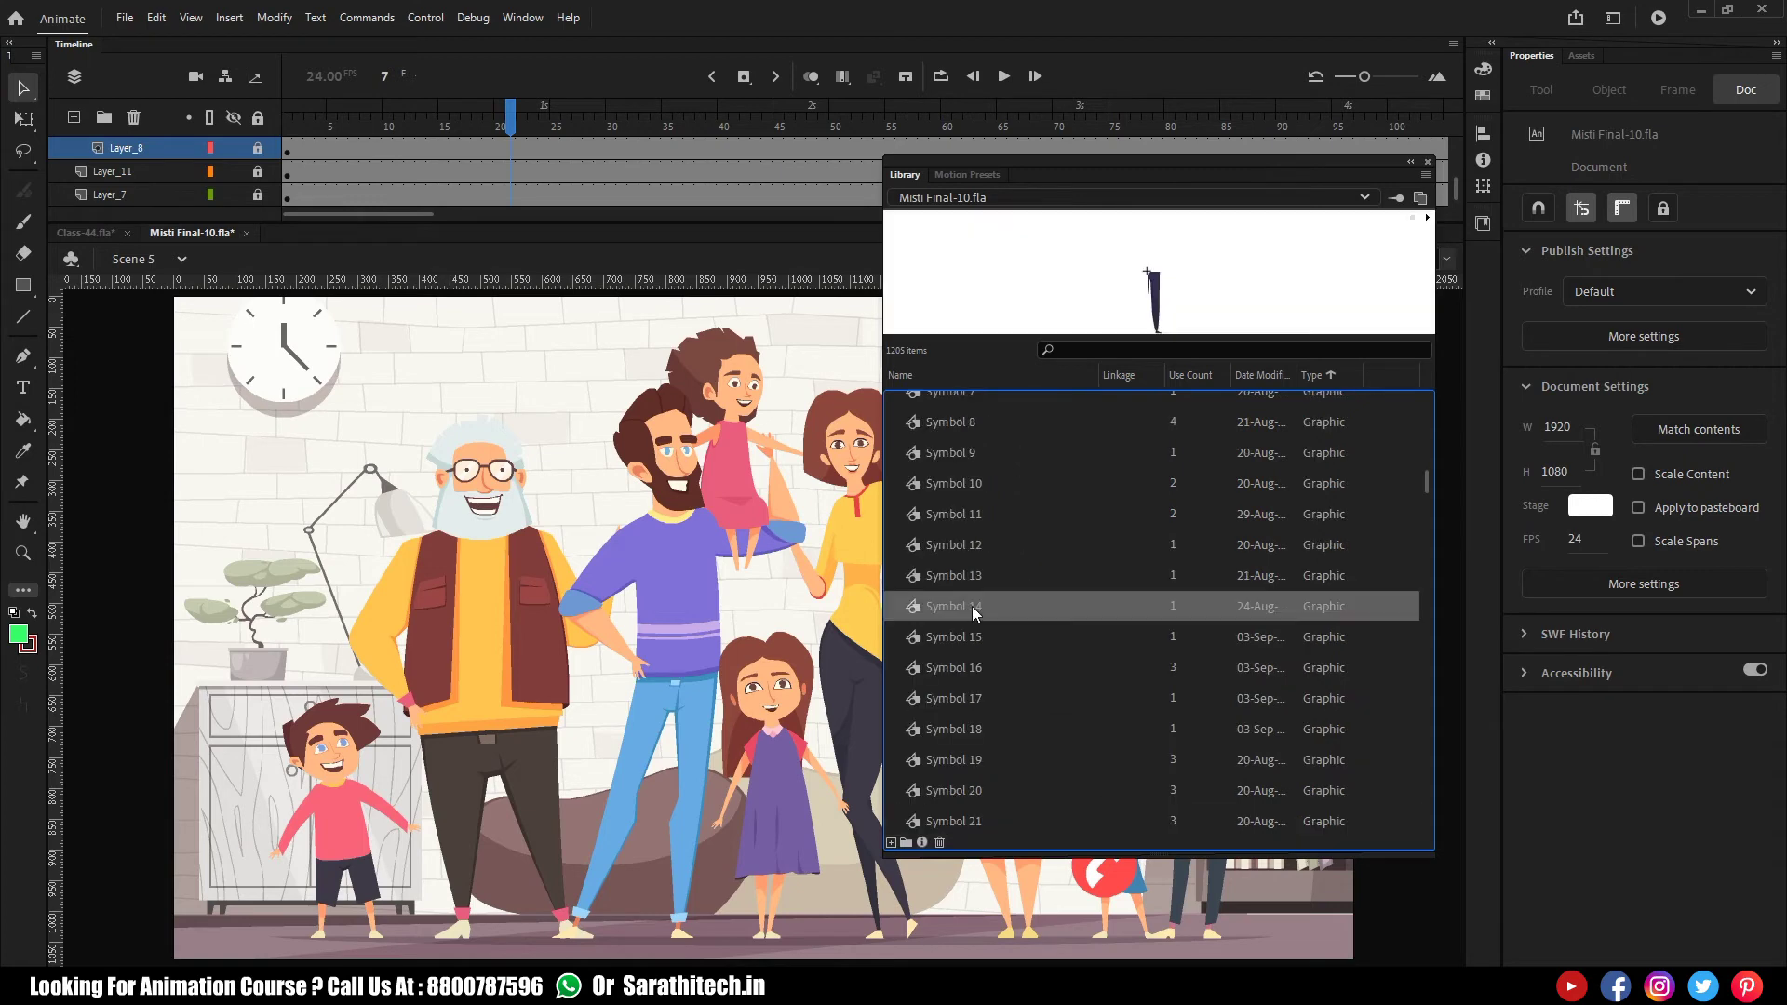
pyautogui.moveTo(1425, 486); pyautogui.dragTo(1423, 879)
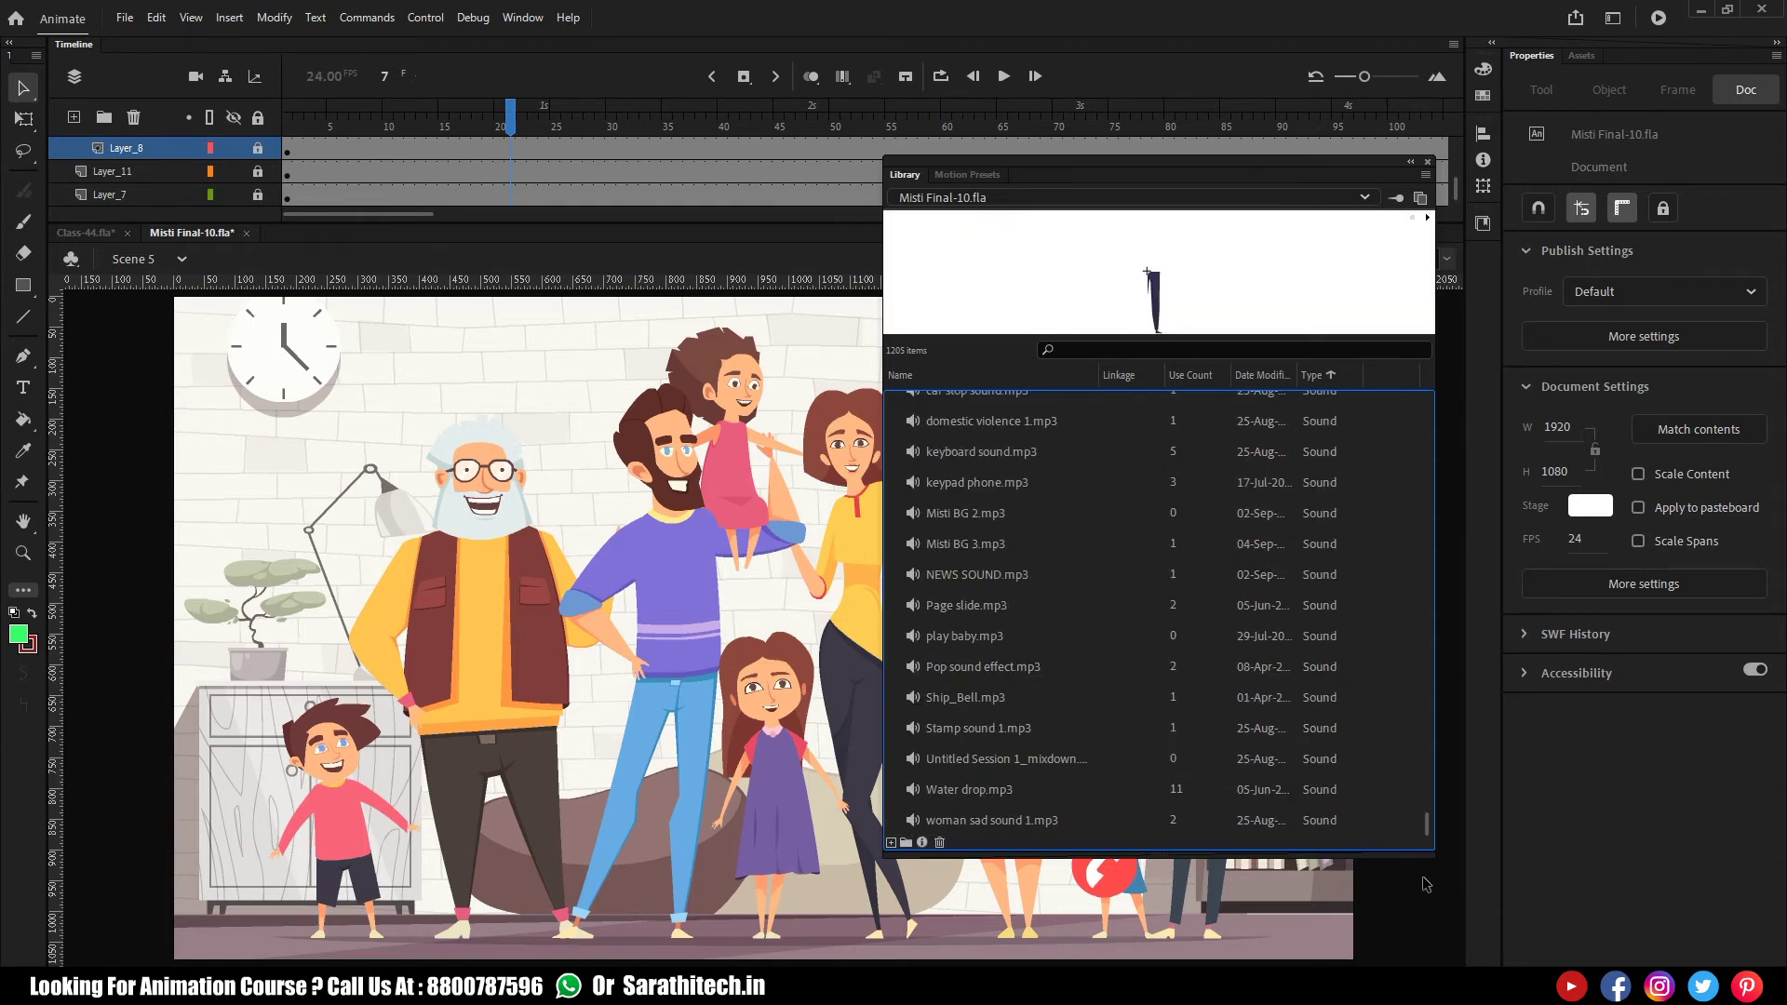
pyautogui.click(968, 633)
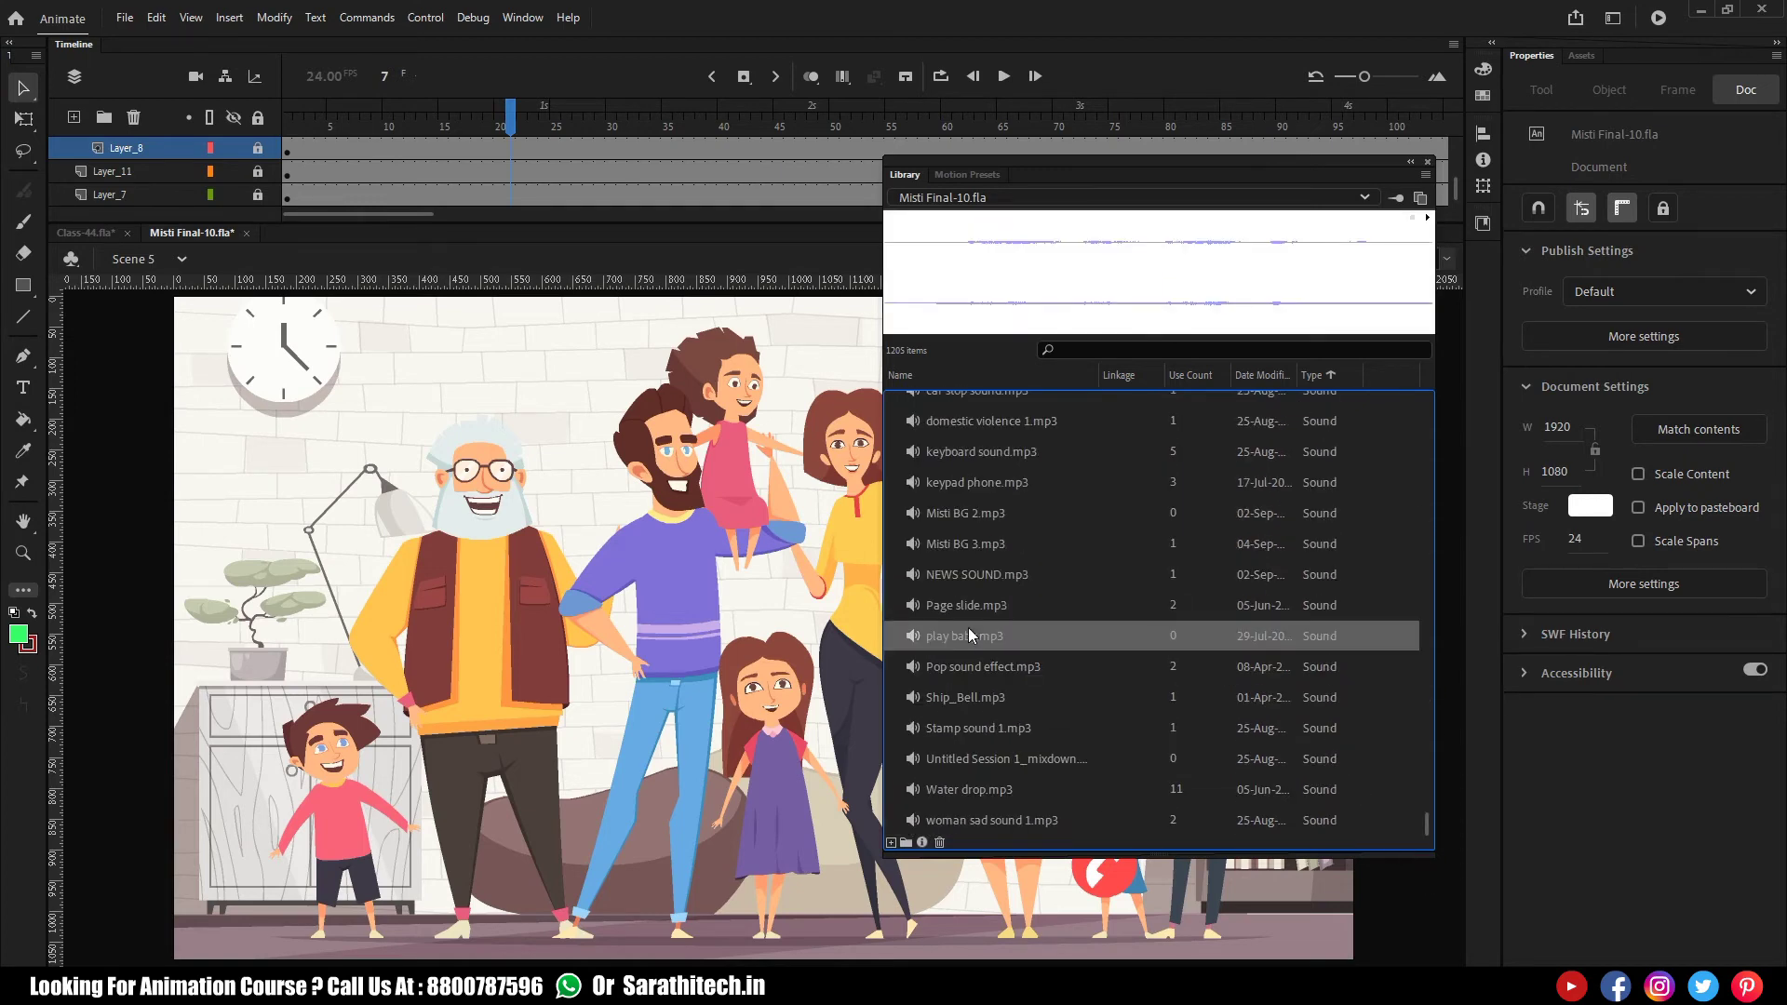
pyautogui.click(1430, 219)
pyautogui.click(1412, 218)
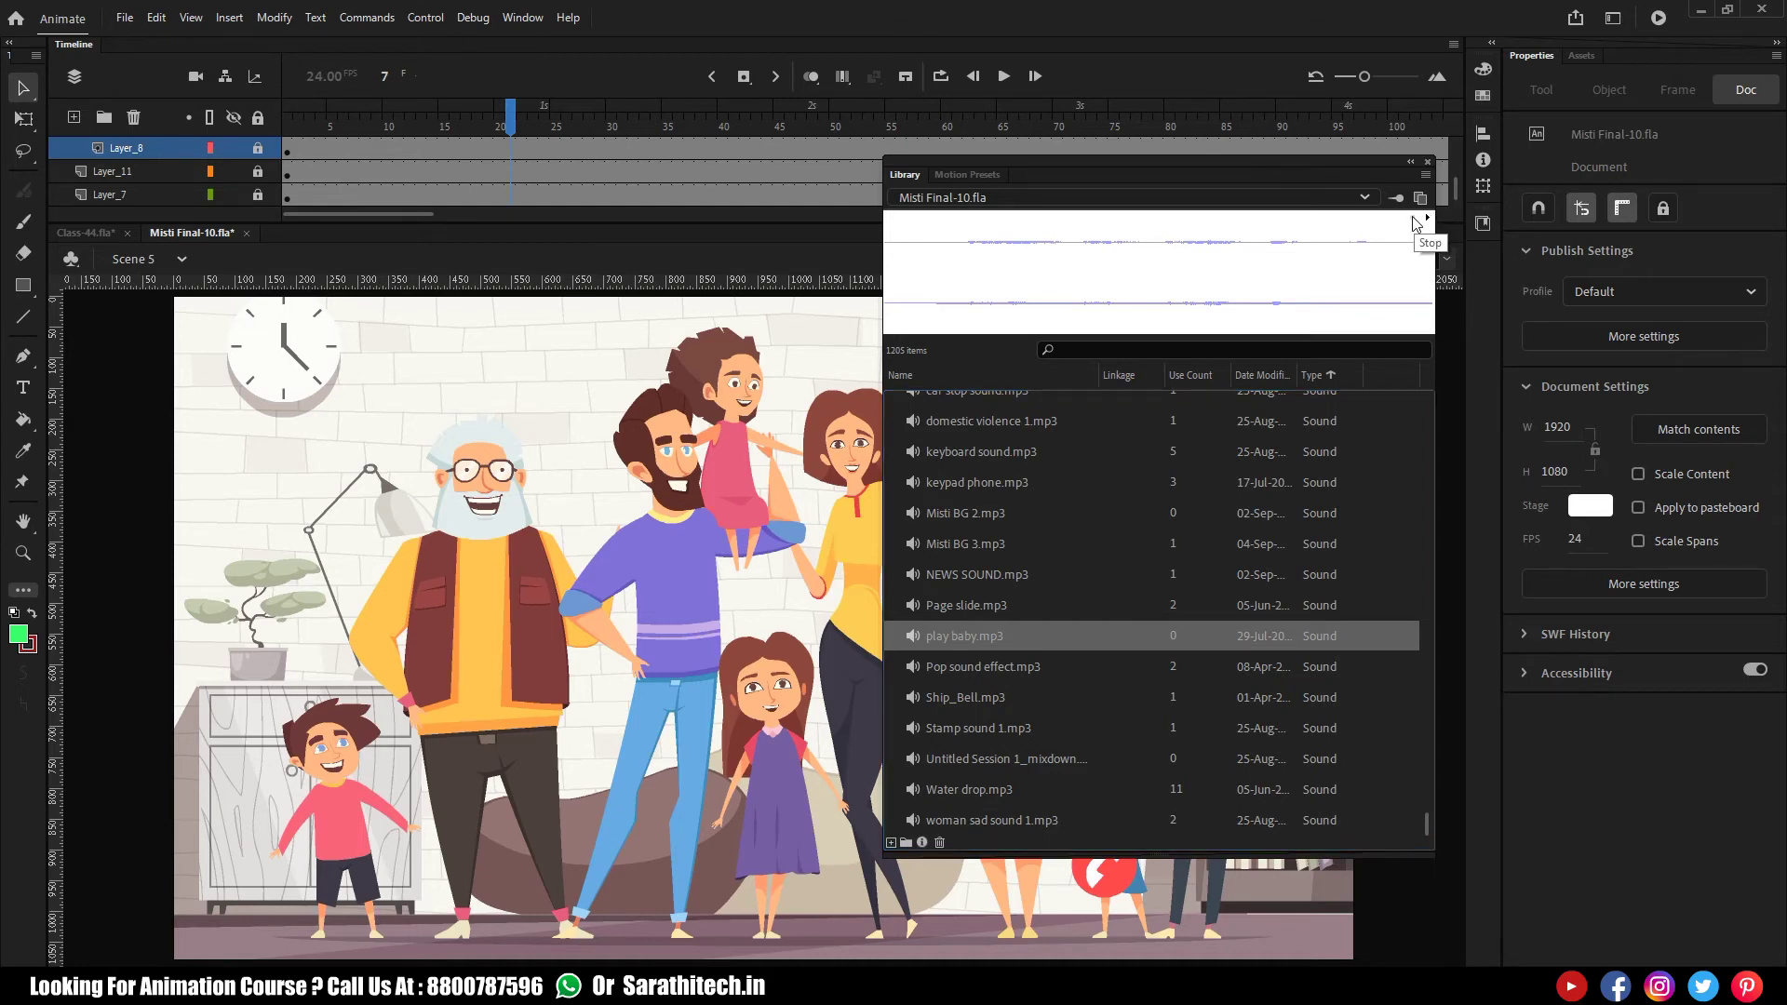
# Step: Preview the graphic symbols Symbol 372, Symbol 371 and Symbol 370 in the library
pyautogui.scroll(15, 979, 584)
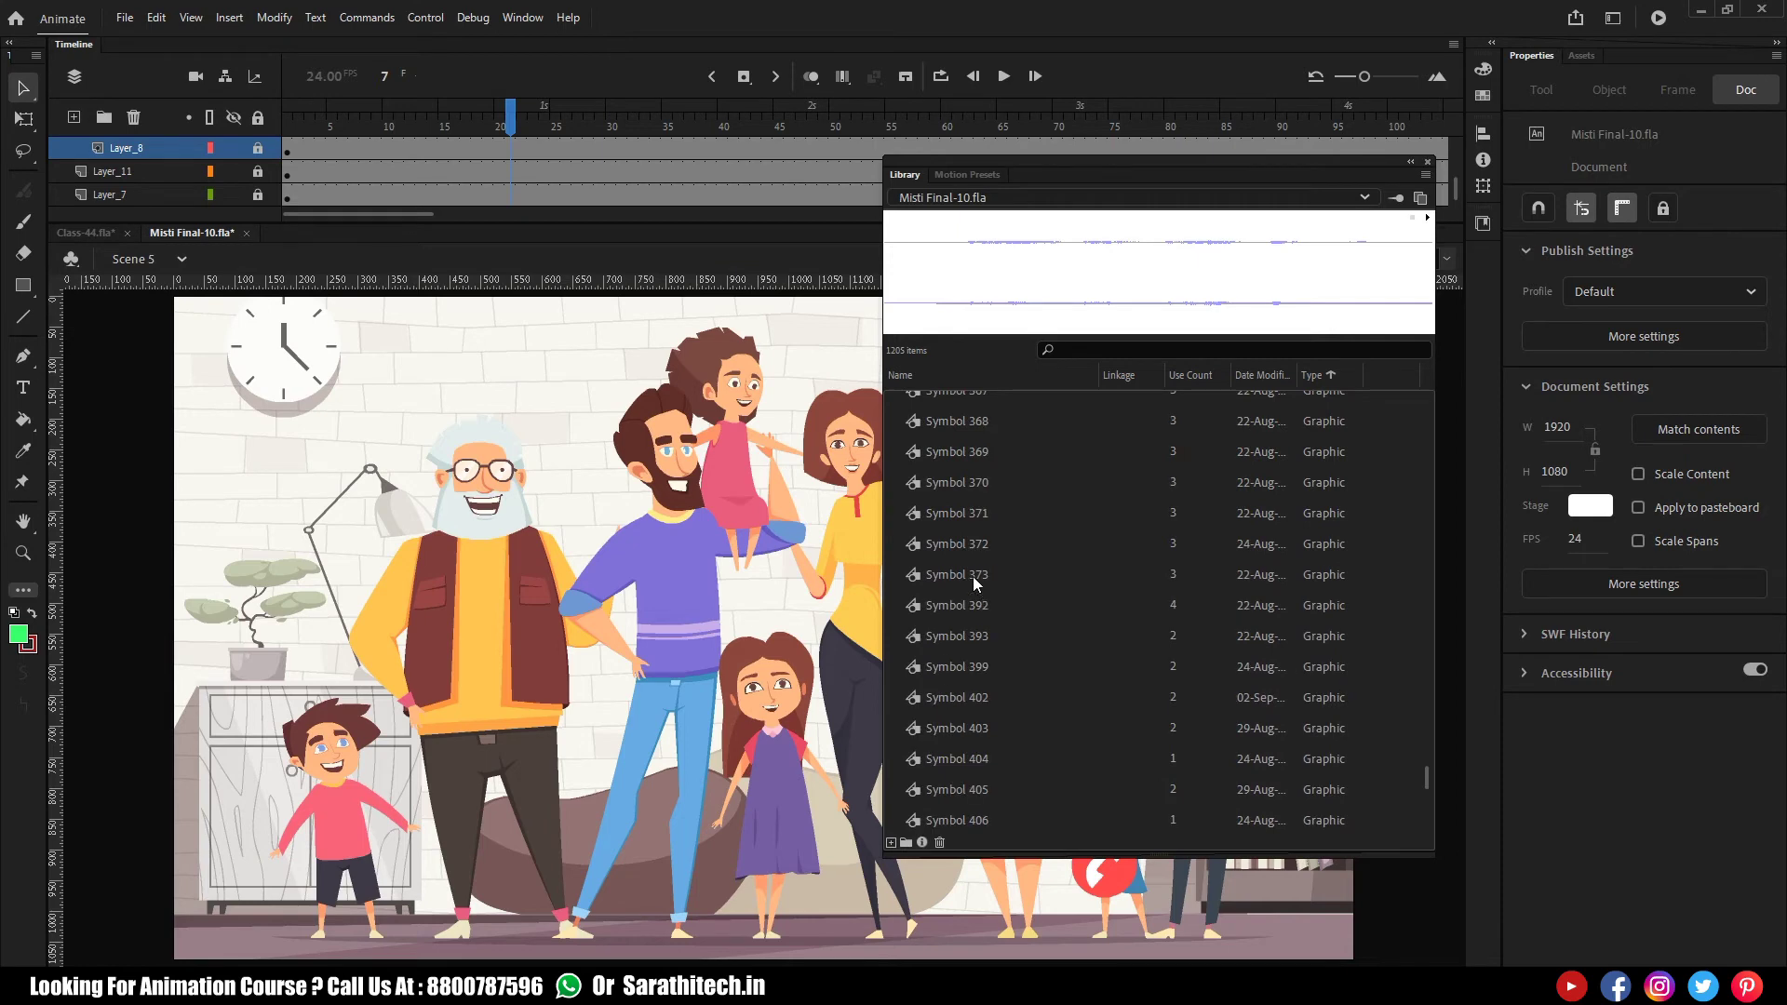
pyautogui.click(966, 548)
pyautogui.click(959, 501)
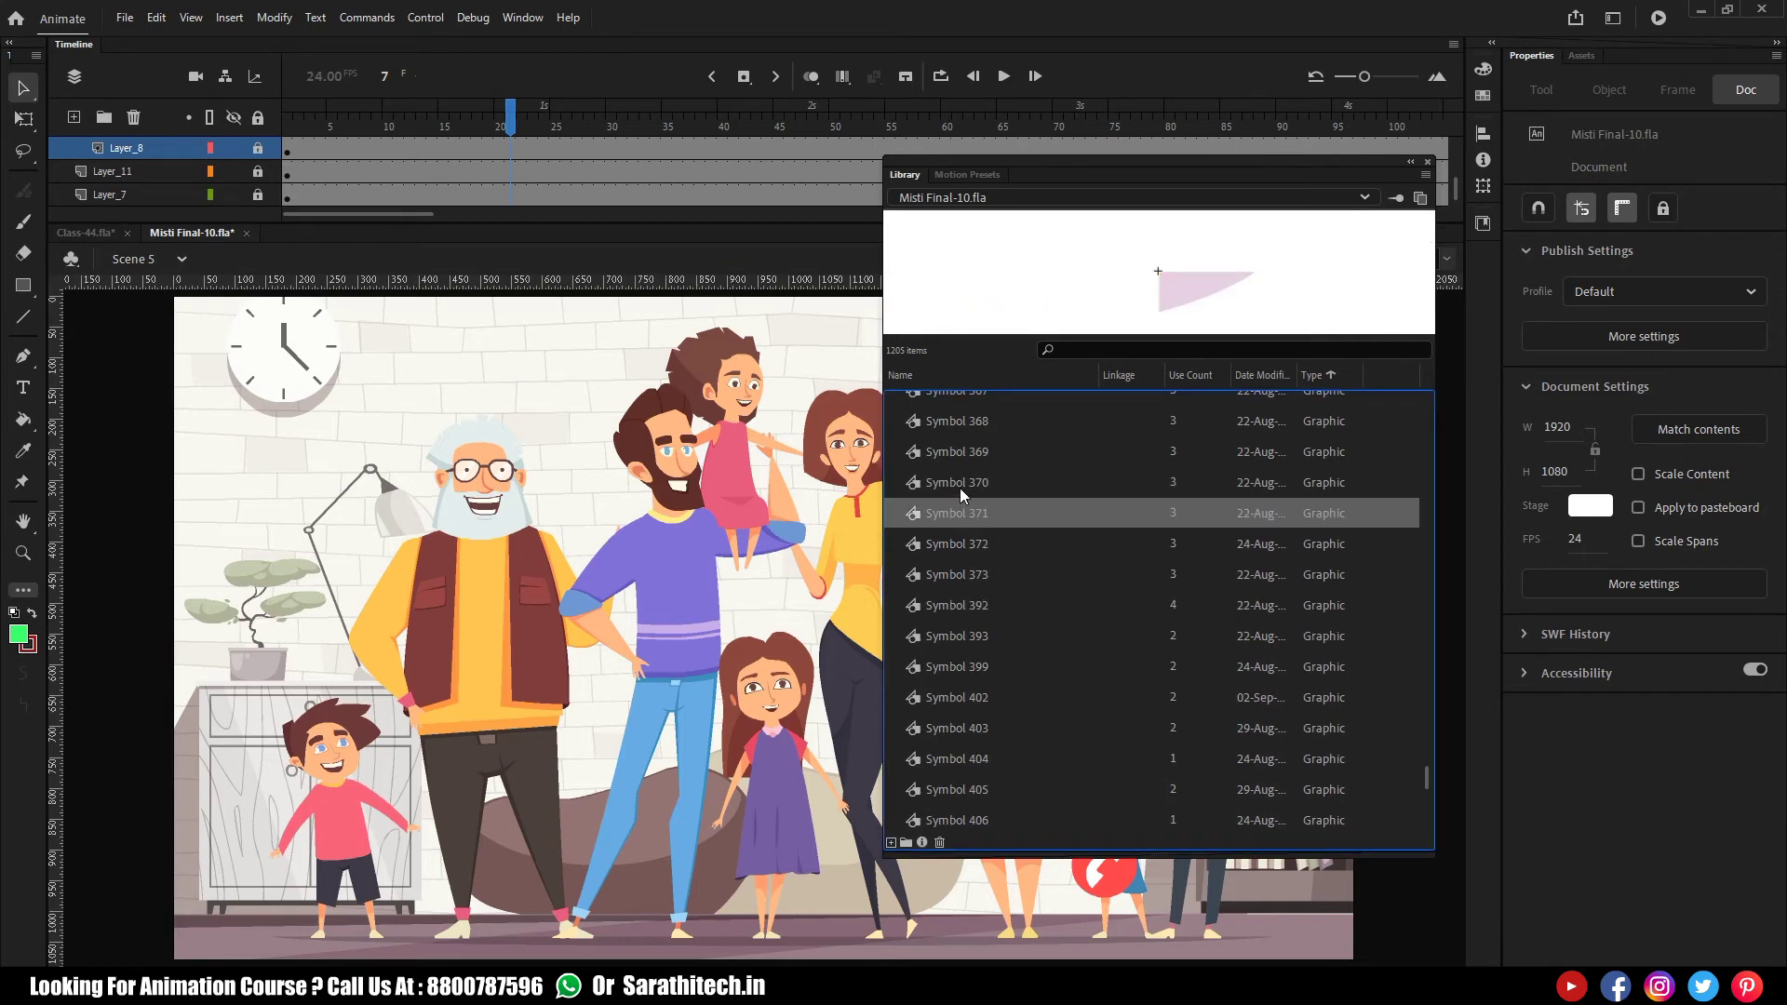
pyautogui.click(958, 486)
pyautogui.scroll(10, 986, 547)
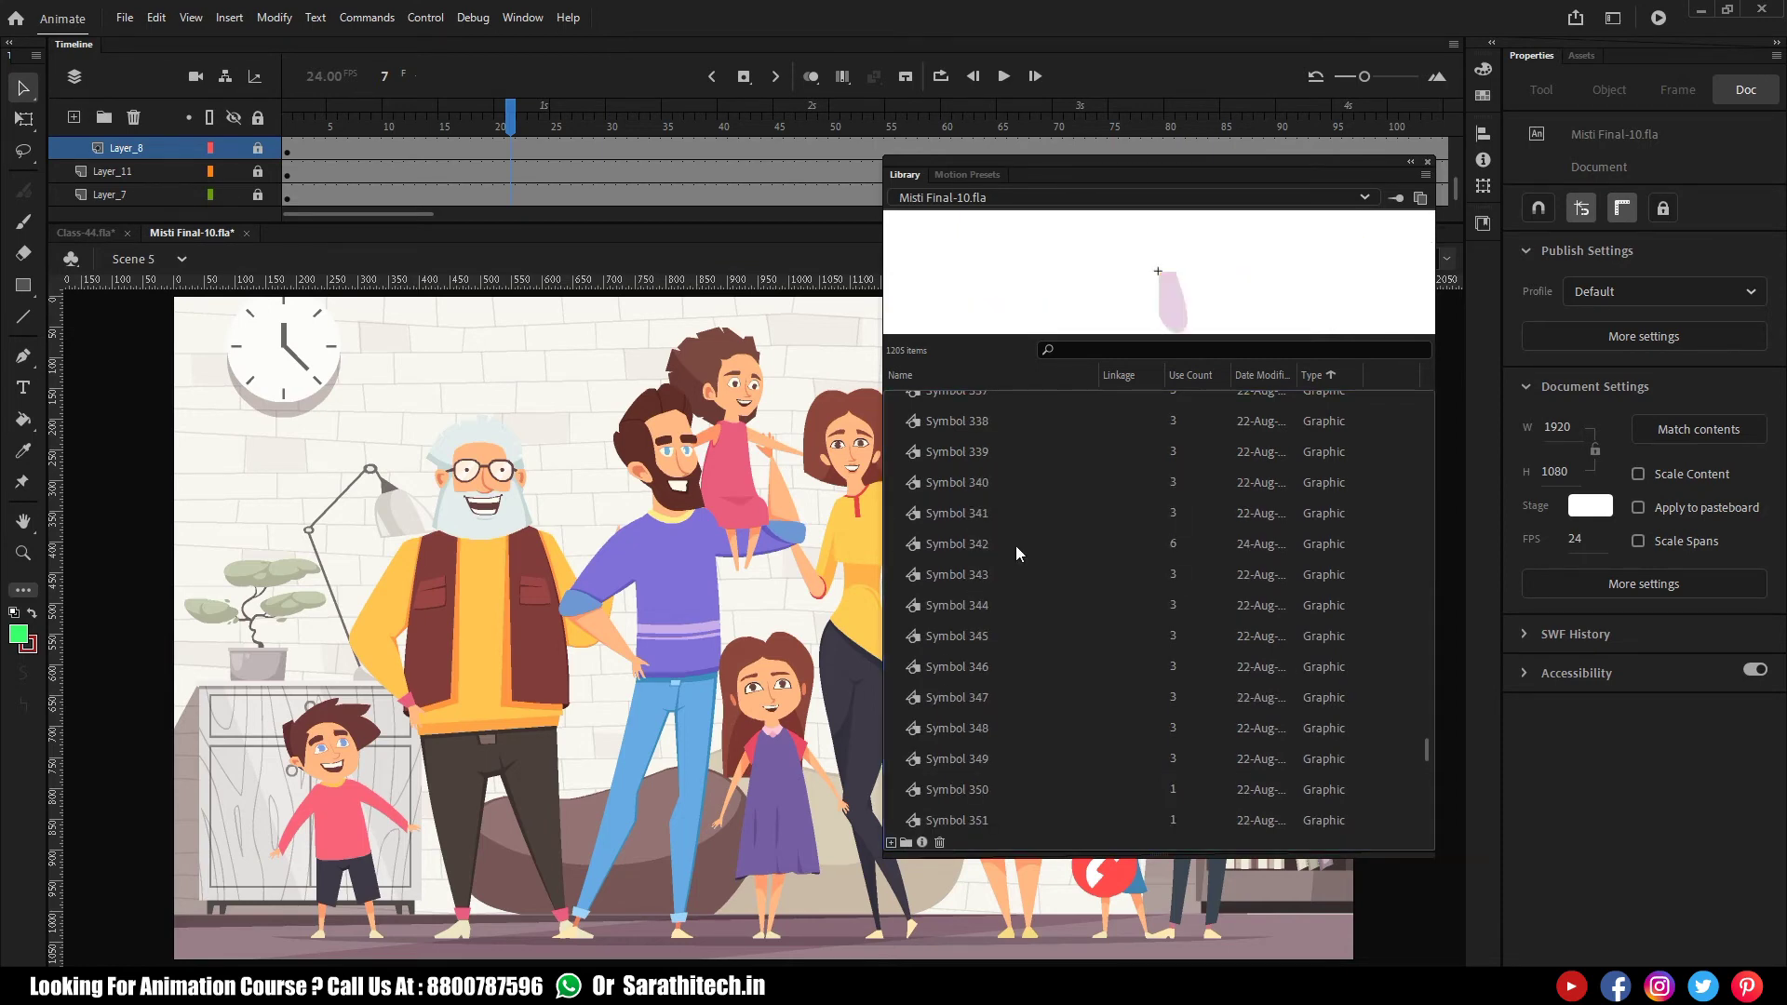
# Step: Return to the start of the library list, expand the Duplicate Items Folder and preview Symbol 1 copy 9
pyautogui.moveTo(1431, 756); pyautogui.dragTo(1411, 400)
pyautogui.click(992, 652)
pyautogui.click(994, 680)
pyautogui.click(893, 435)
pyautogui.click(991, 528)
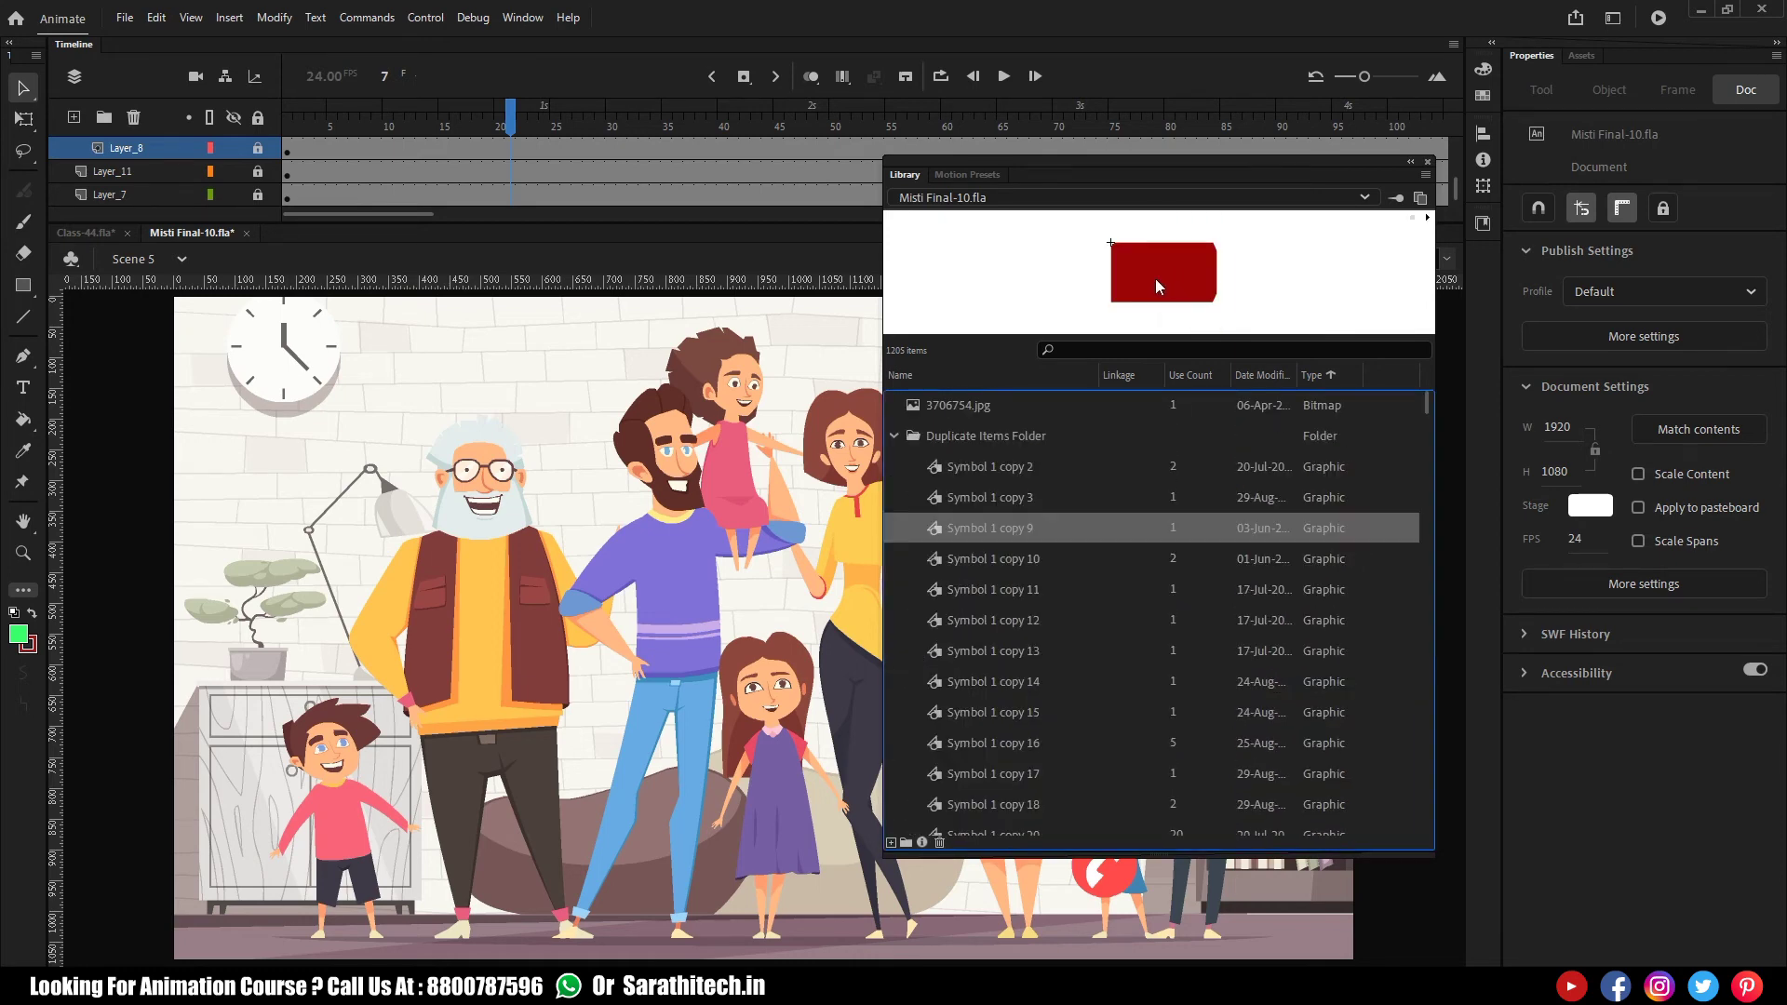
# Step: Play Symbol 1 copy 9 in an enlarged library preview, stop the playback and shrink the preview area again
pyautogui.click(1427, 218)
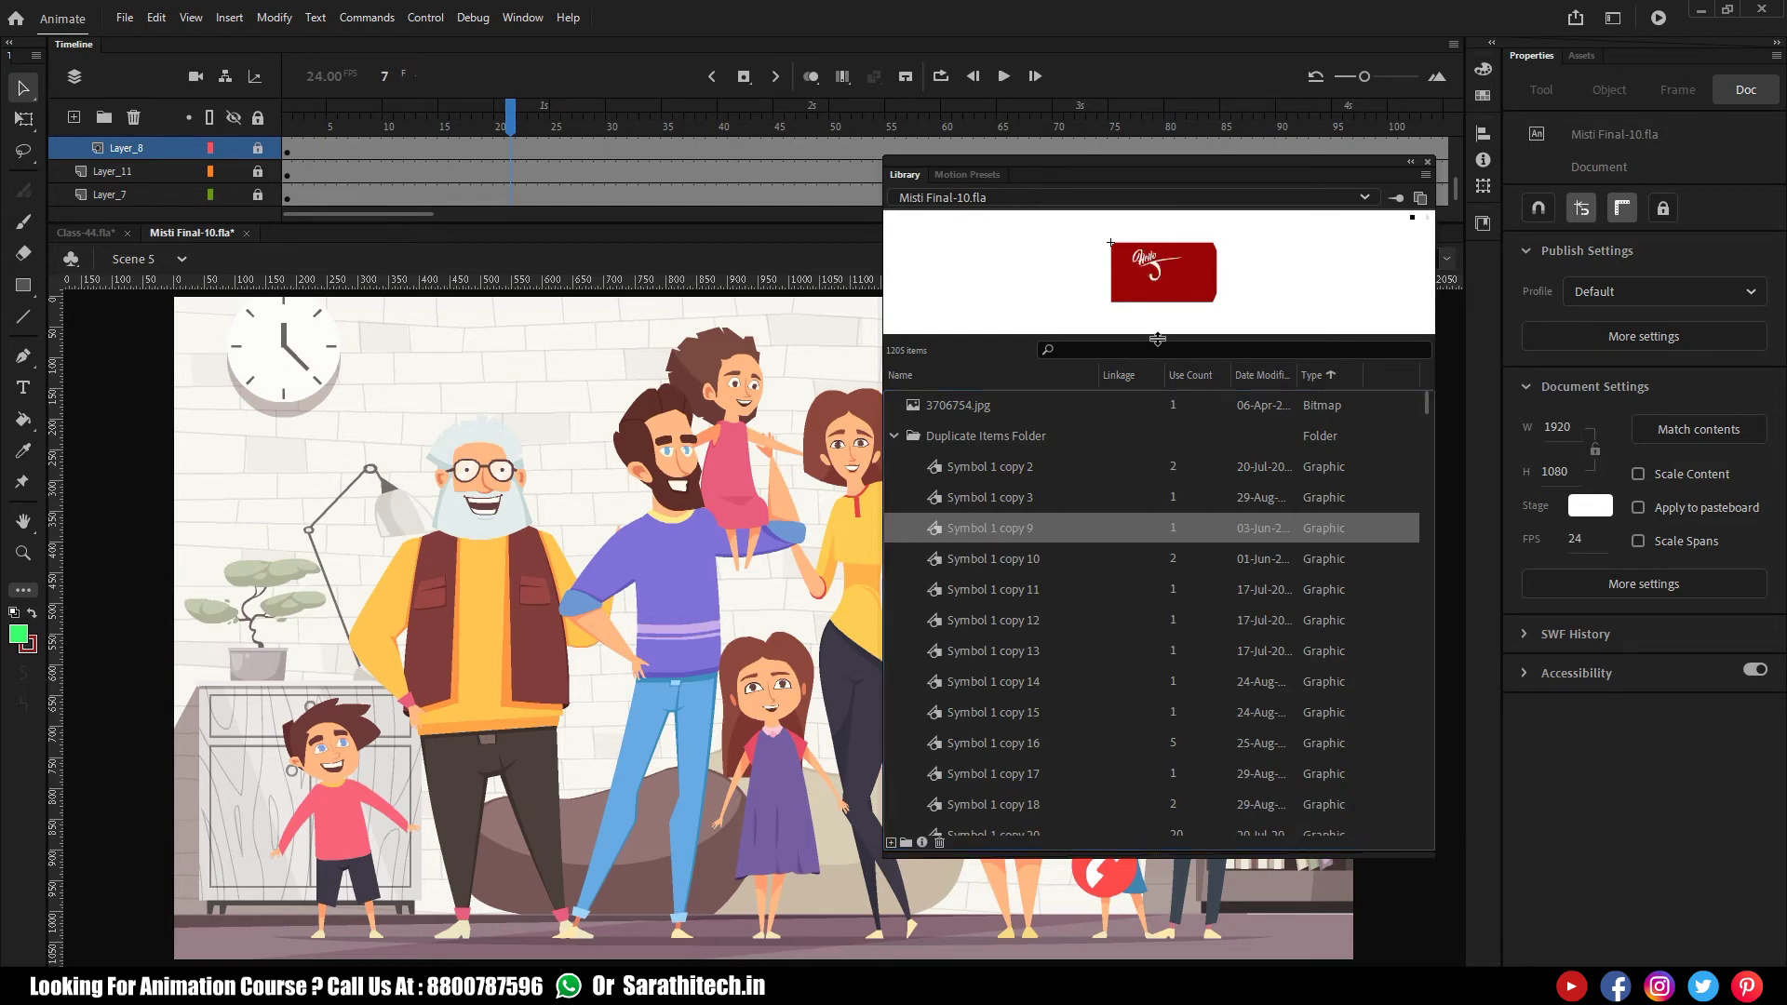
pyautogui.moveTo(1158, 335); pyautogui.dragTo(1187, 670)
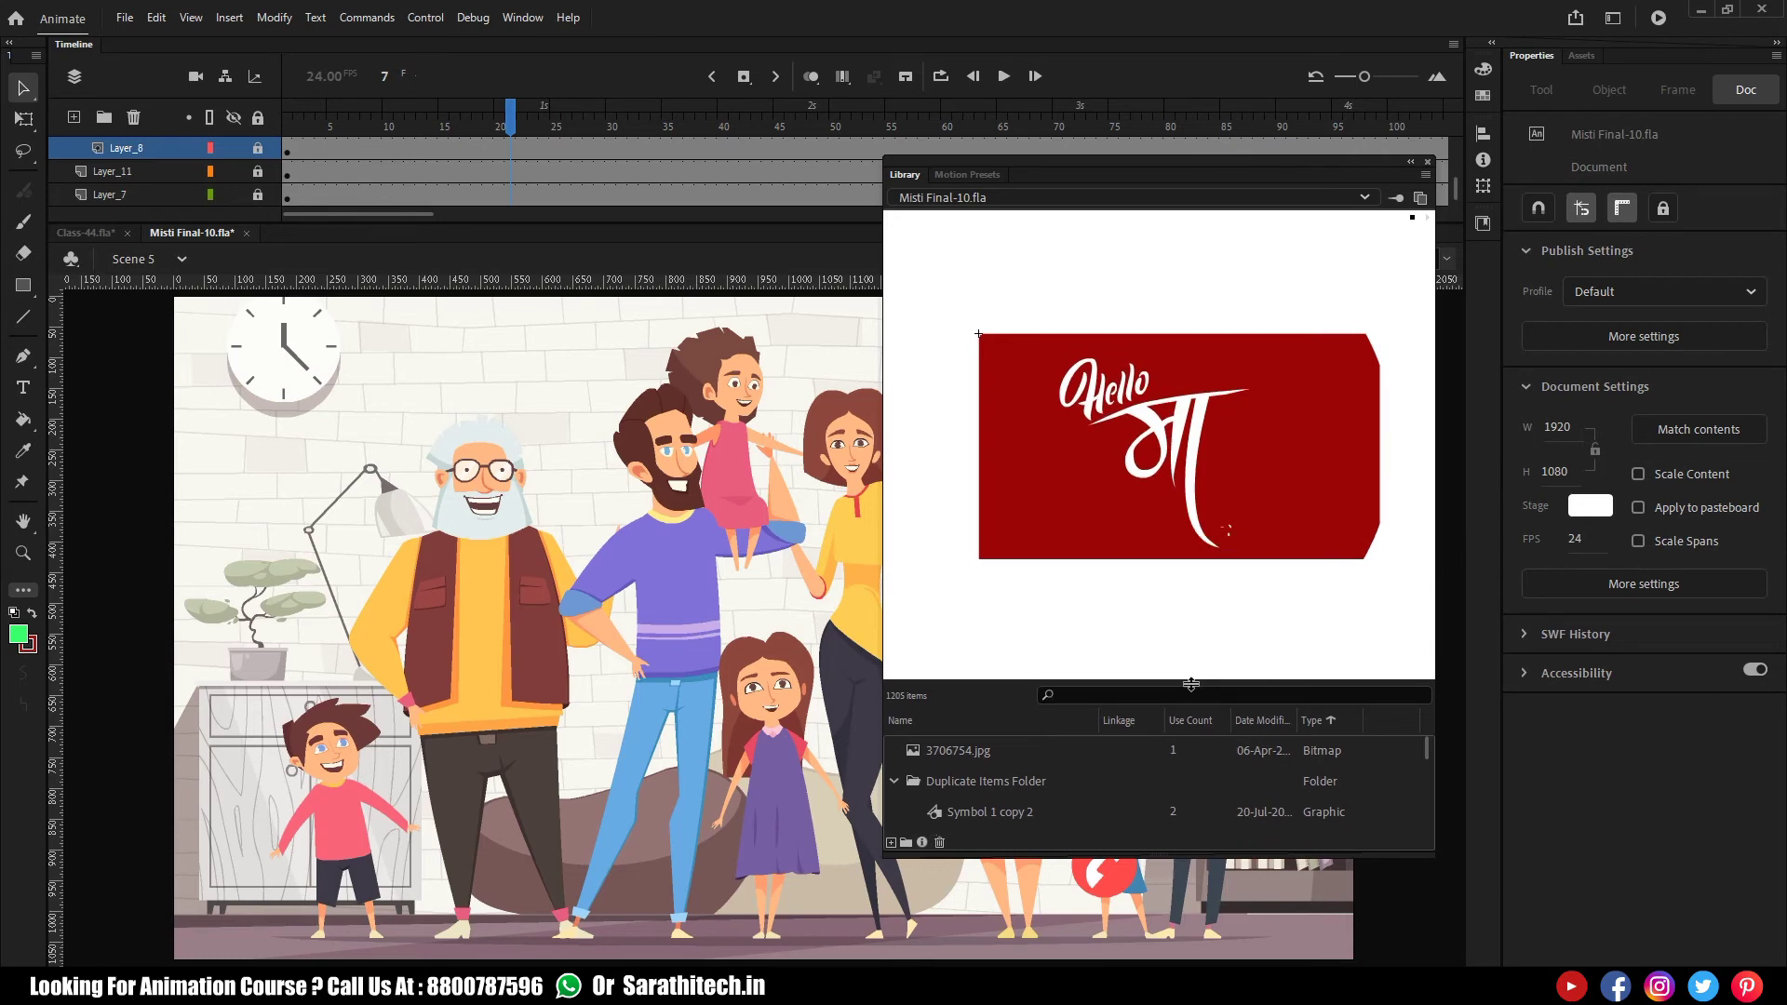
pyautogui.click(1412, 218)
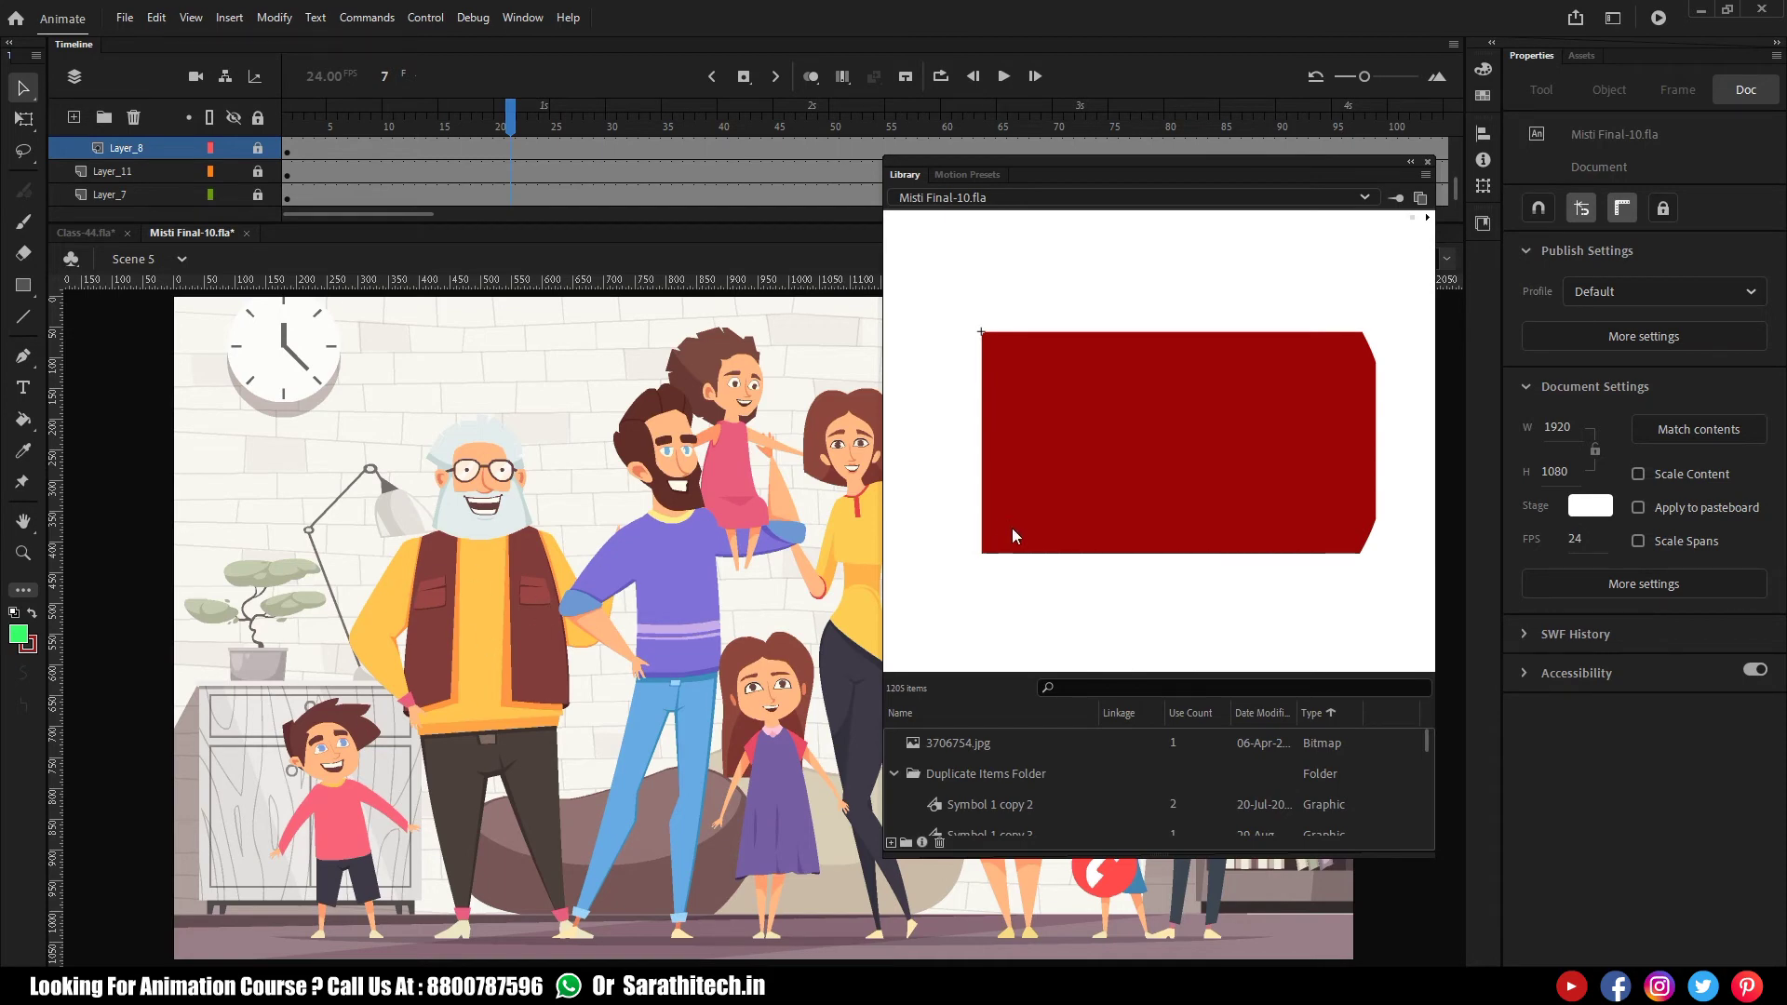
pyautogui.moveTo(1131, 674); pyautogui.dragTo(1140, 285)
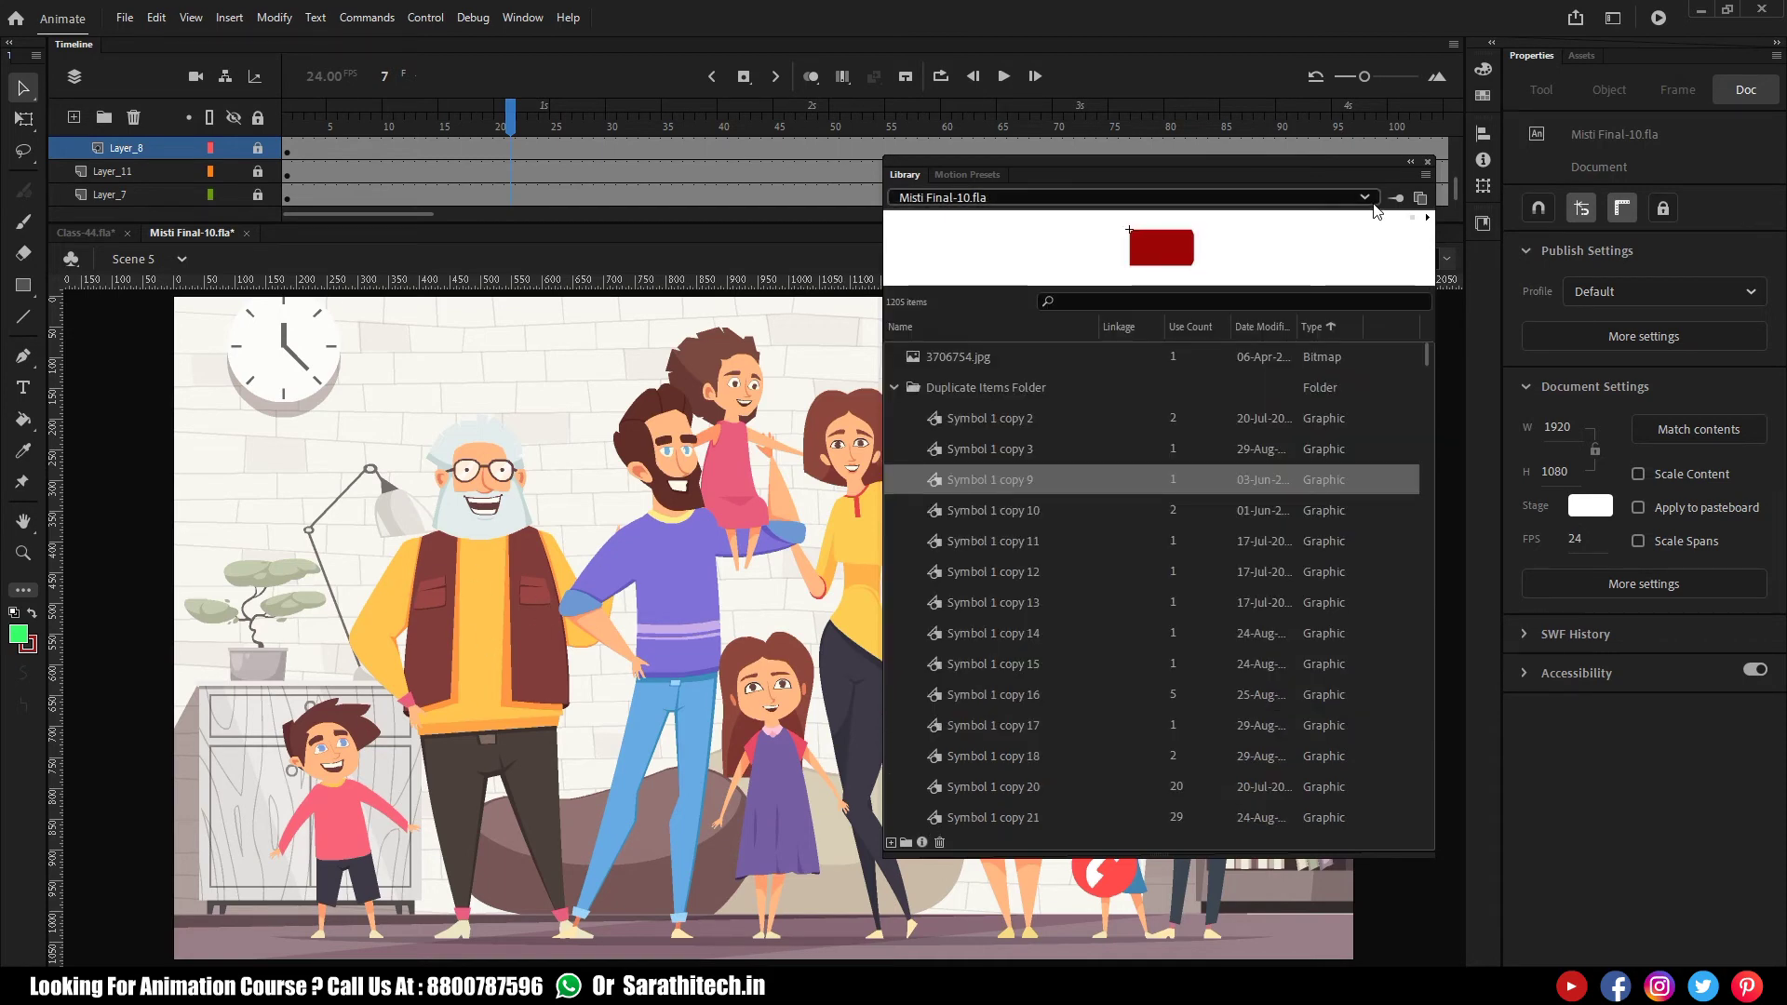
# Step: Create a new folder inside the Duplicate Items Folder and add new Cocon font entries to the library through Font Embedding
pyautogui.click(1425, 176)
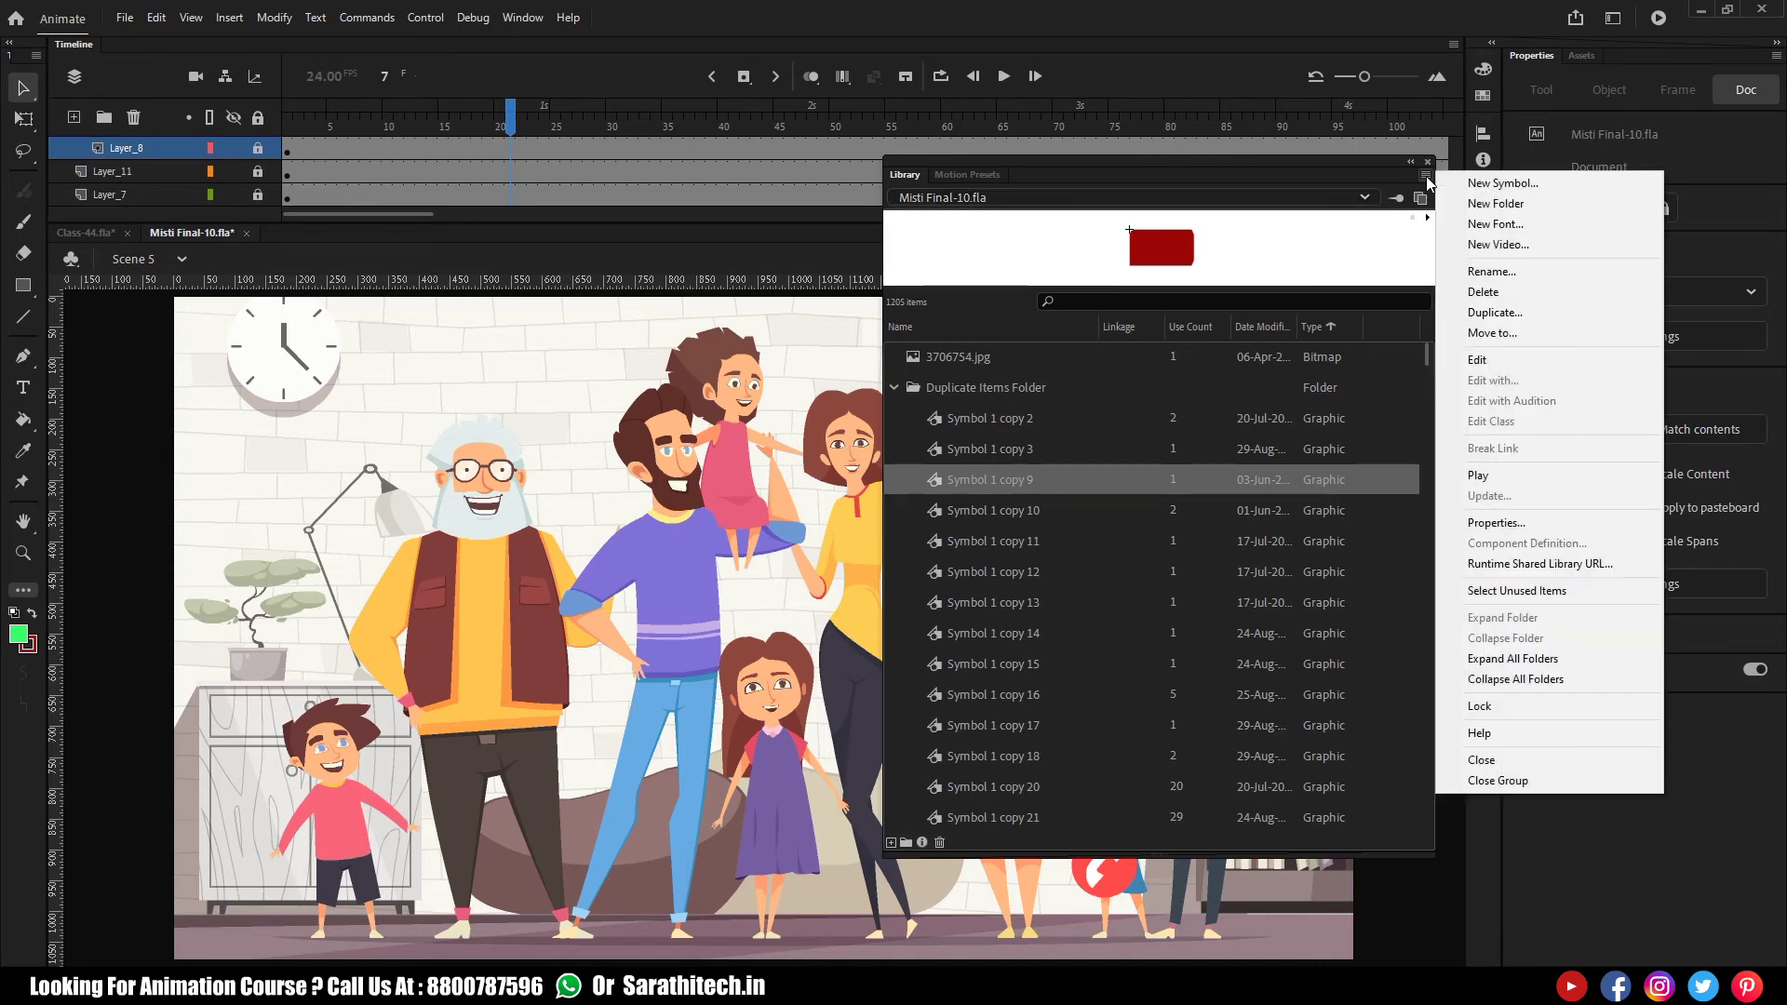
pyautogui.click(1509, 210)
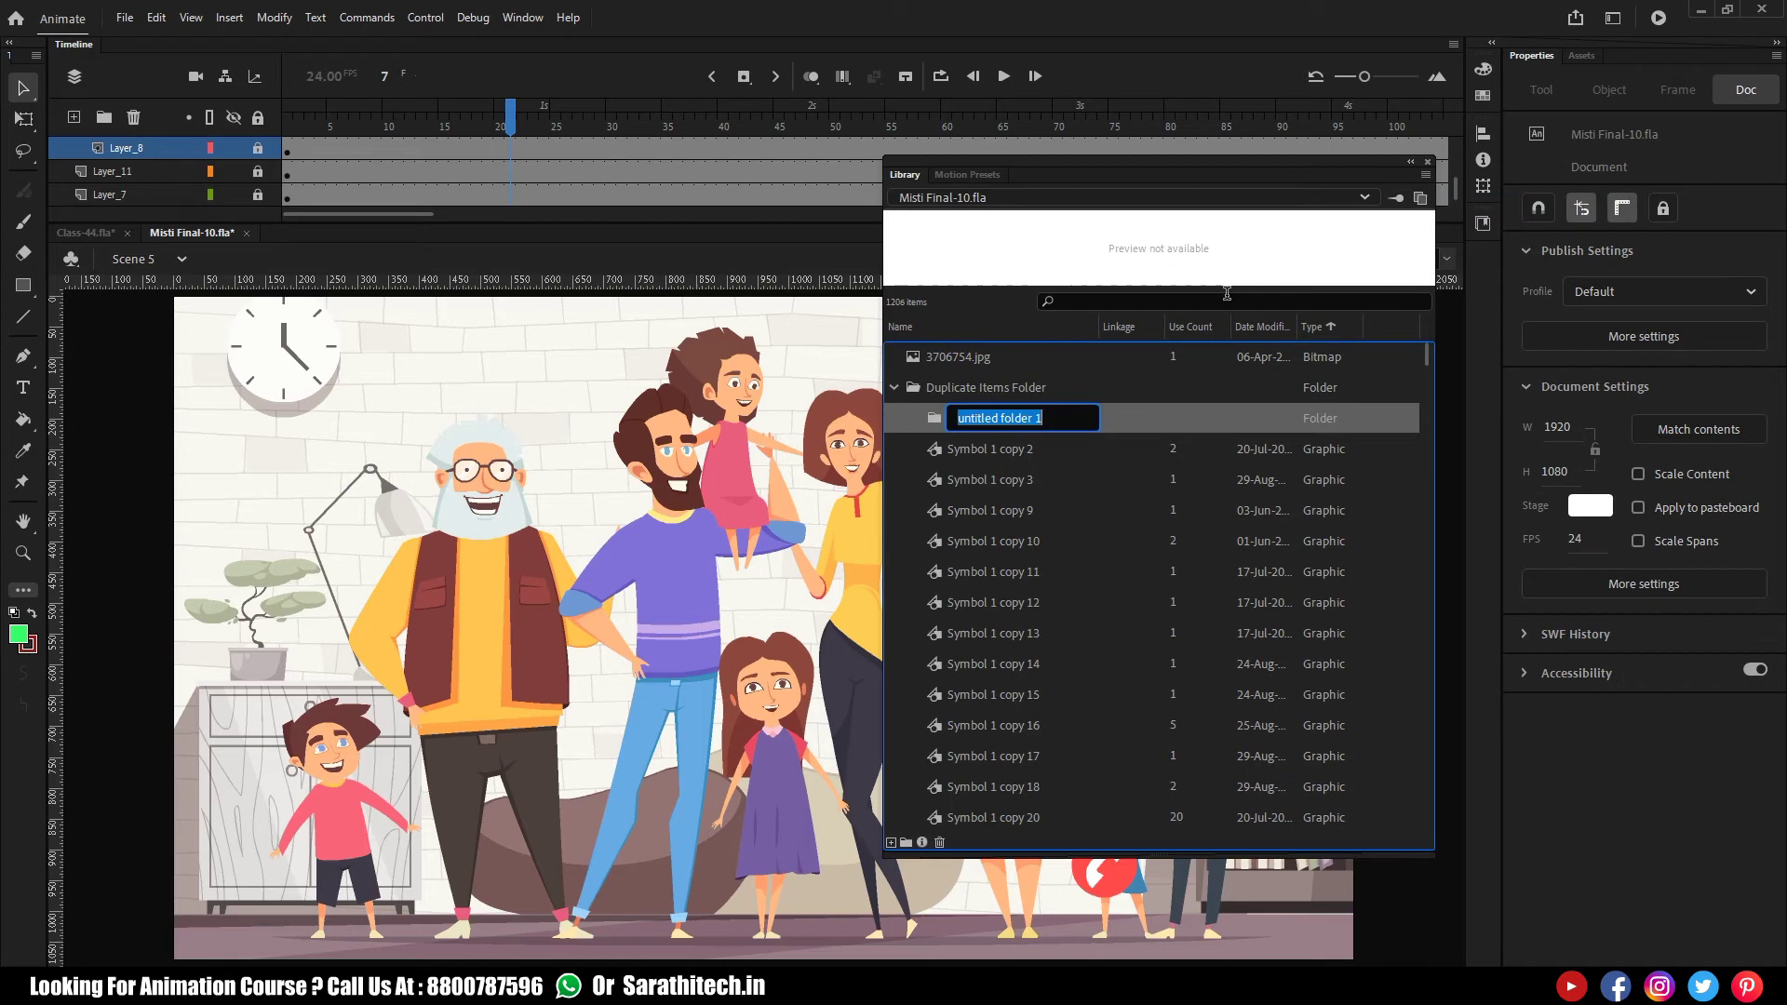
pyautogui.click(1427, 177)
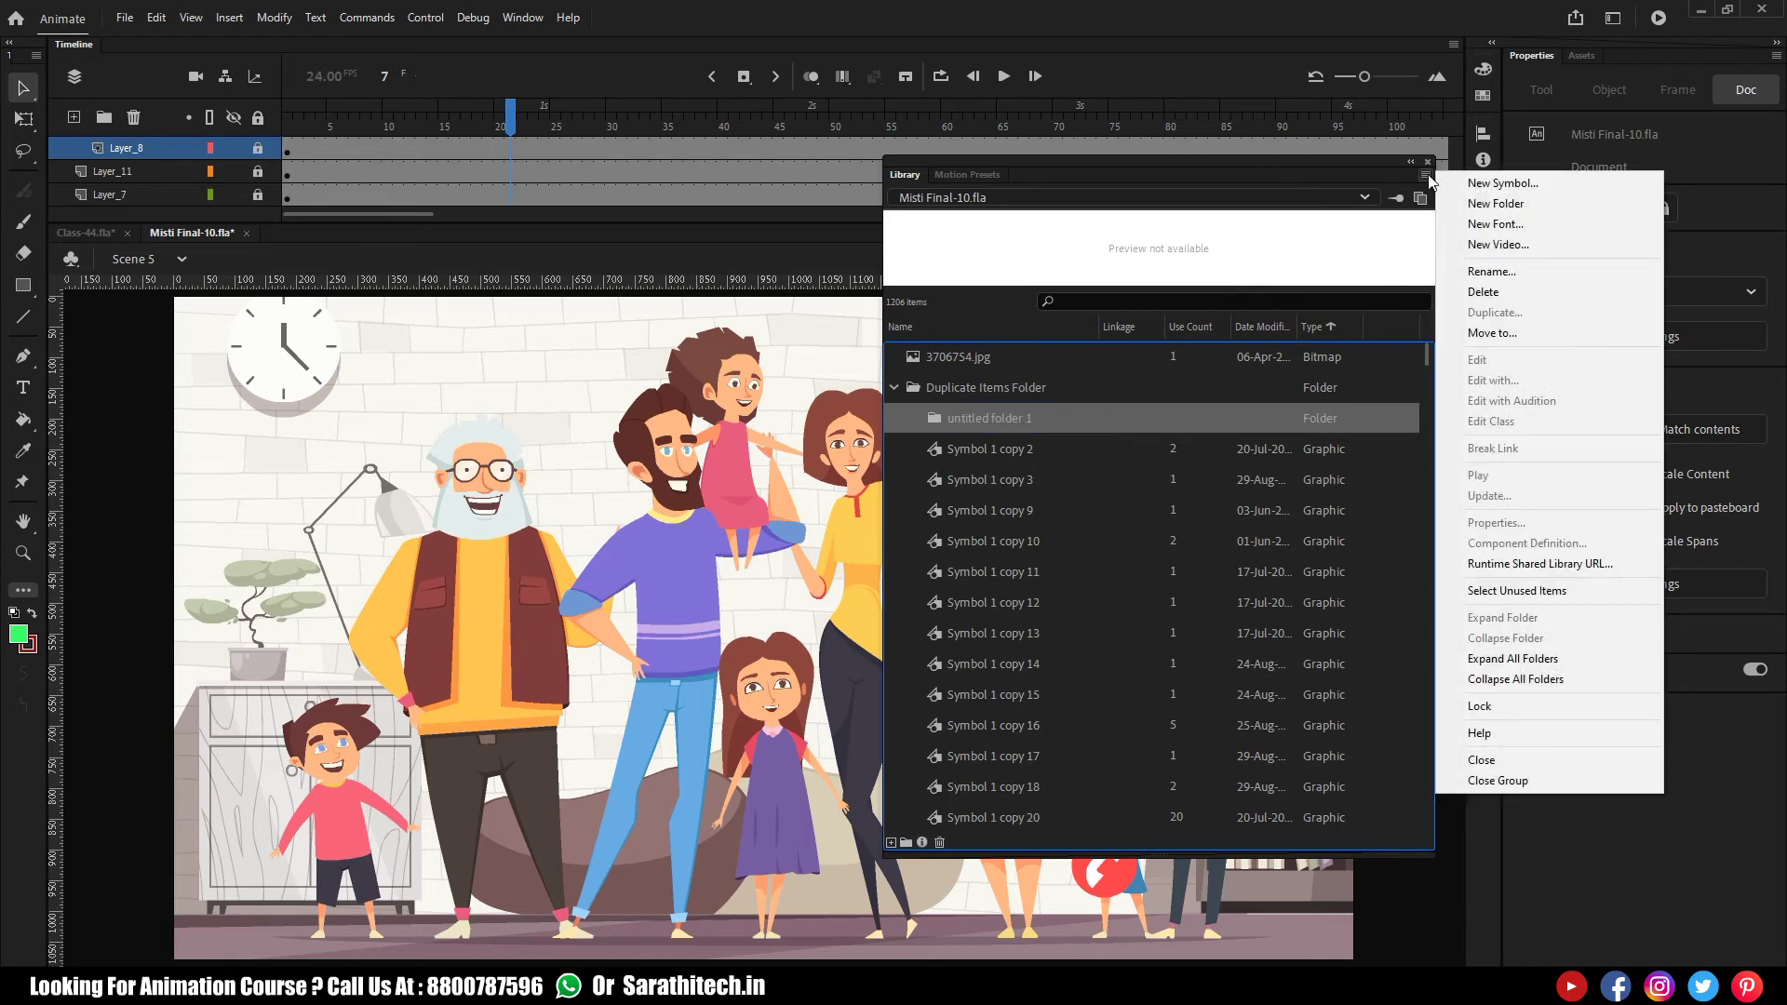
pyautogui.click(1495, 224)
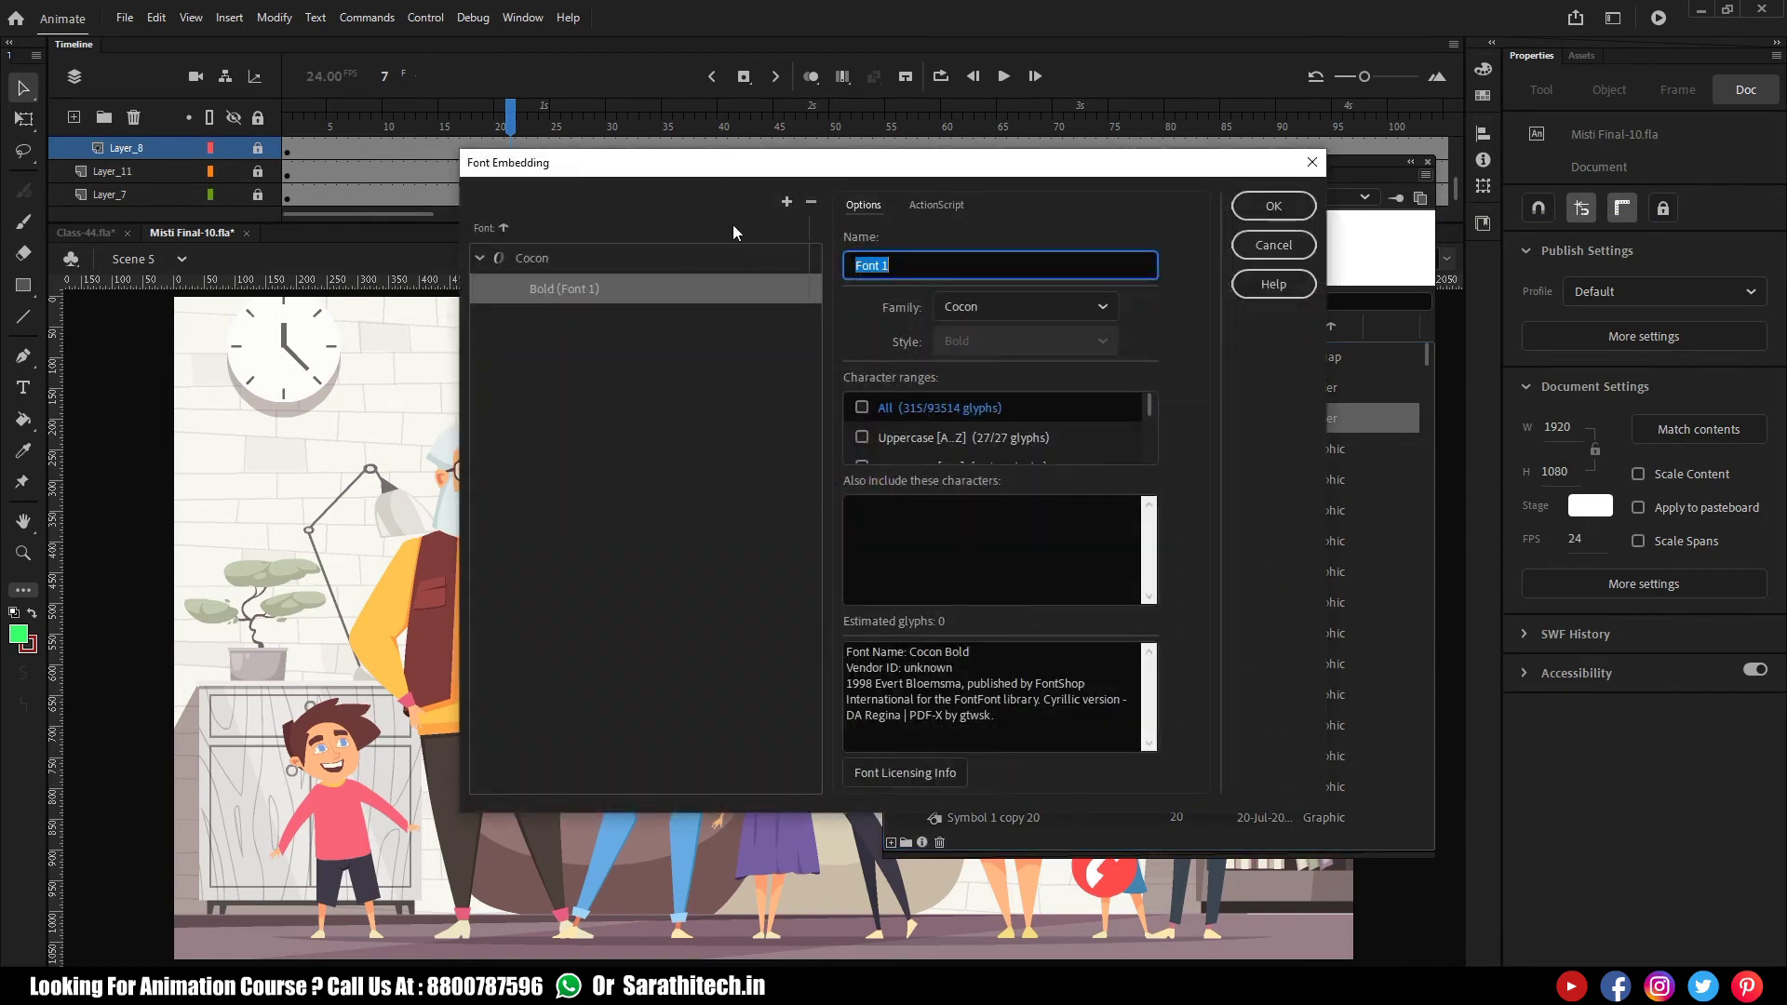
pyautogui.click(787, 202)
pyautogui.click(1275, 207)
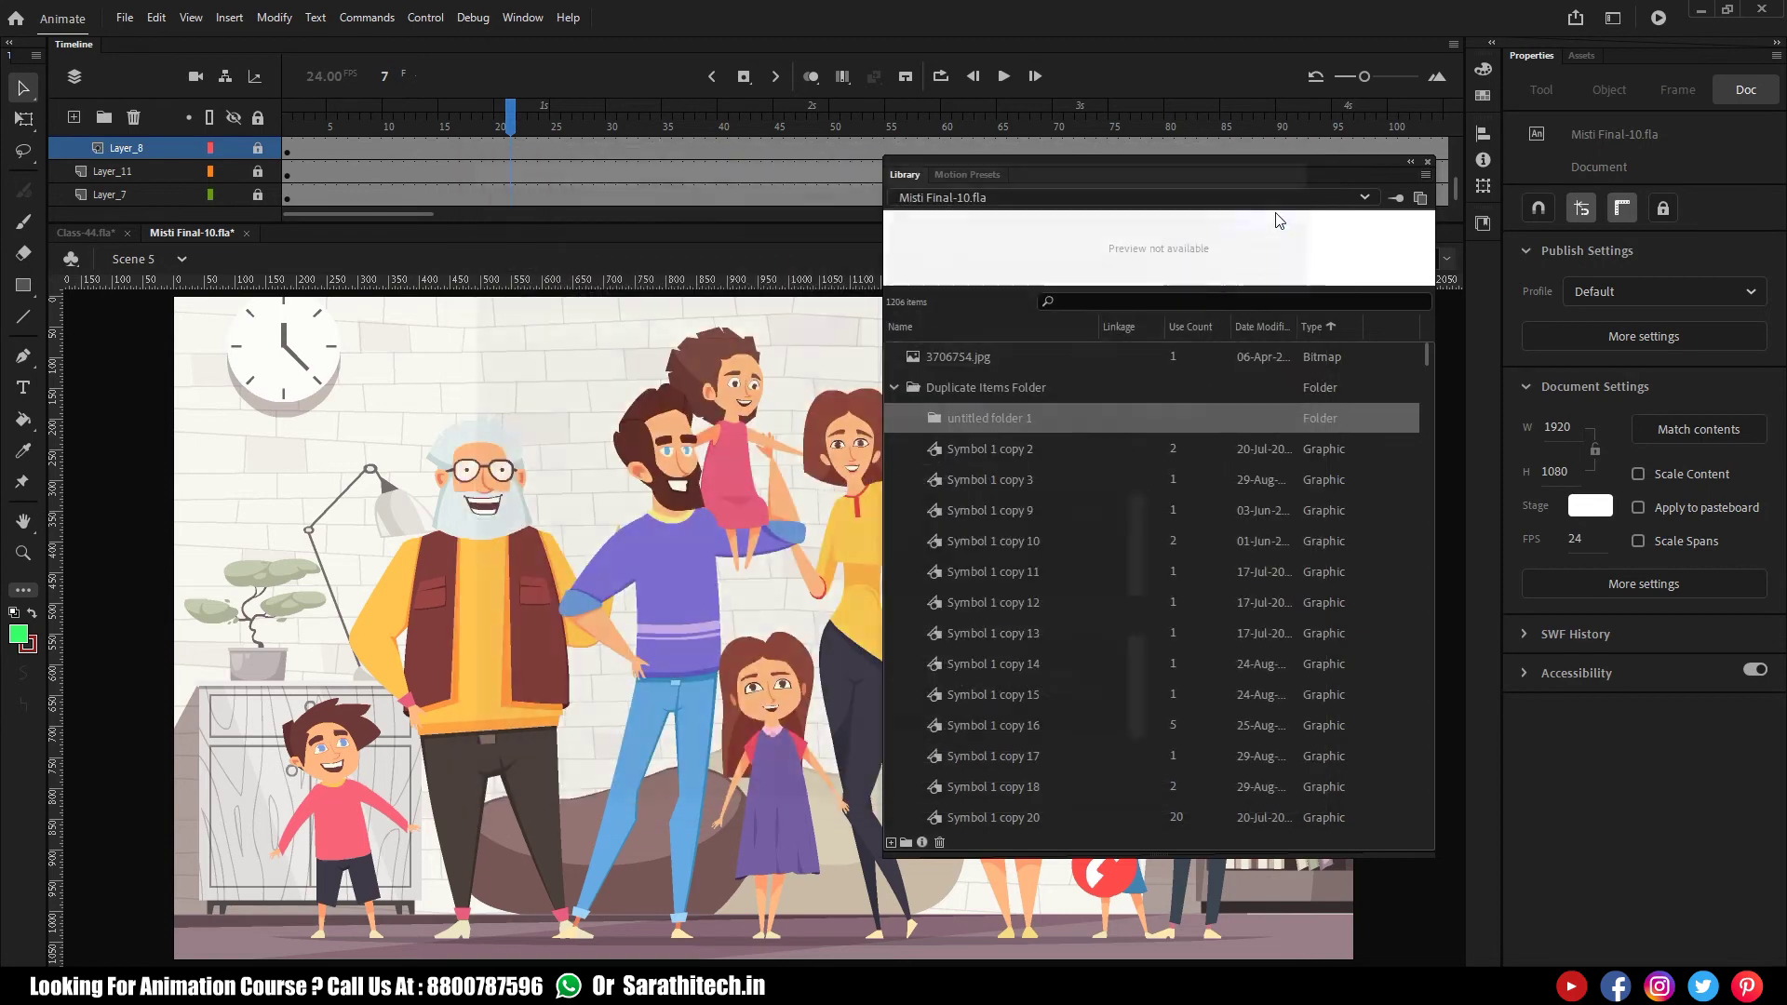
# Step: Rename the untitled folder in the Duplicate Items Folder as Ram and select Symbol 1 copy 10
pyautogui.click(1425, 175)
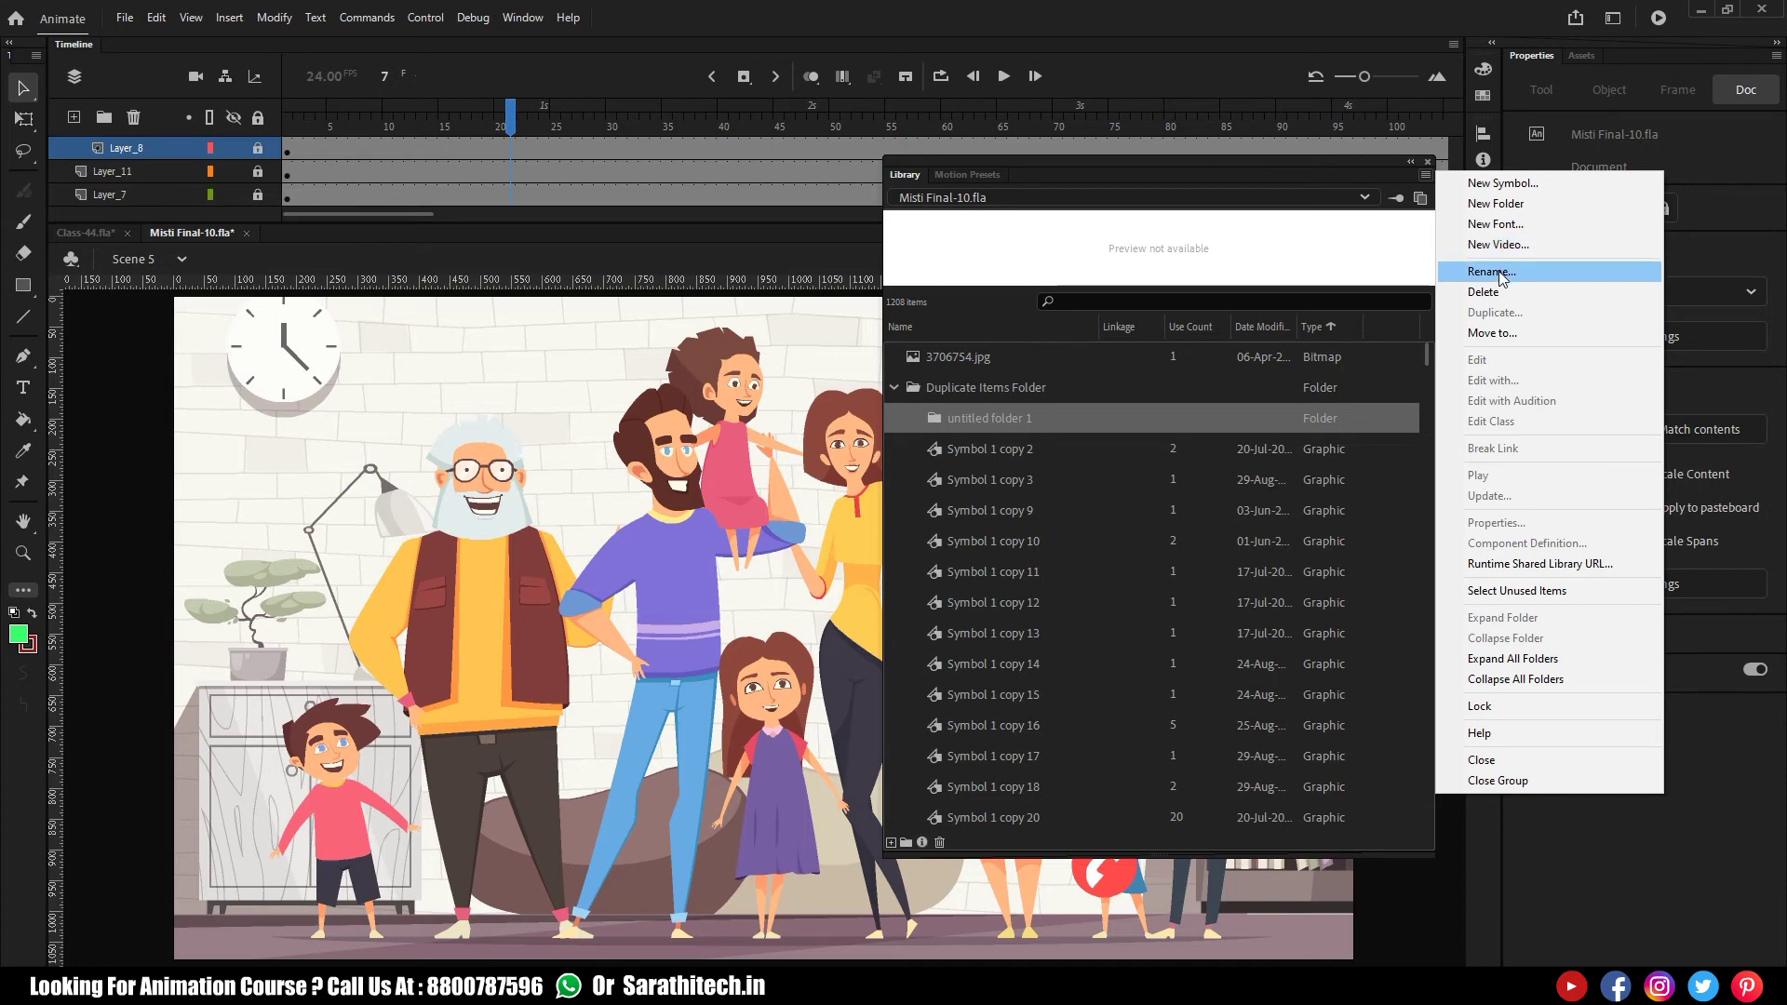
pyautogui.click(1499, 273)
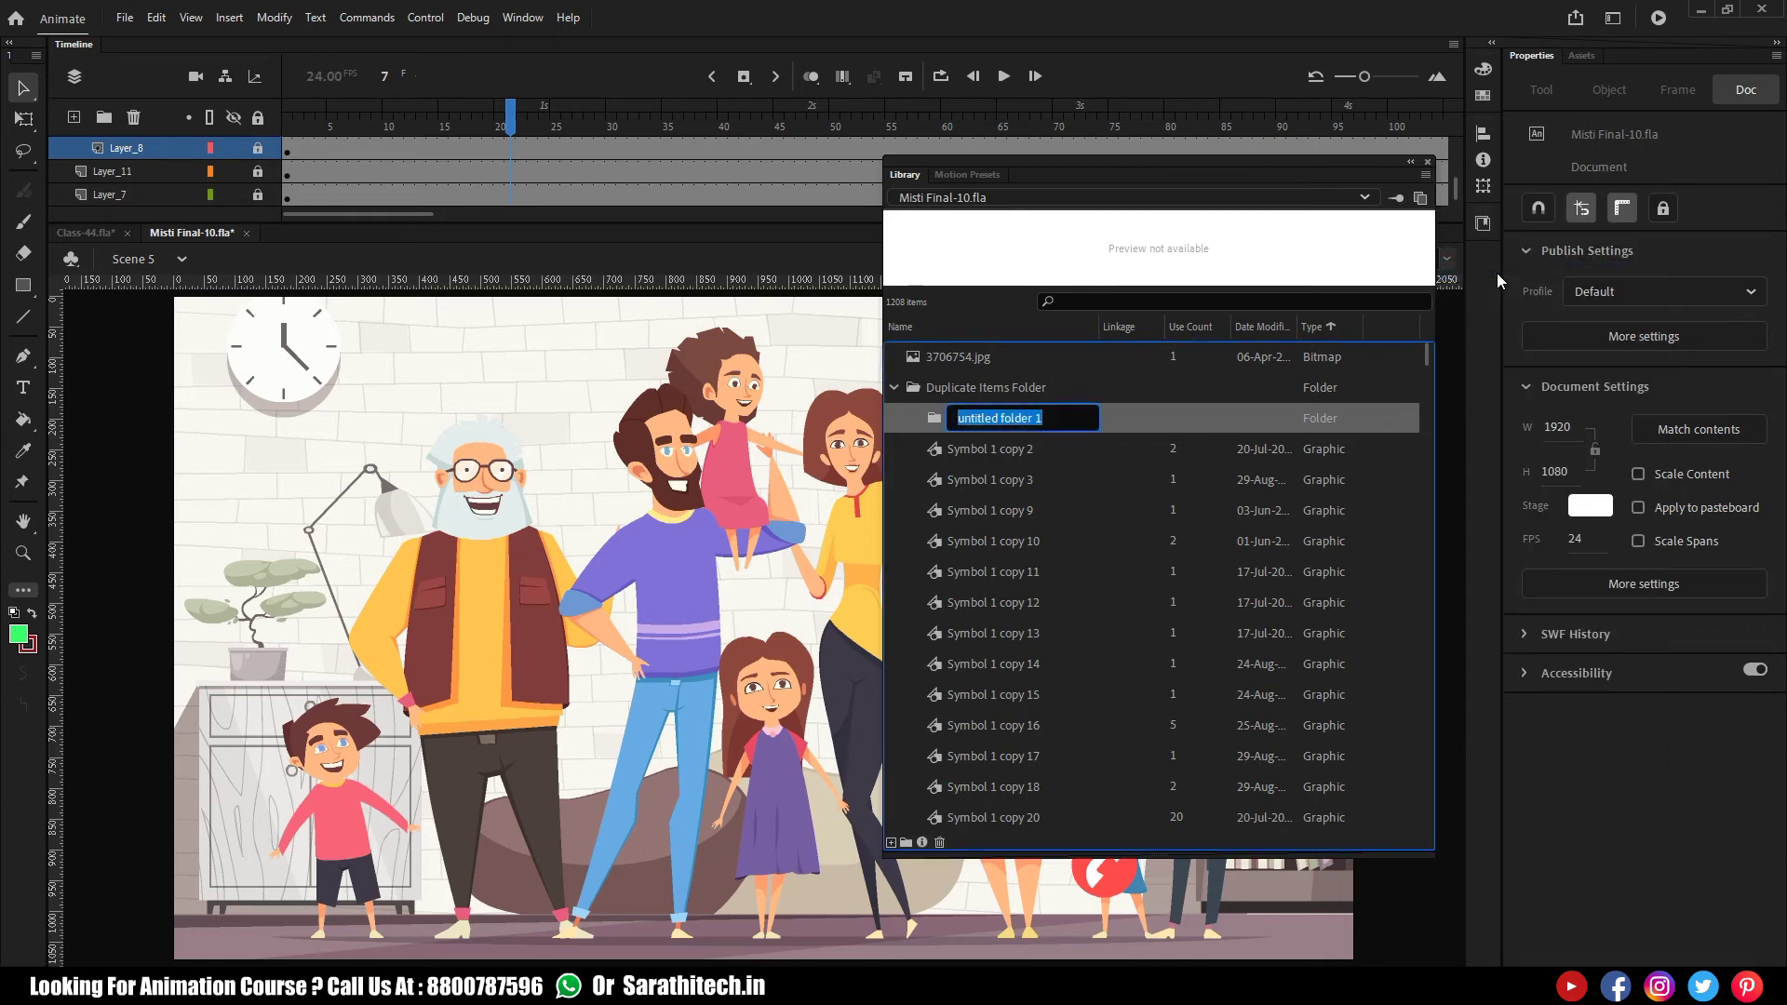
pyautogui.write('Ram')
pyautogui.click(1152, 538)
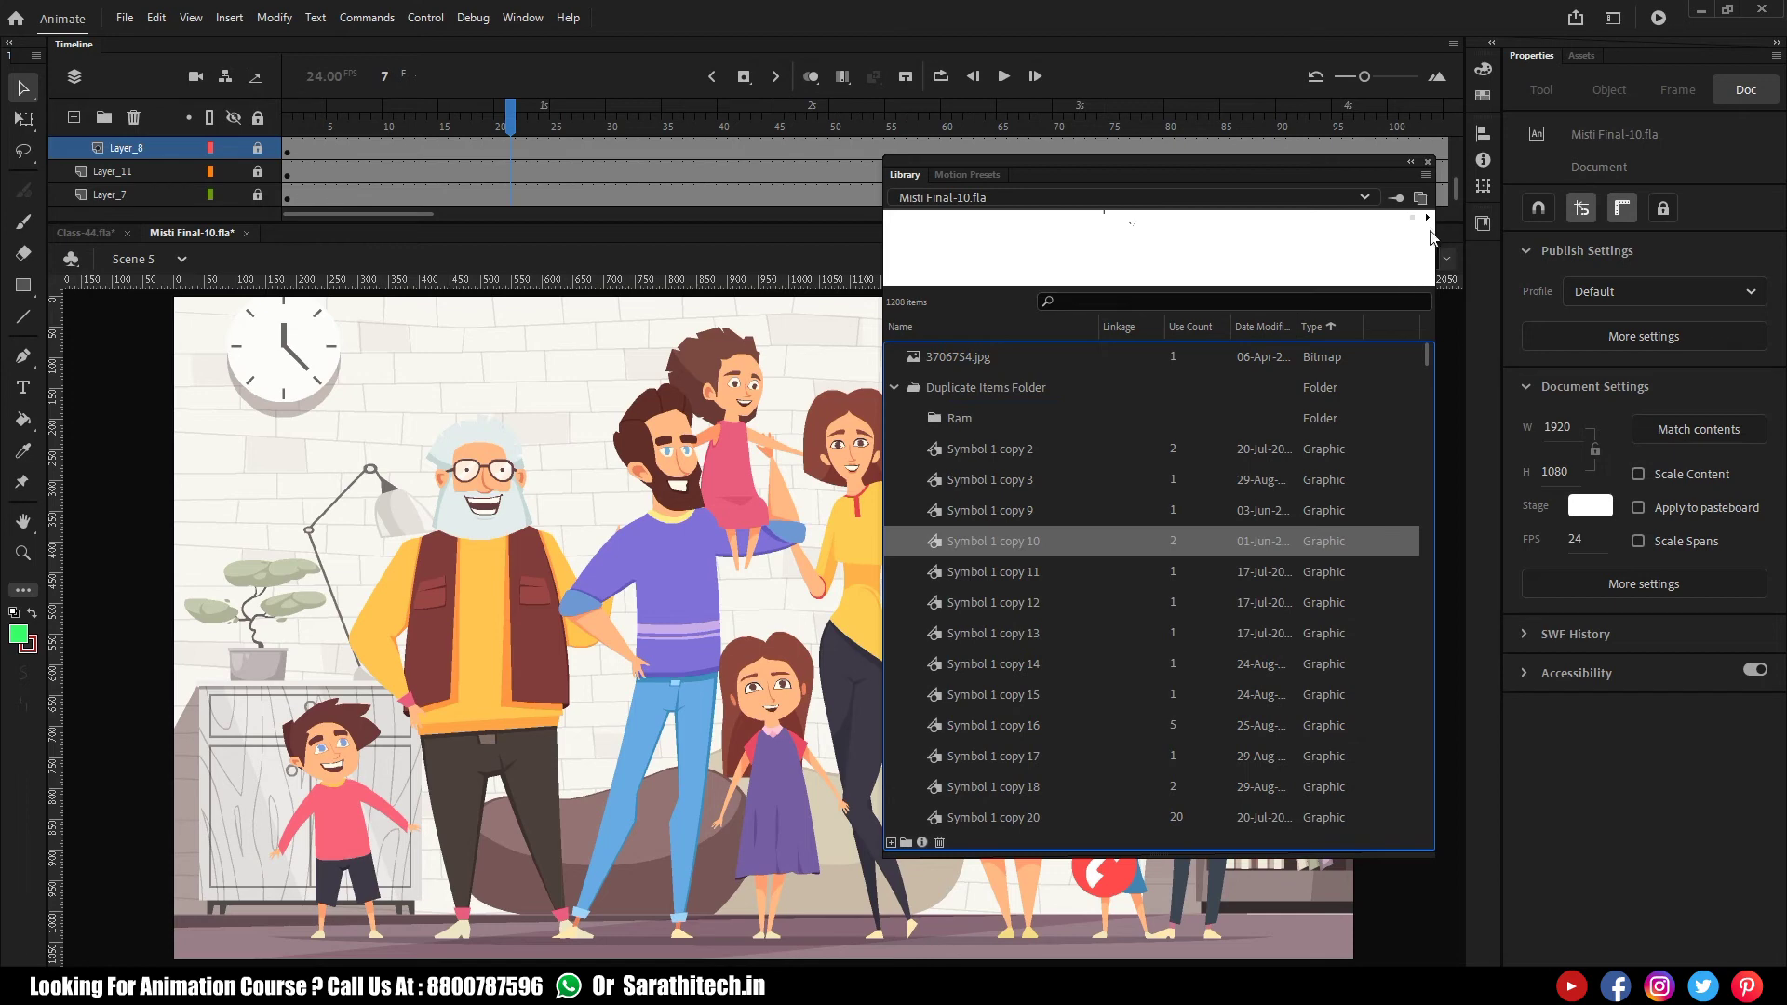
# Step: Move Symbol 1 copy 10 from the Duplicate Items Folder into the existing flash0.ai folder
pyautogui.click(1426, 175)
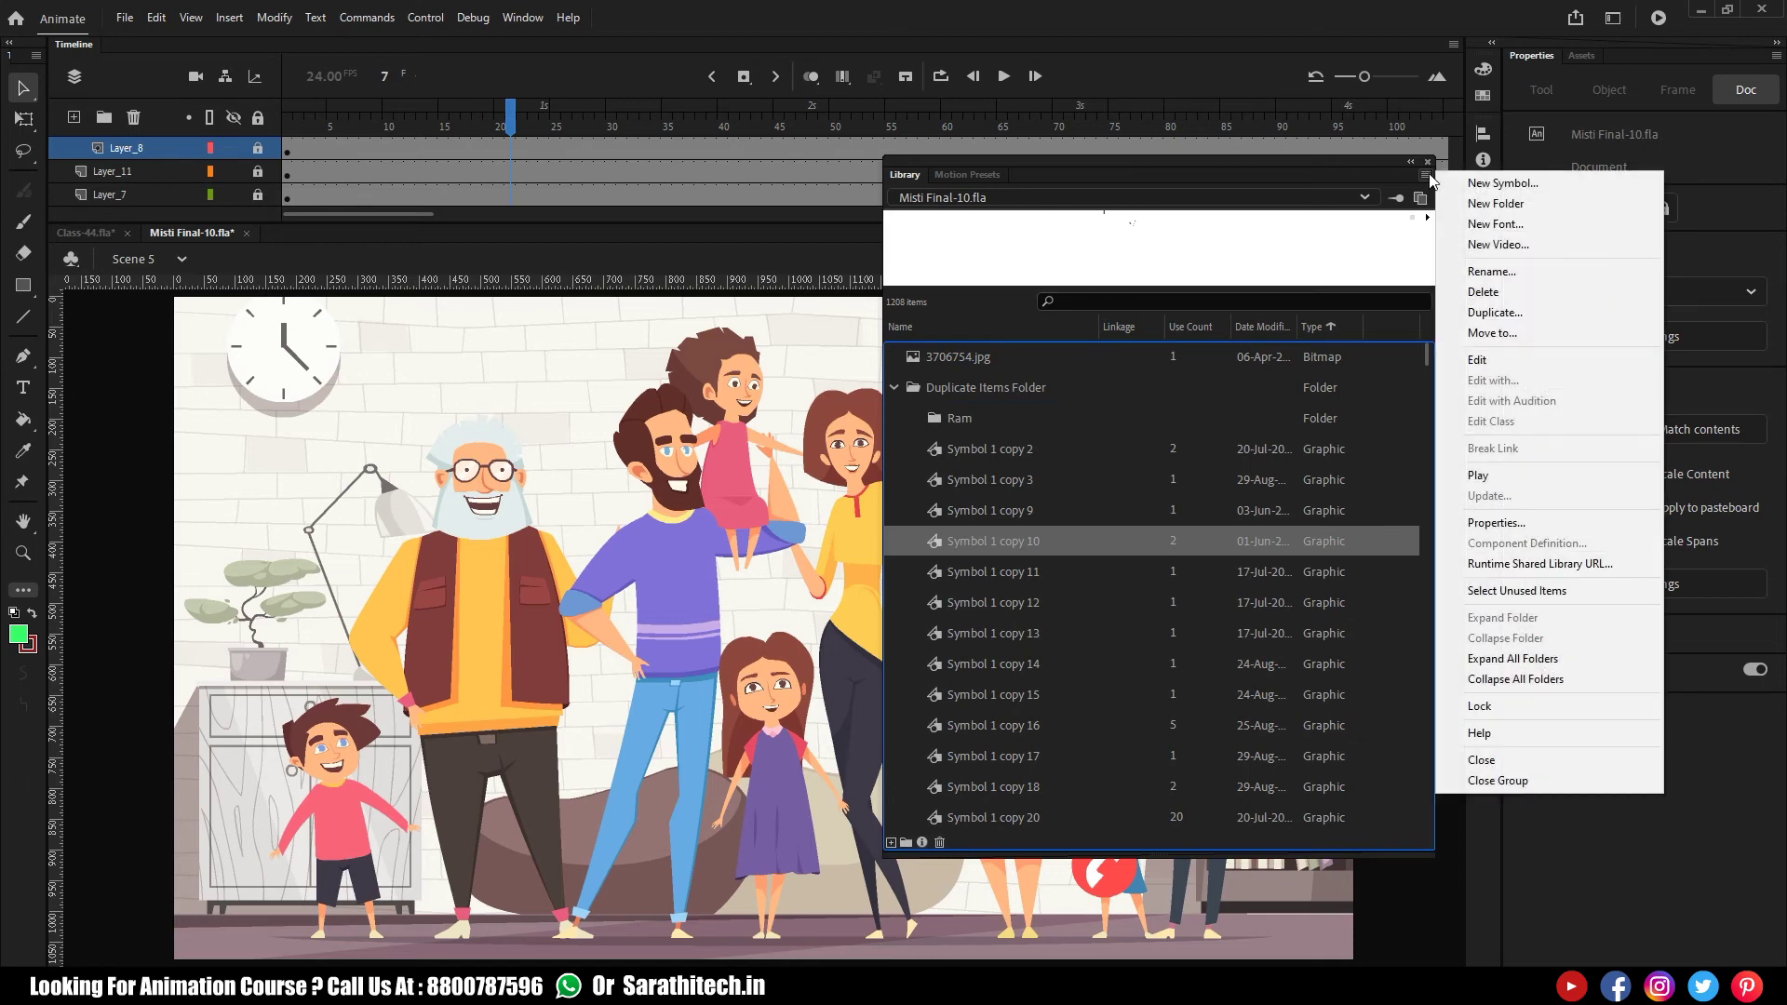
pyautogui.click(1494, 333)
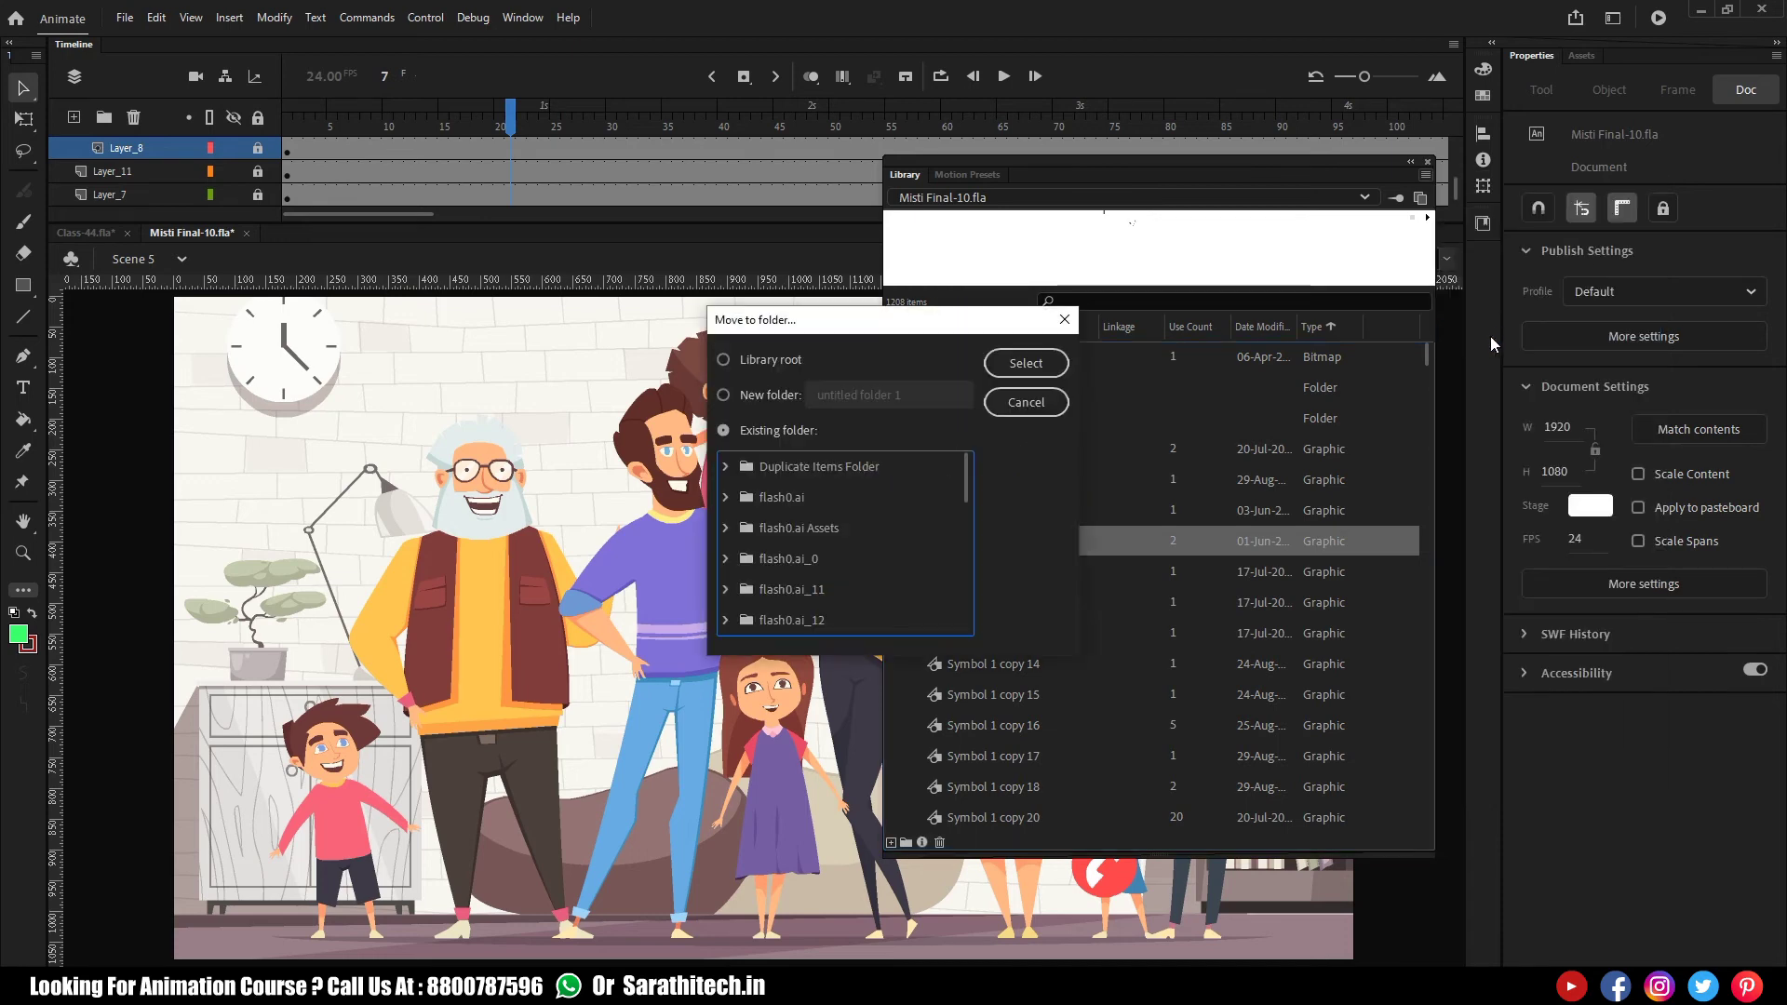
pyautogui.moveTo(850, 333); pyautogui.dragTo(552, 310)
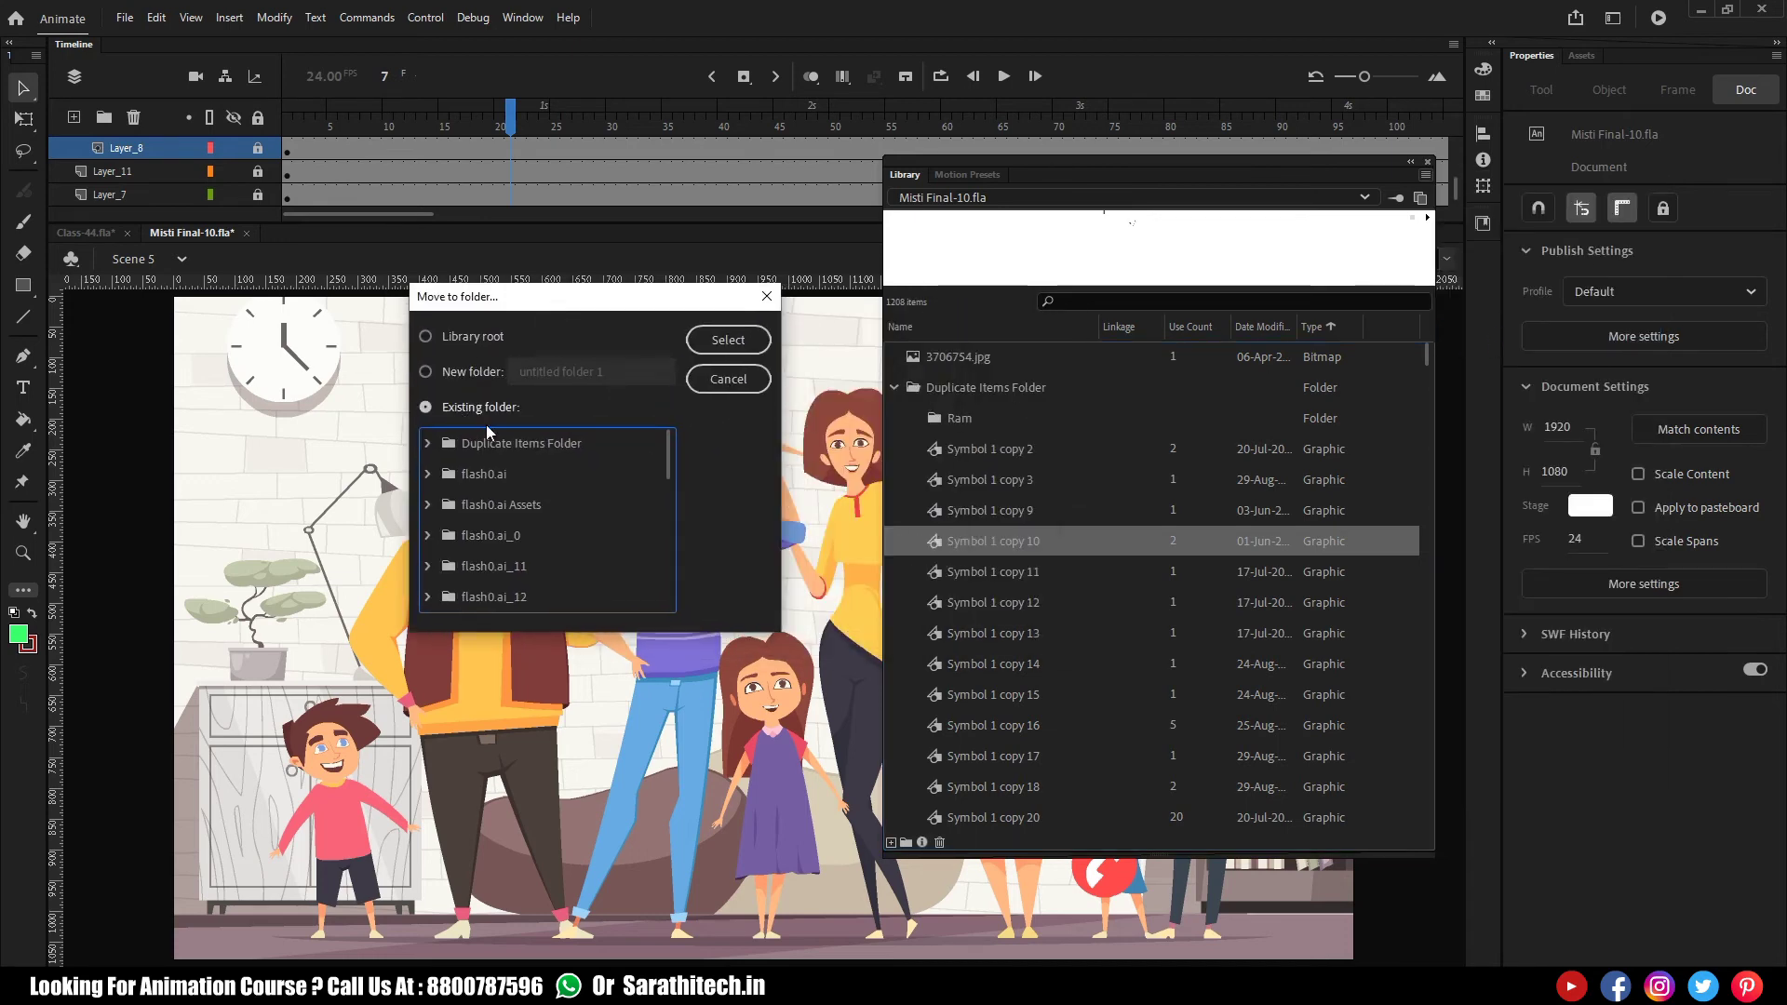
pyautogui.scroll(-3, 517, 518)
pyautogui.scroll(3, 516, 527)
pyautogui.click(488, 473)
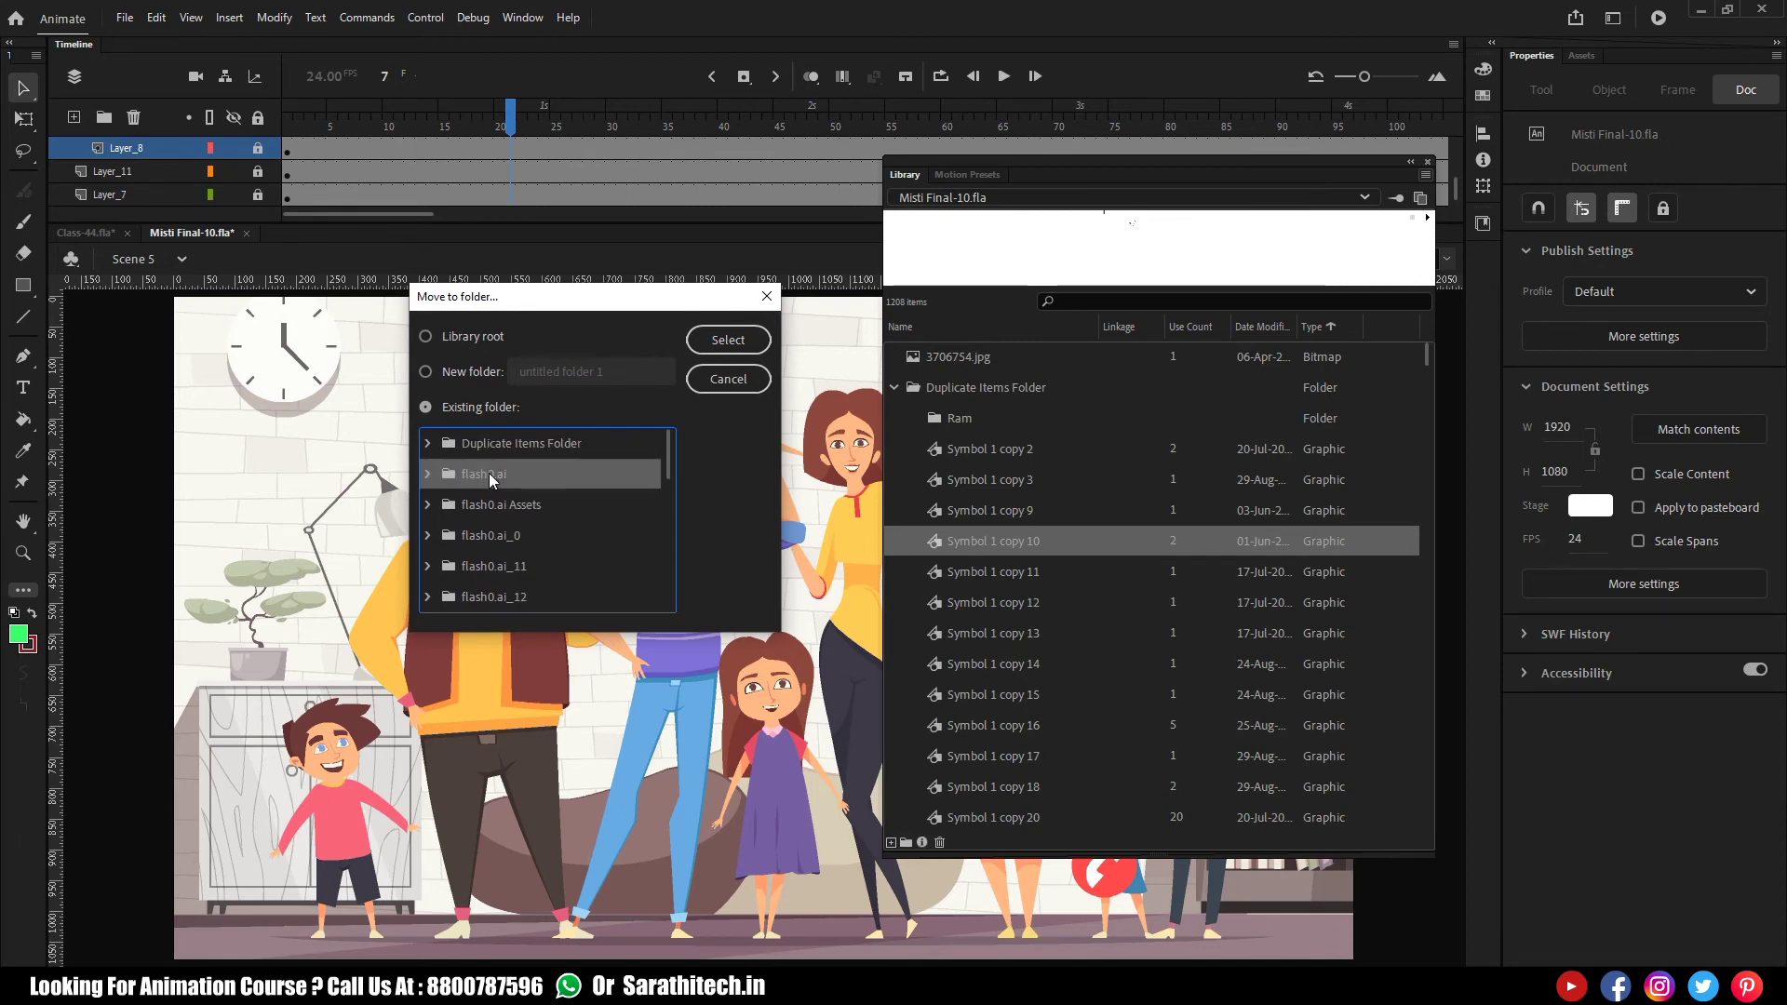
pyautogui.click(732, 339)
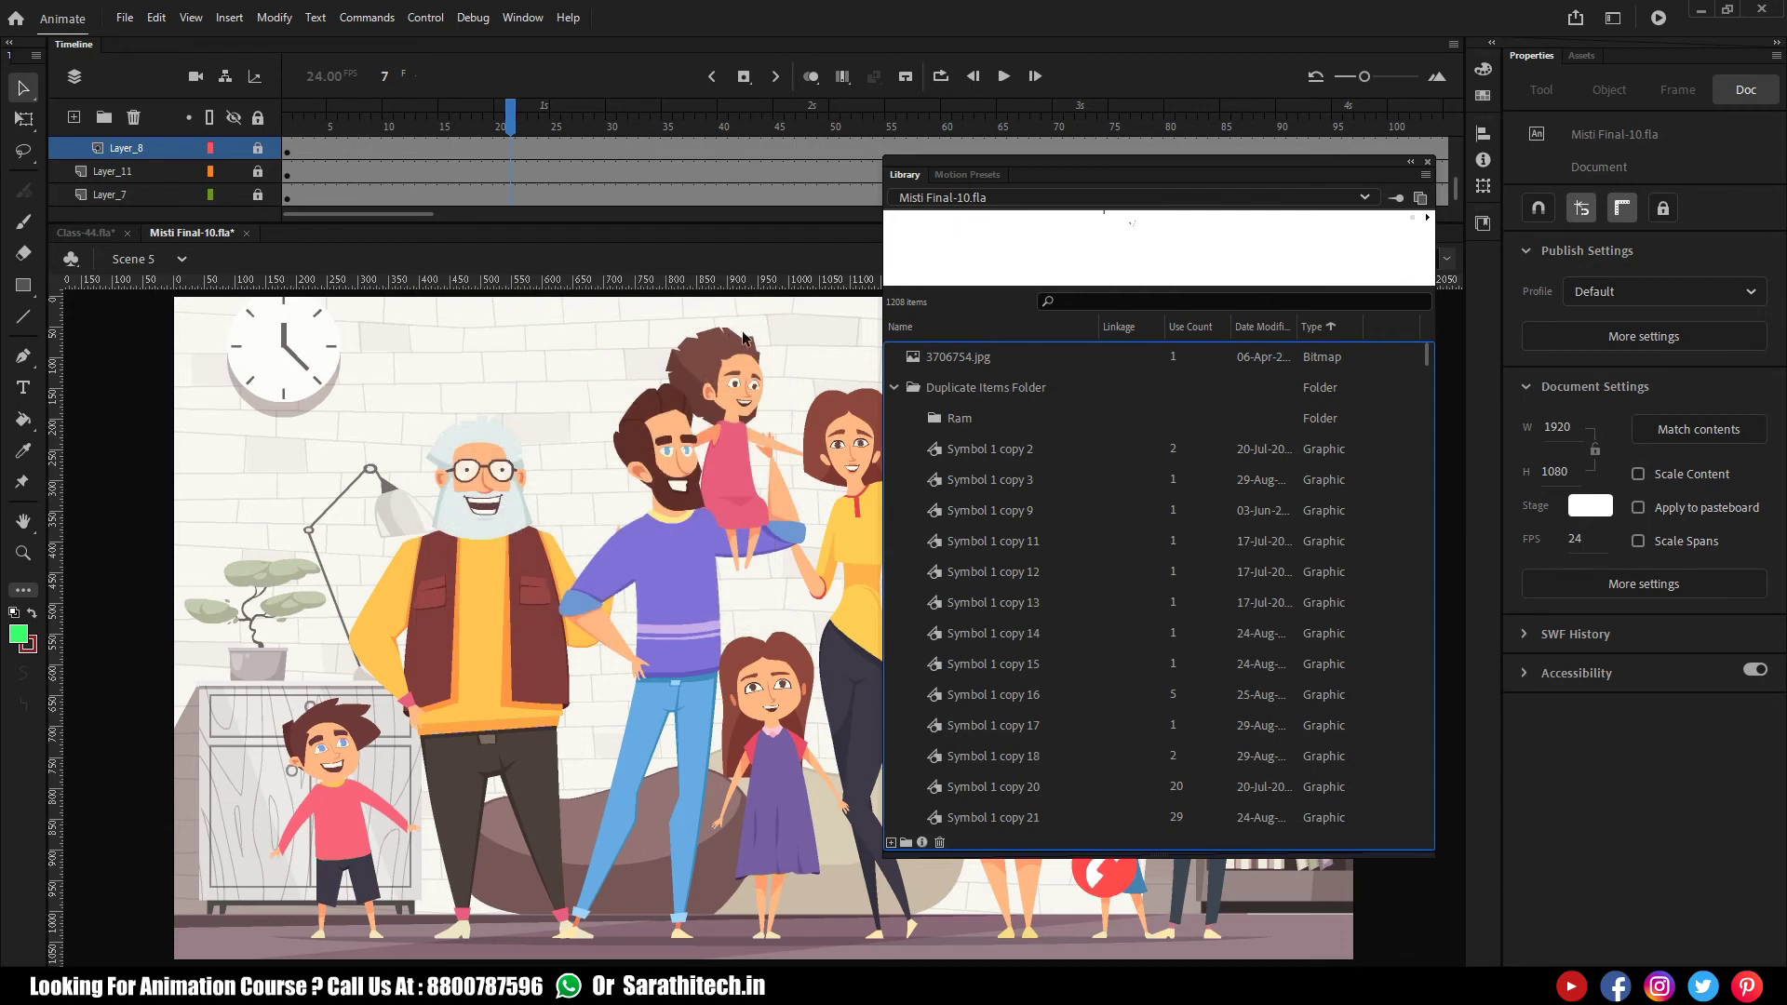
# Step: Preview Symbol 1 copy 3 and check which library commands are available for it
pyautogui.click(1426, 175)
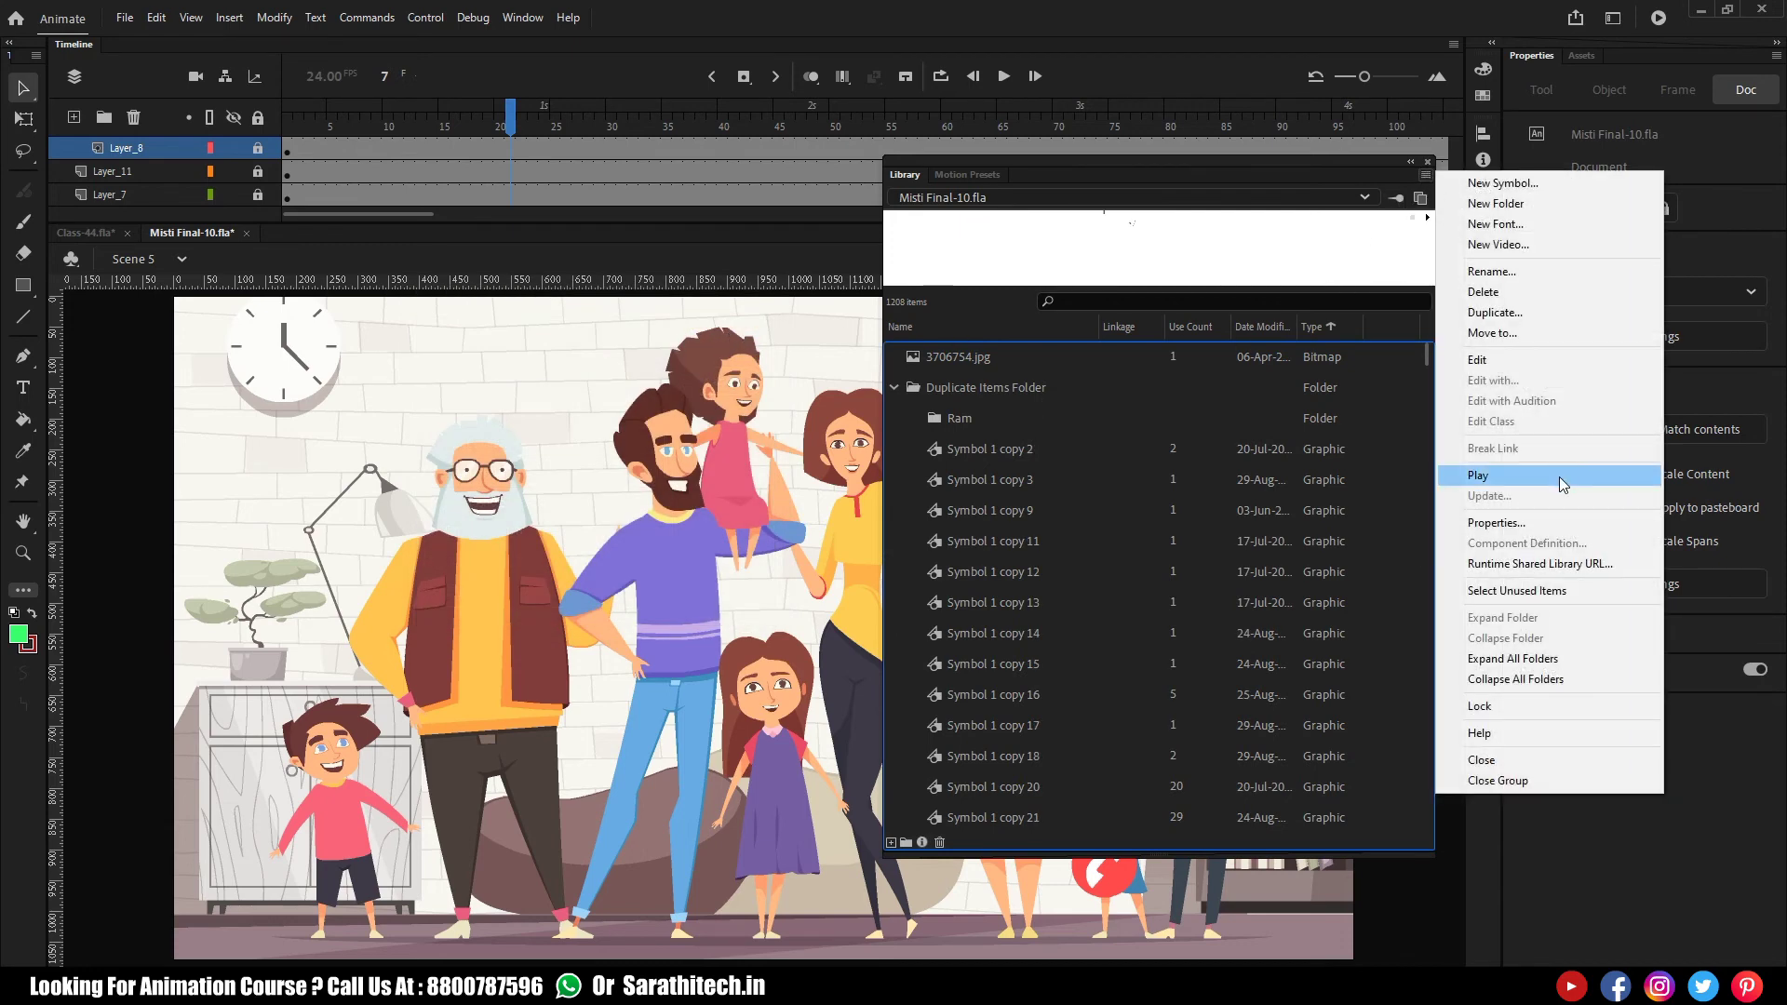
pyautogui.click(901, 486)
pyautogui.click(979, 484)
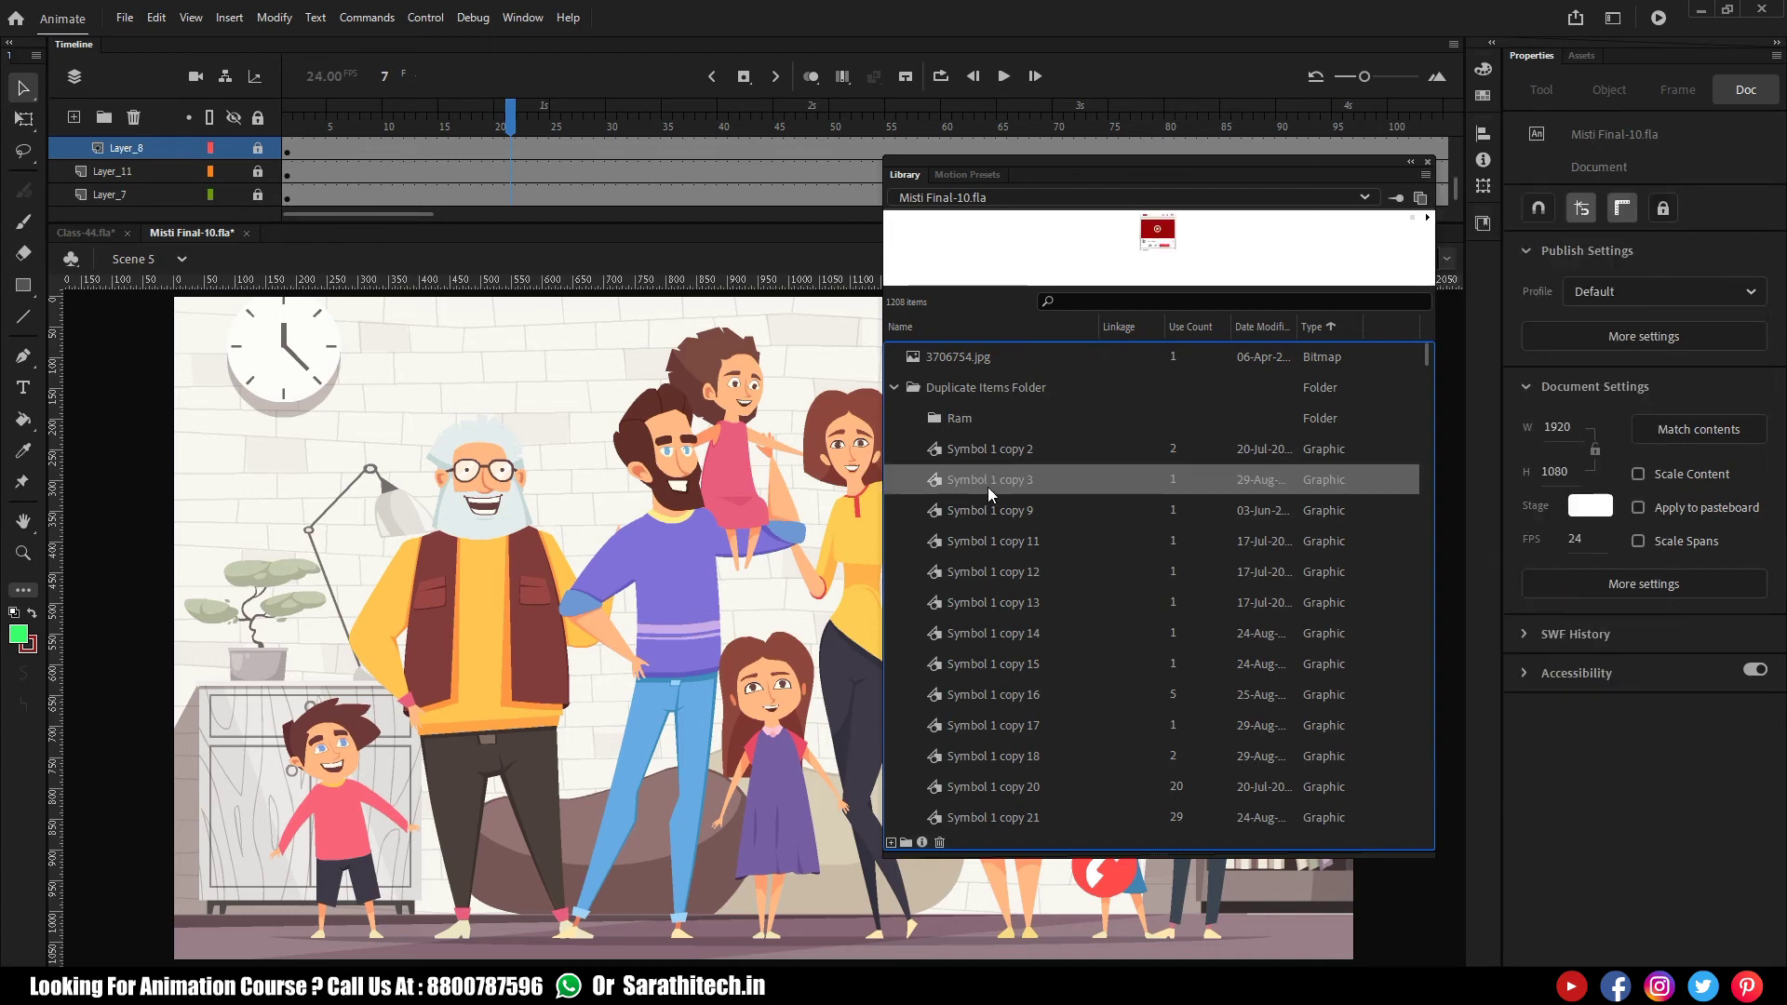
pyautogui.click(1426, 175)
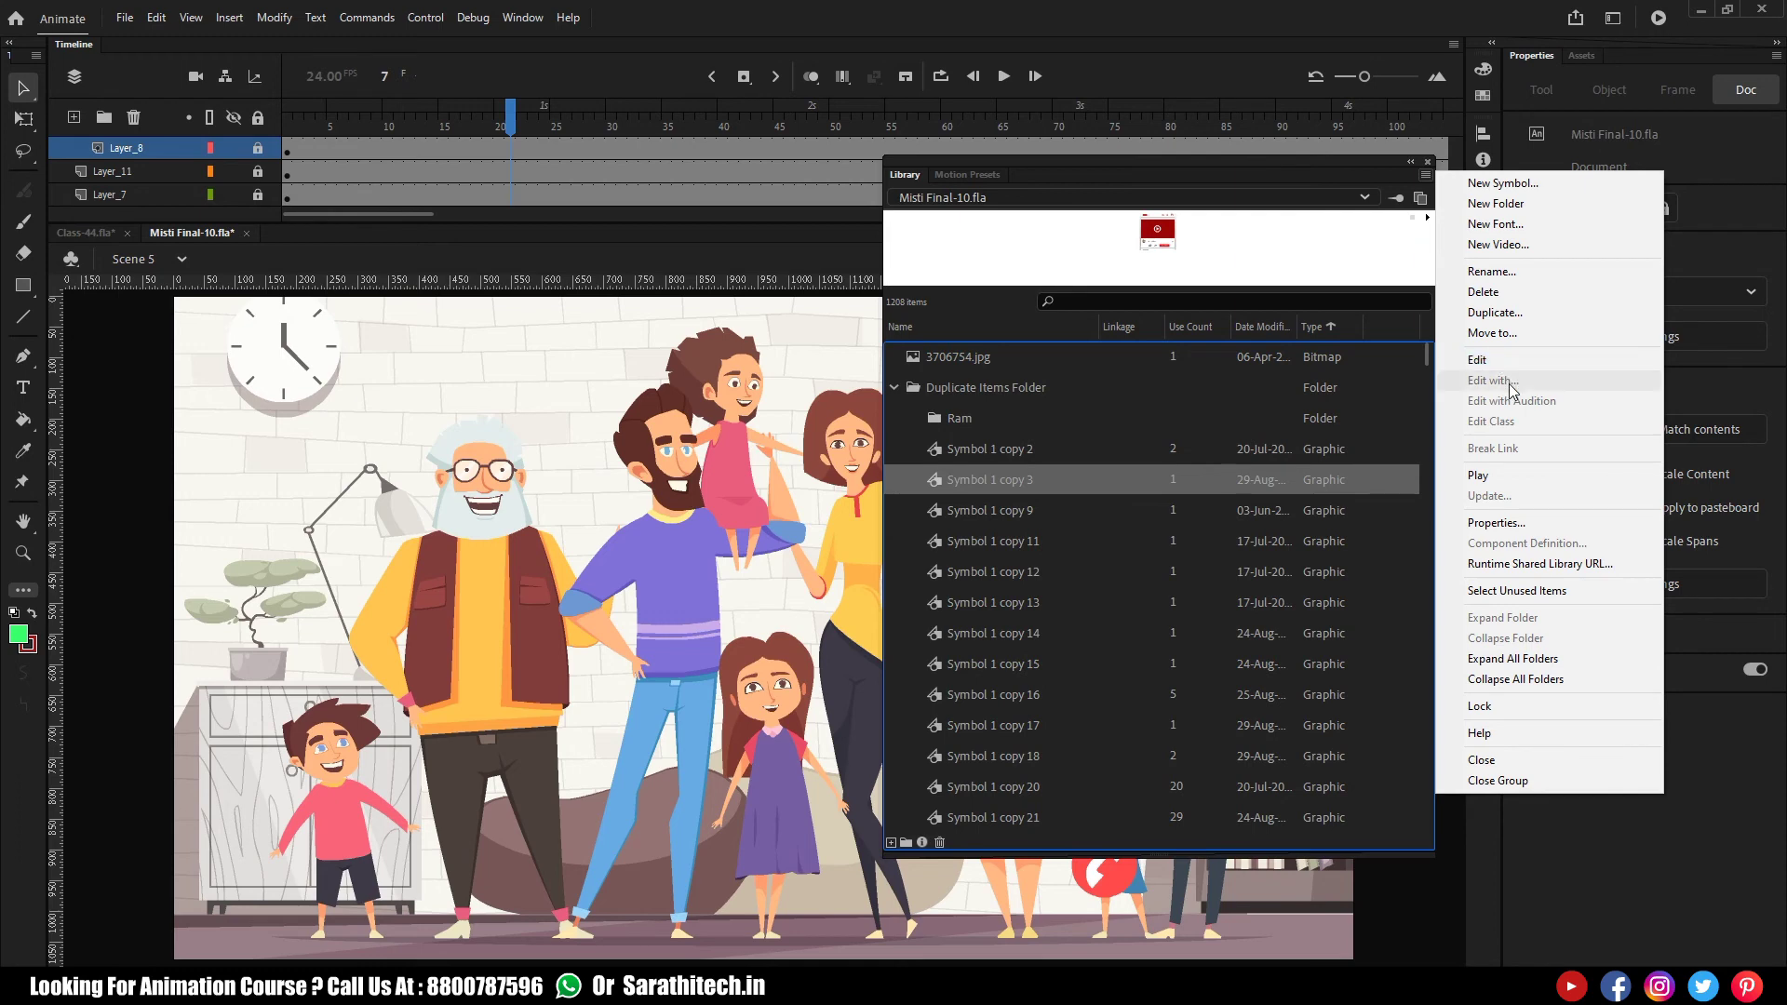
pyautogui.click(1315, 538)
# Step: Update Pop sound effect.mp3 from its source file and open its sound properties
pyautogui.moveTo(1425, 357); pyautogui.dragTo(1458, 836)
pyautogui.click(1318, 670)
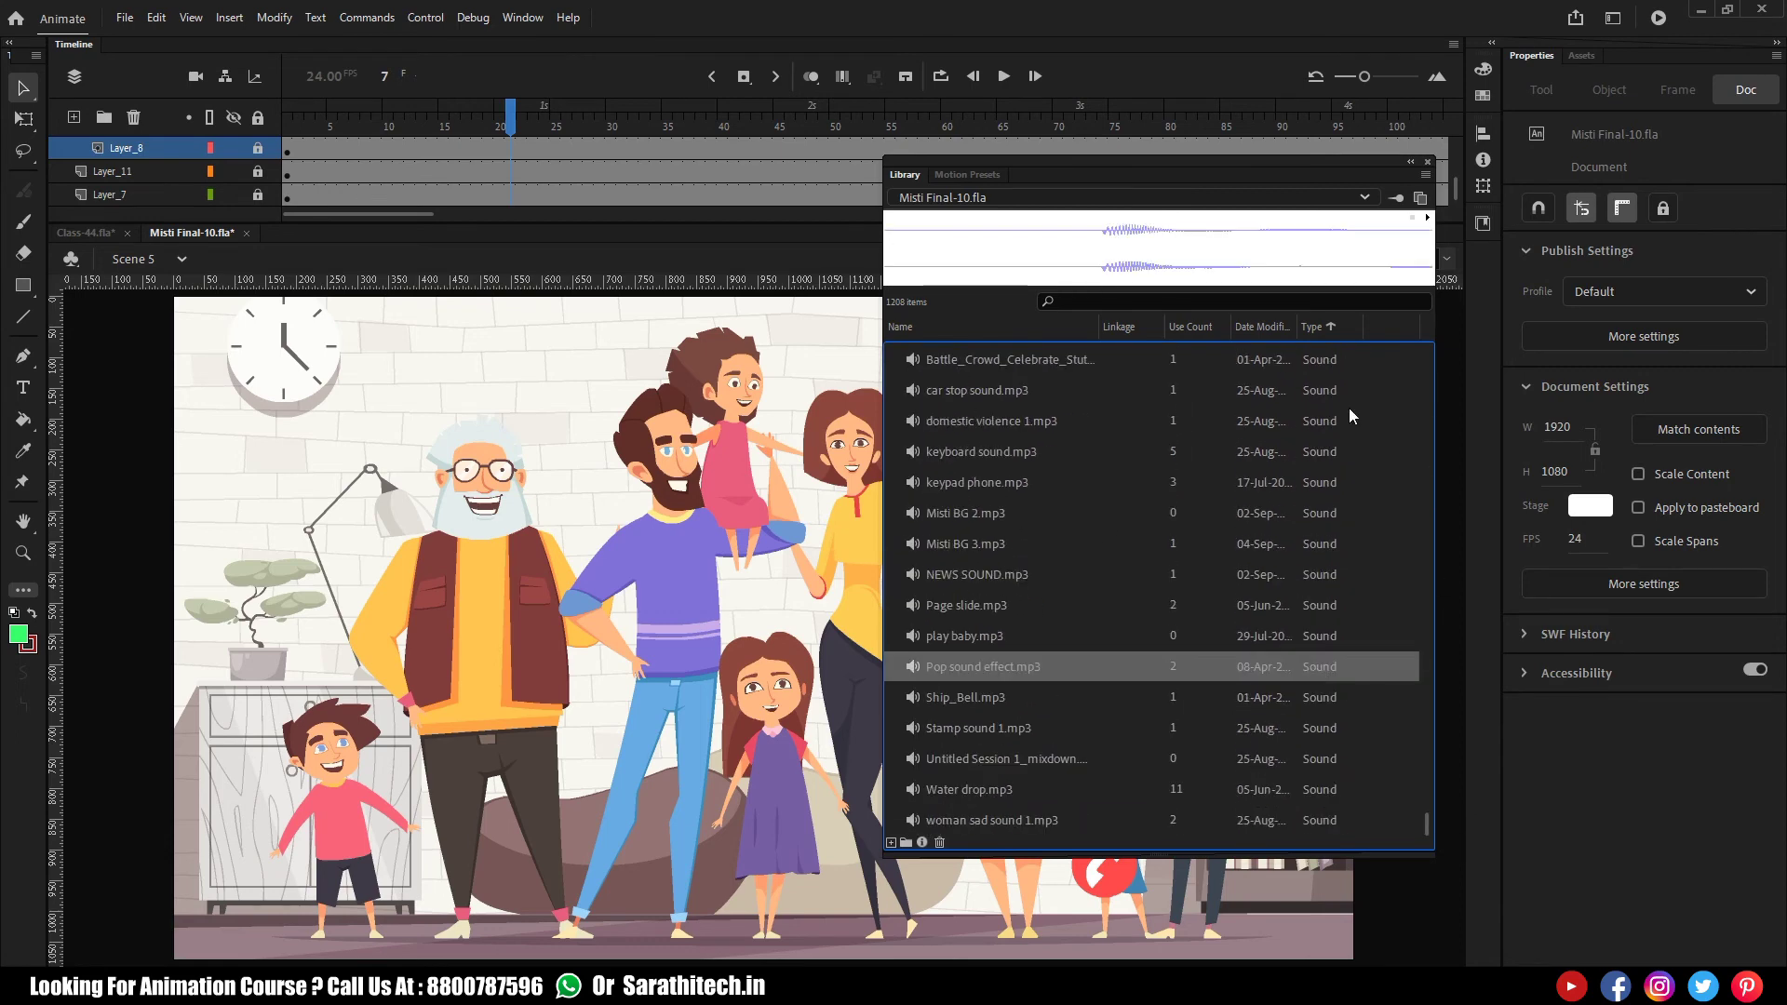
pyautogui.click(1425, 176)
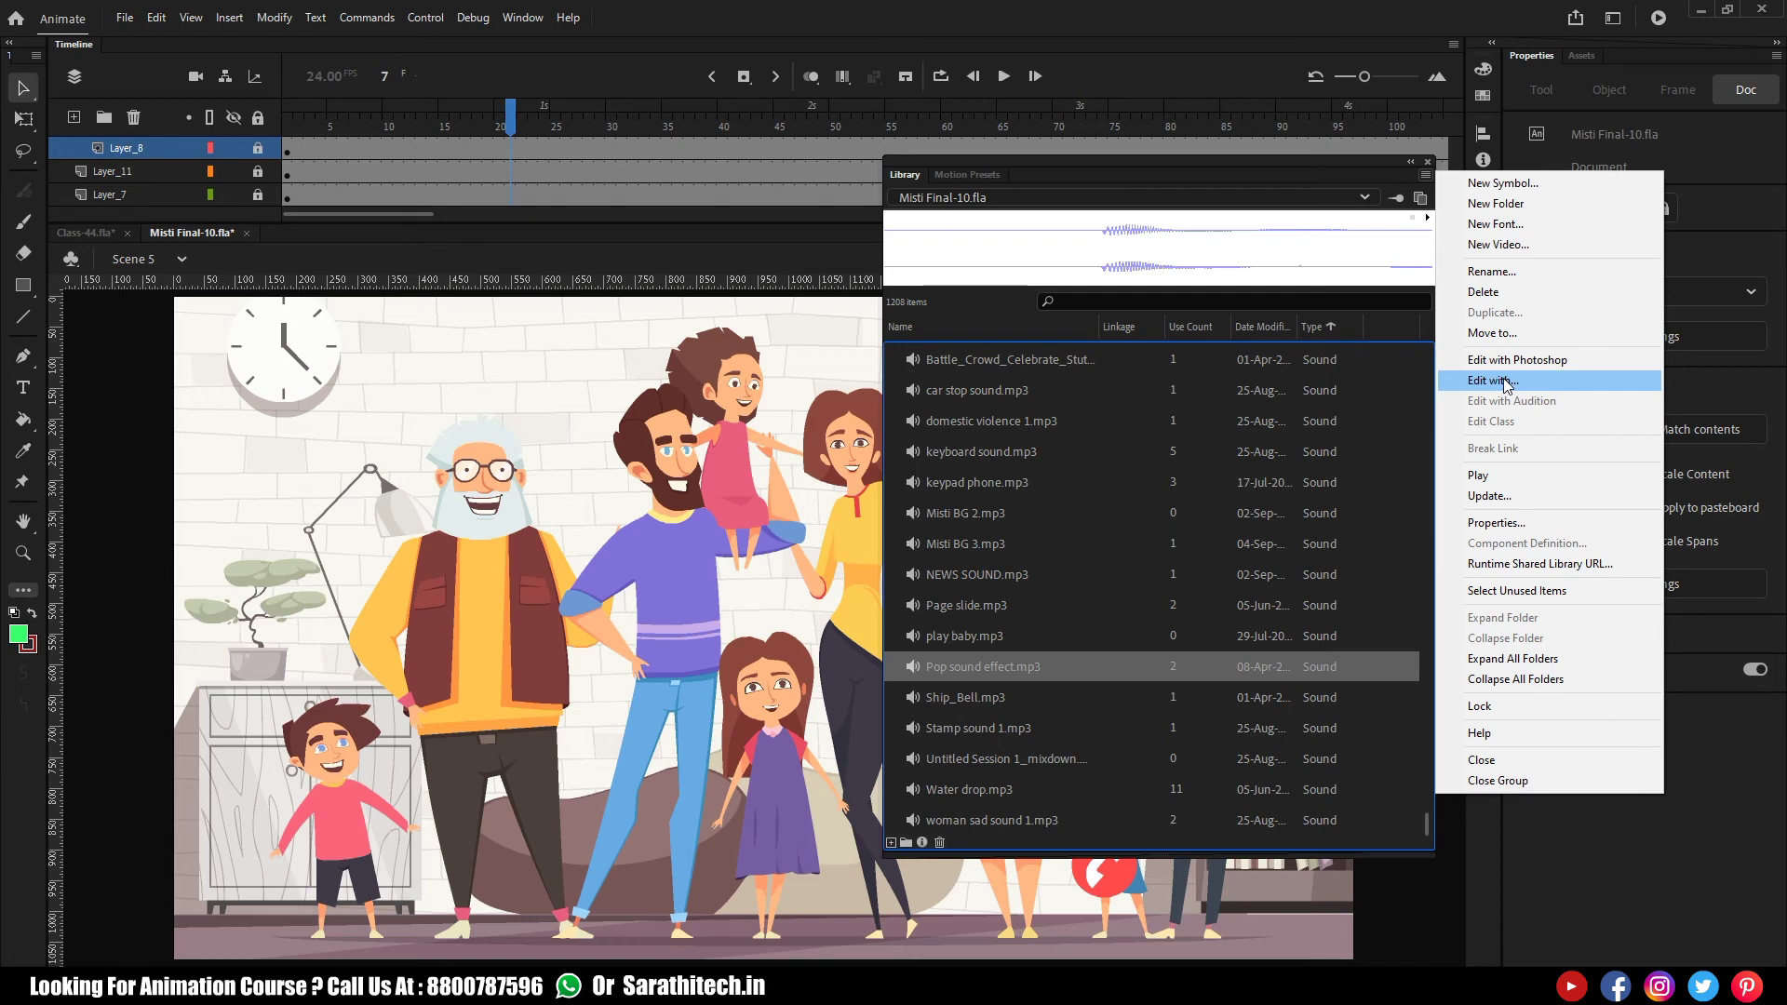
pyautogui.click(1496, 496)
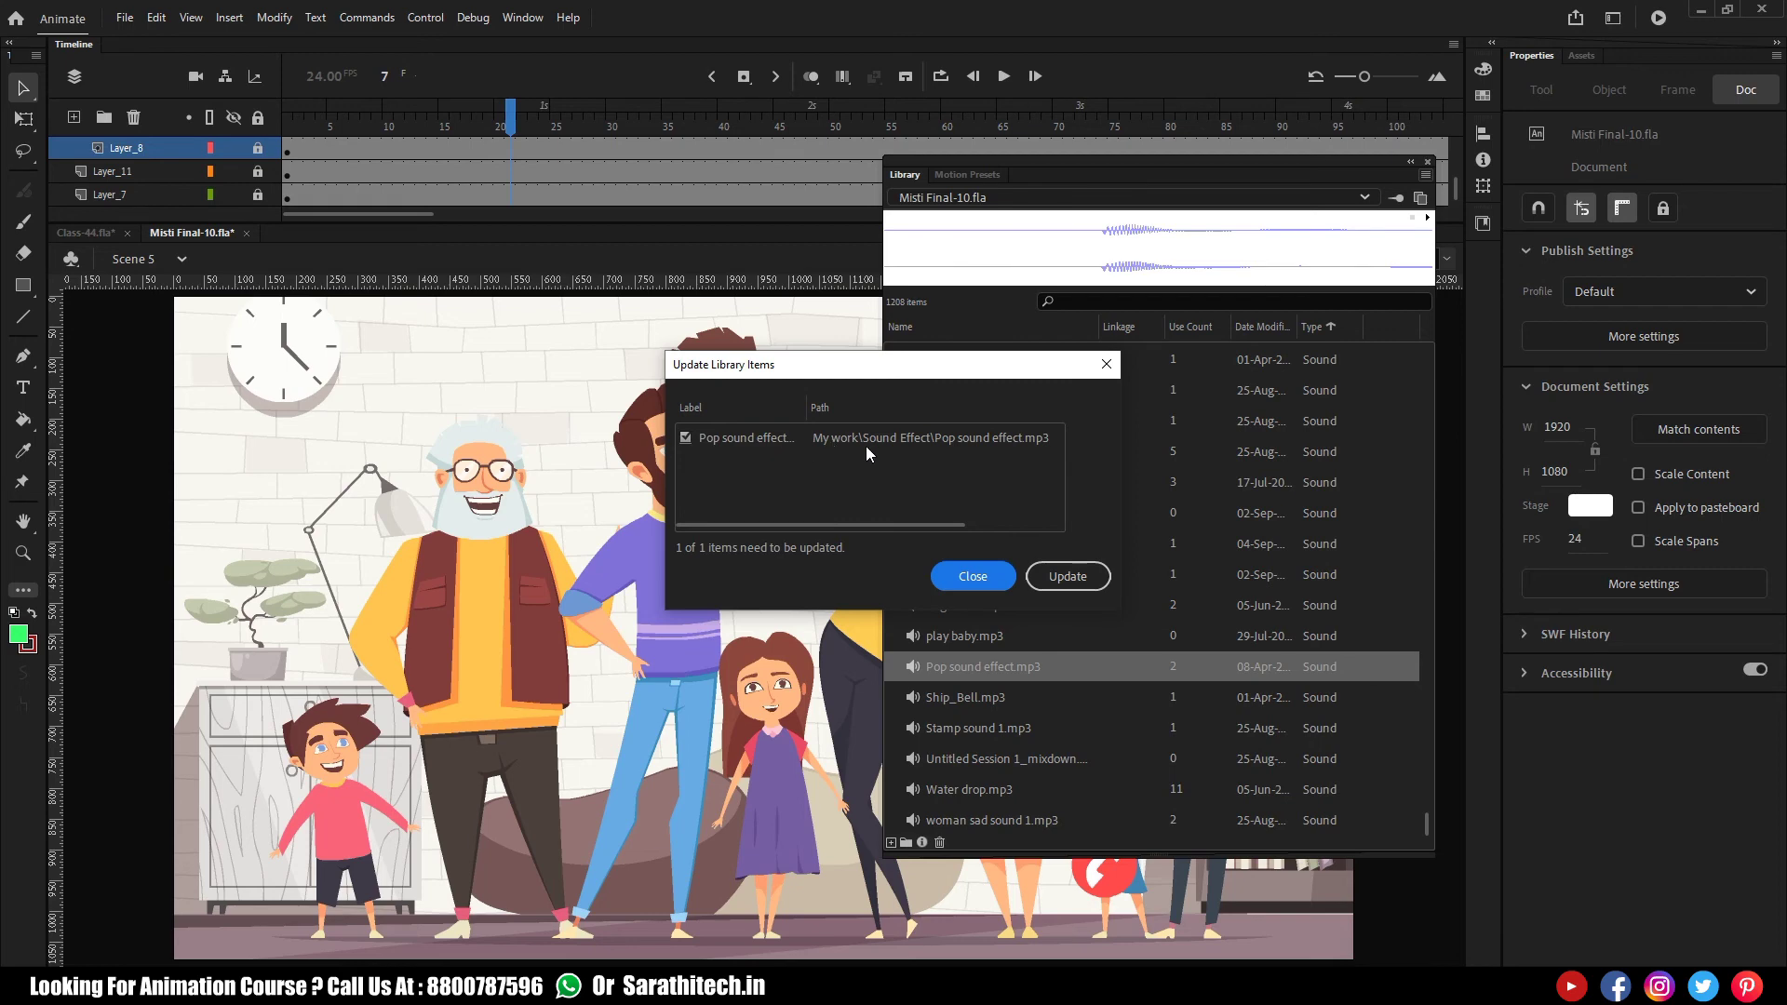
pyautogui.click(1067, 579)
pyautogui.click(973, 578)
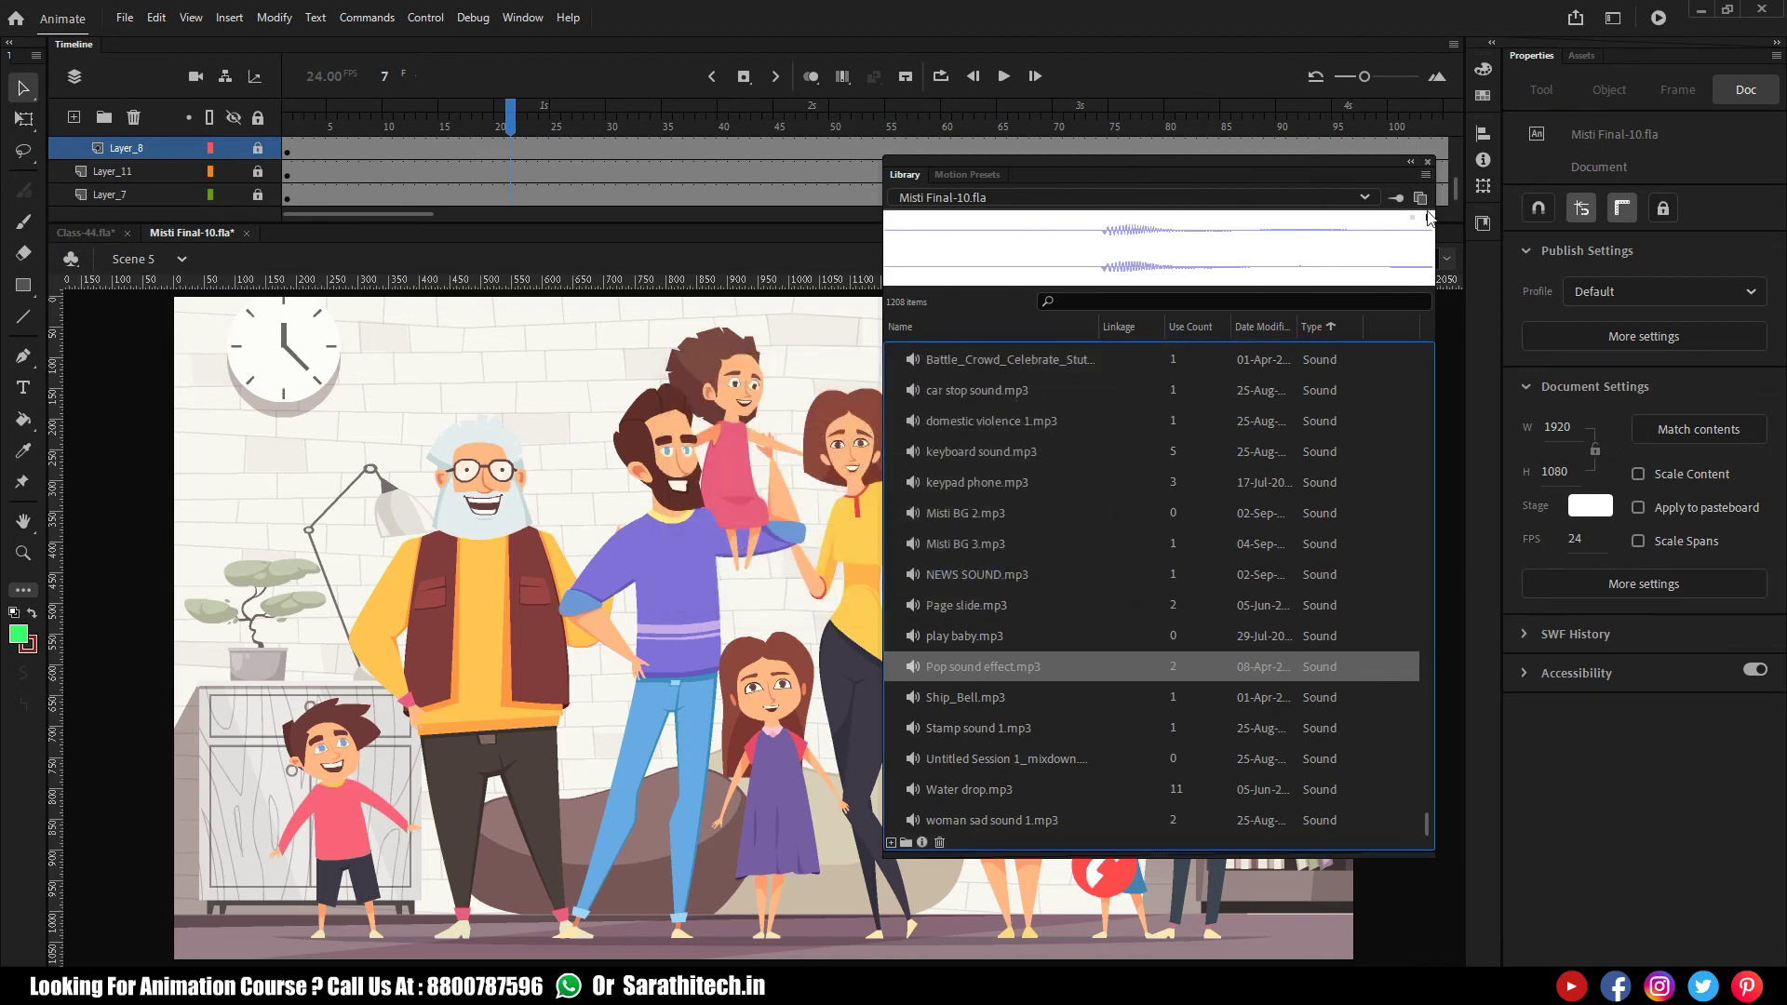
pyautogui.click(1426, 175)
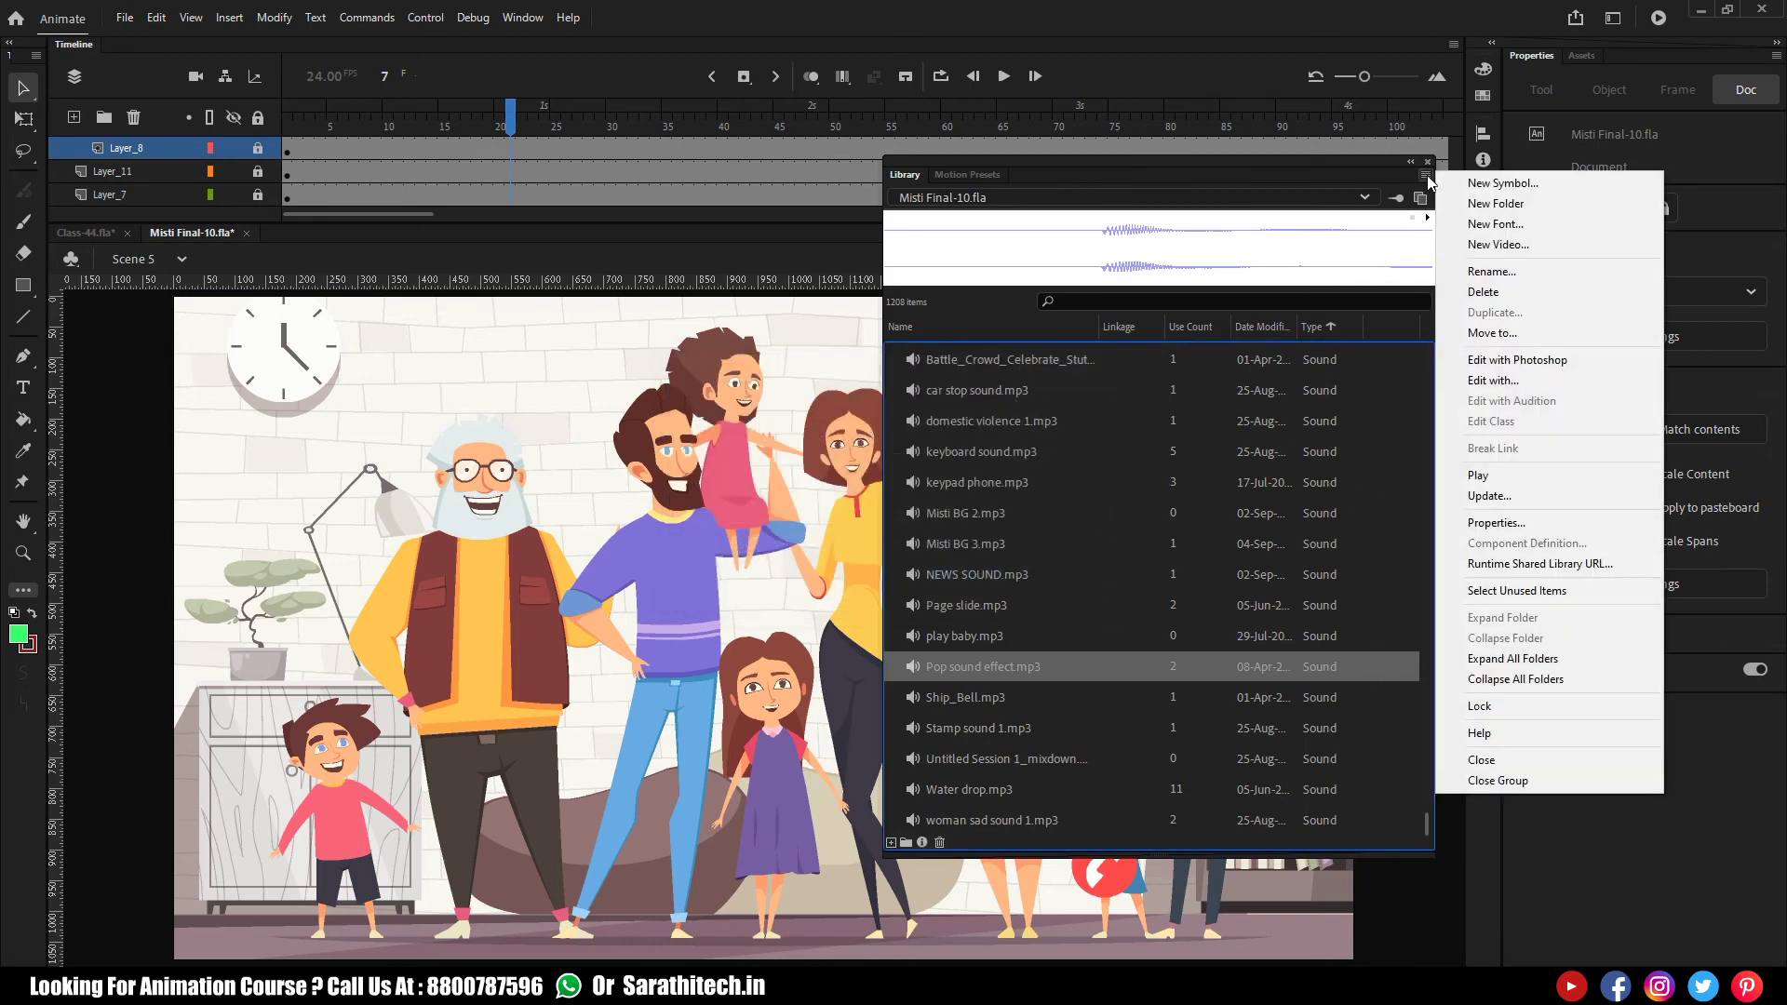
pyautogui.click(1496, 523)
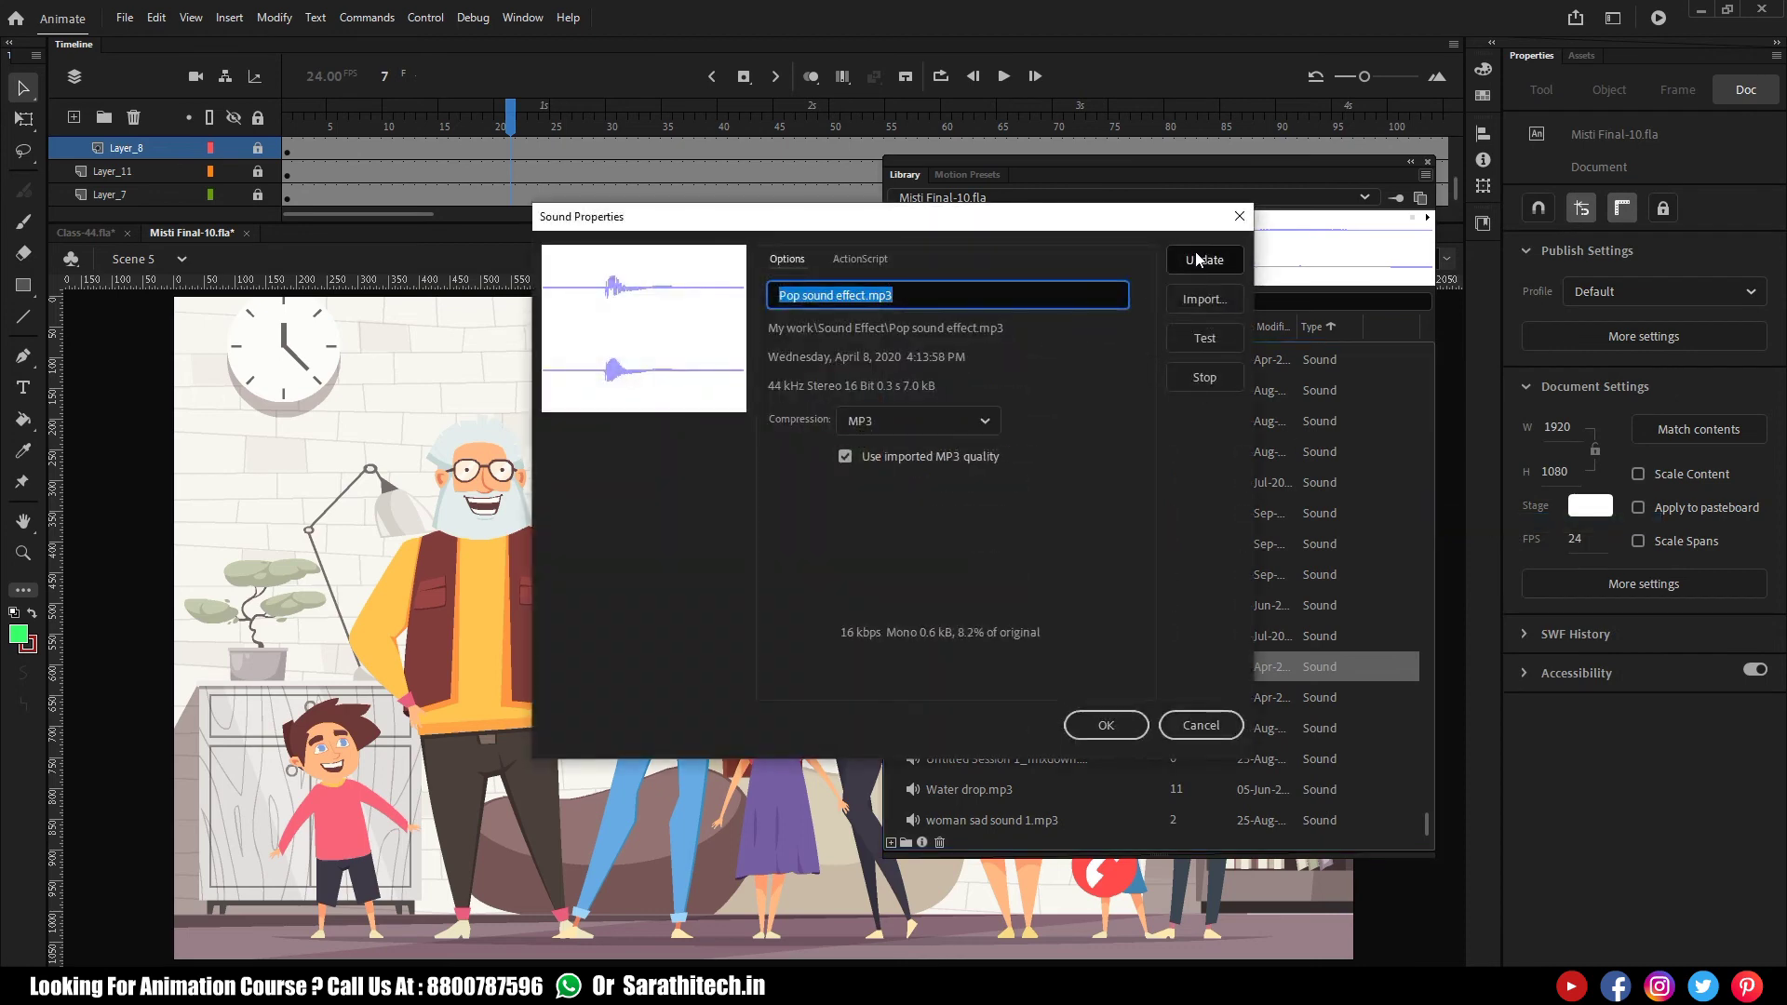
# Step: Select all unused library items, review the selection among the sounds and delete them
pyautogui.click(1425, 175)
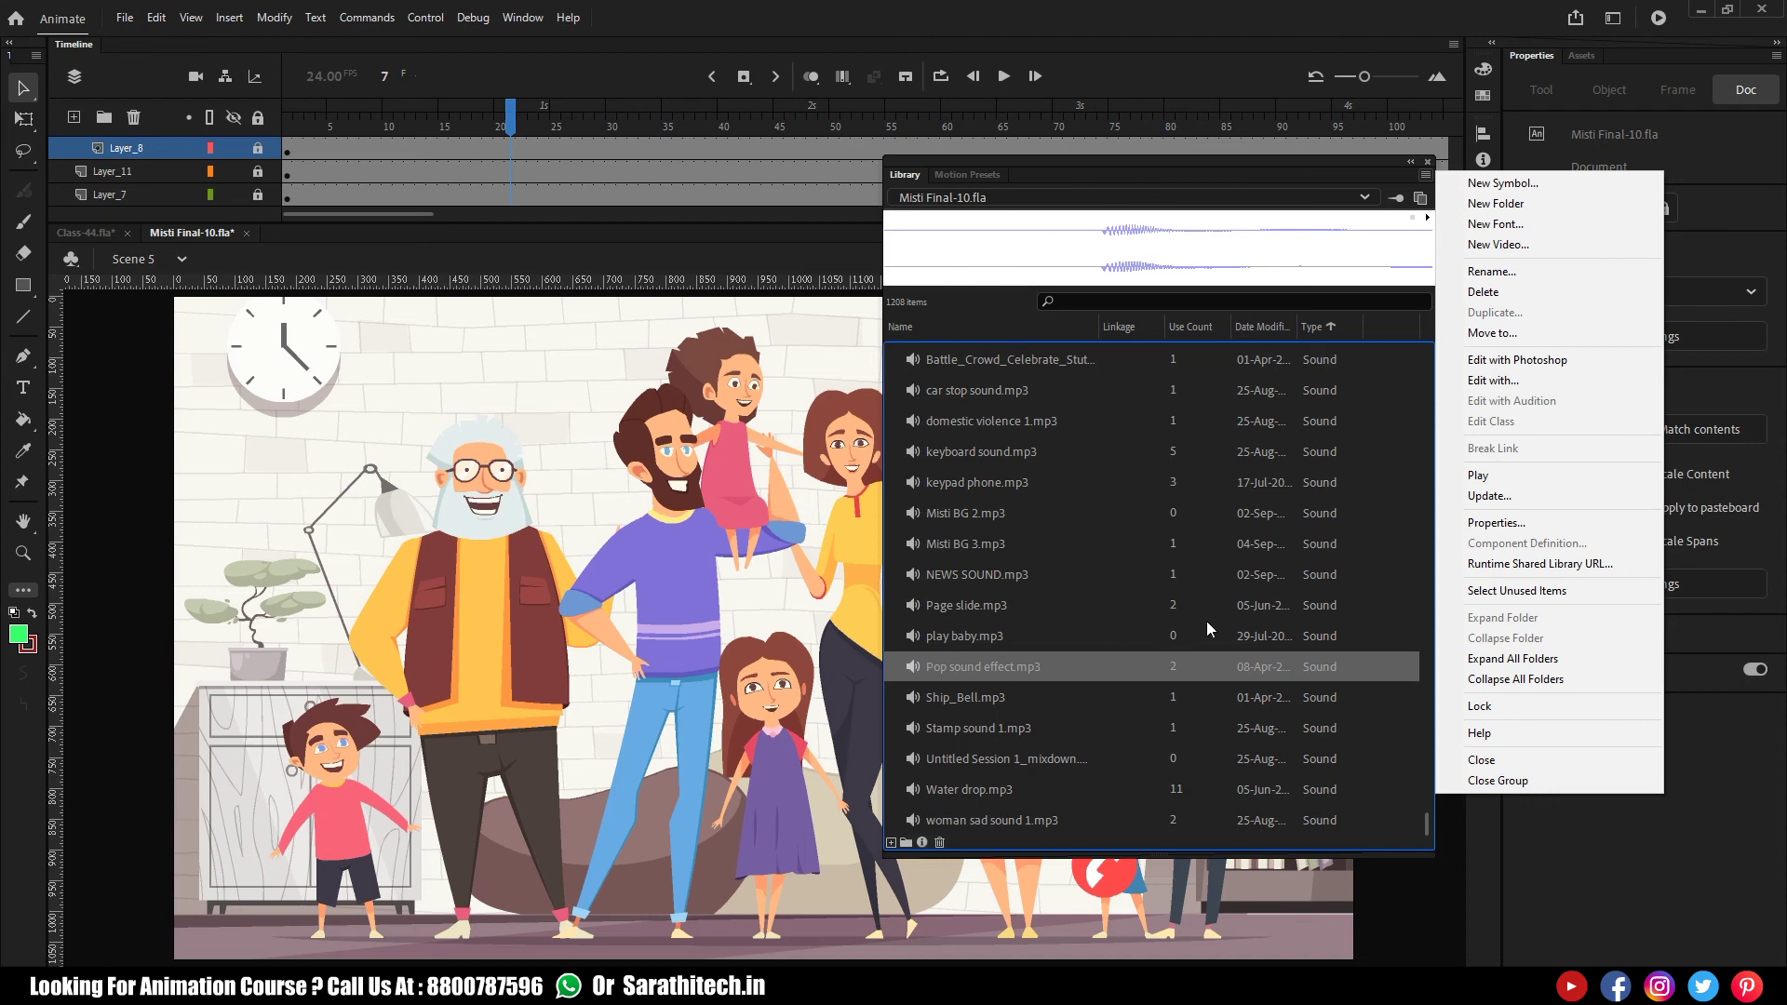
pyautogui.click(1550, 590)
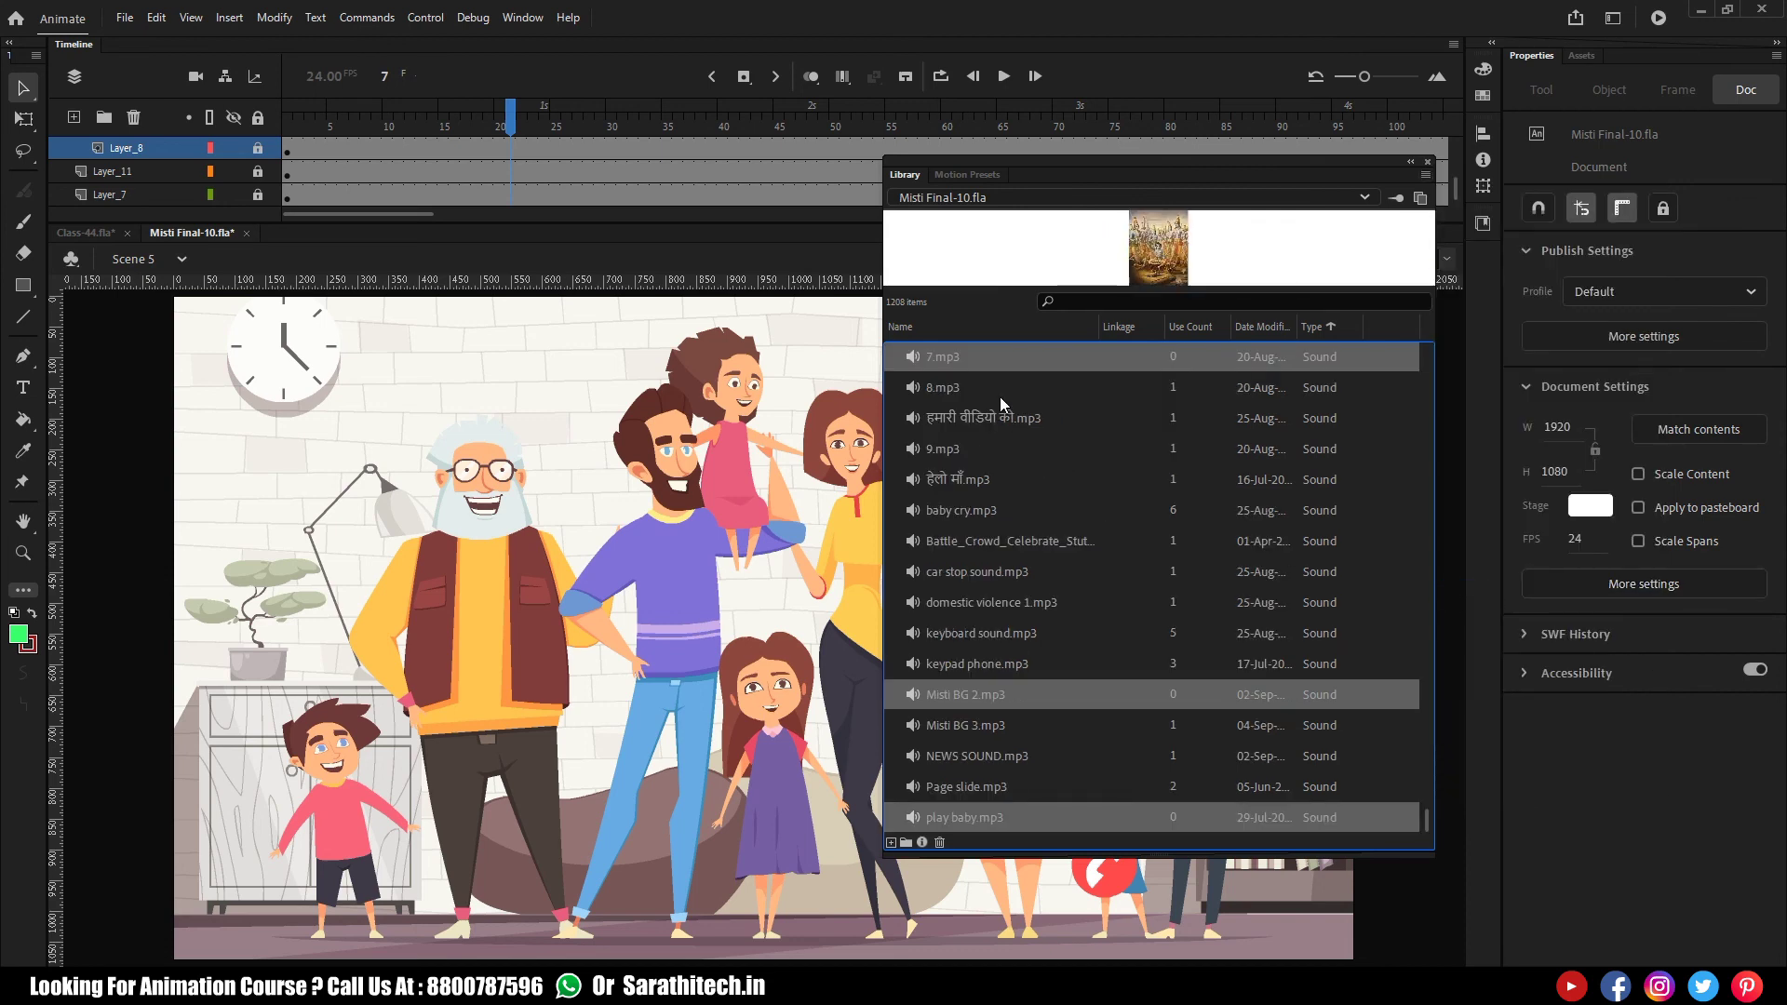
pyautogui.scroll(-3, 985, 384)
pyautogui.scroll(5, 1065, 512)
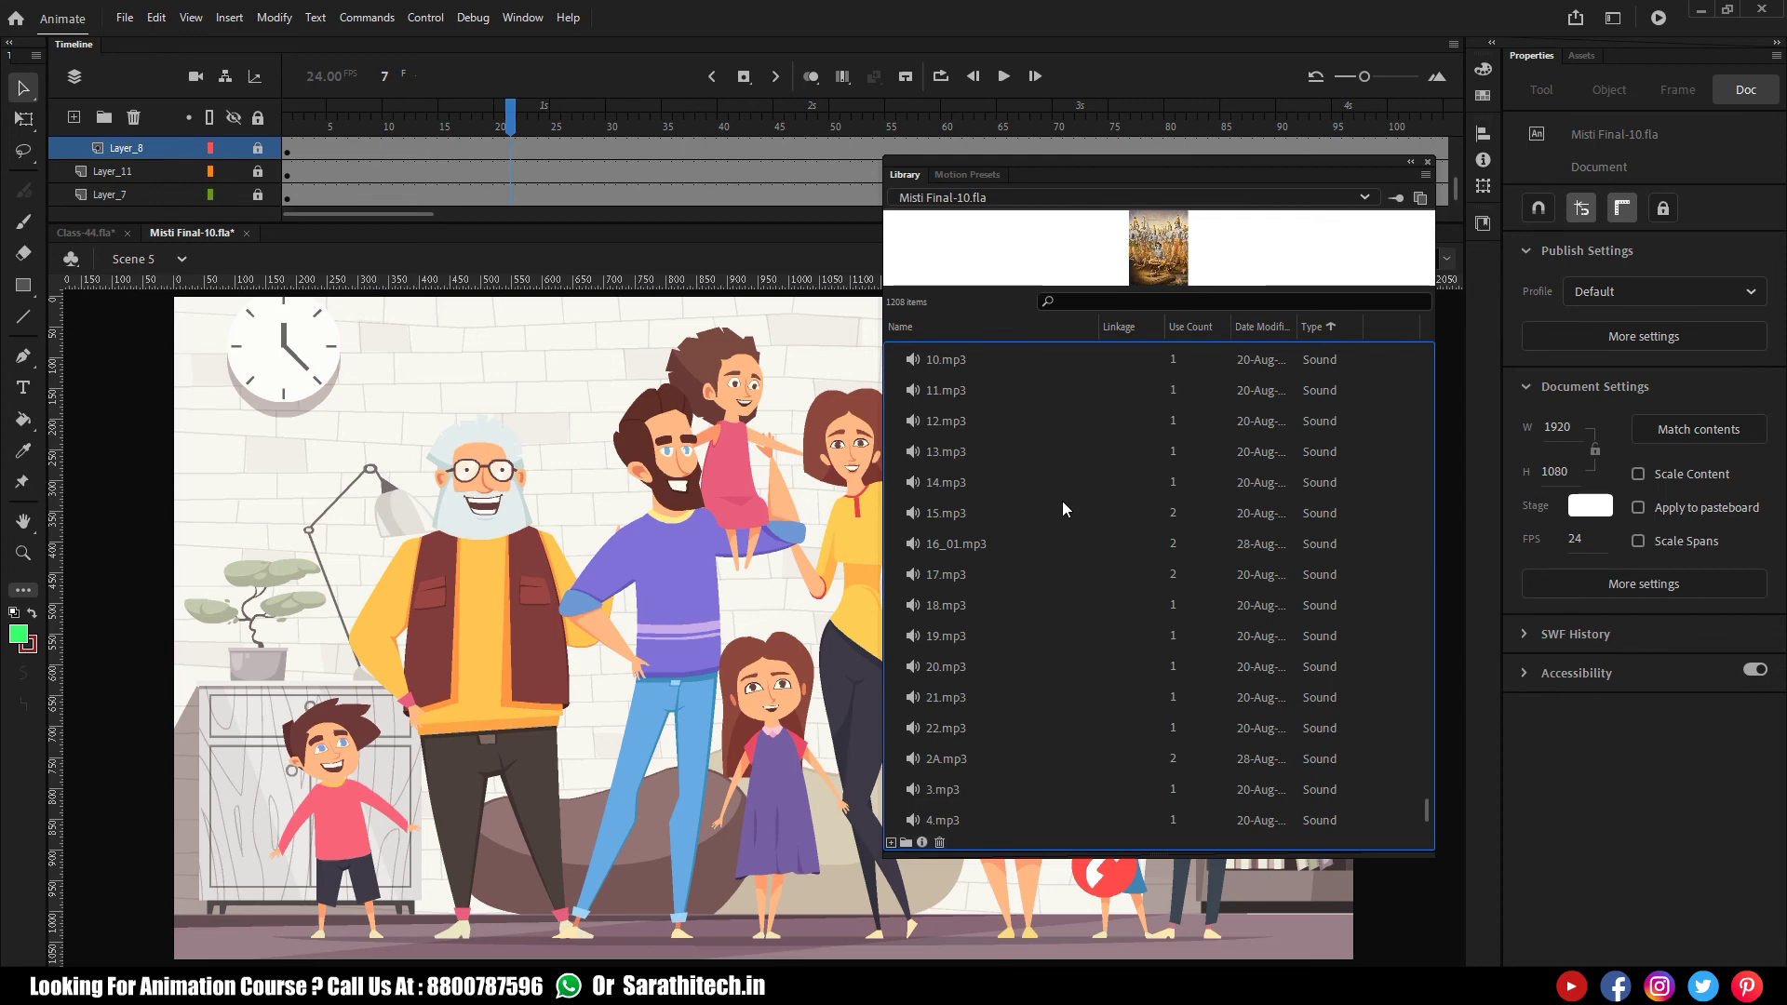
pyautogui.scroll(-5, 1239, 561)
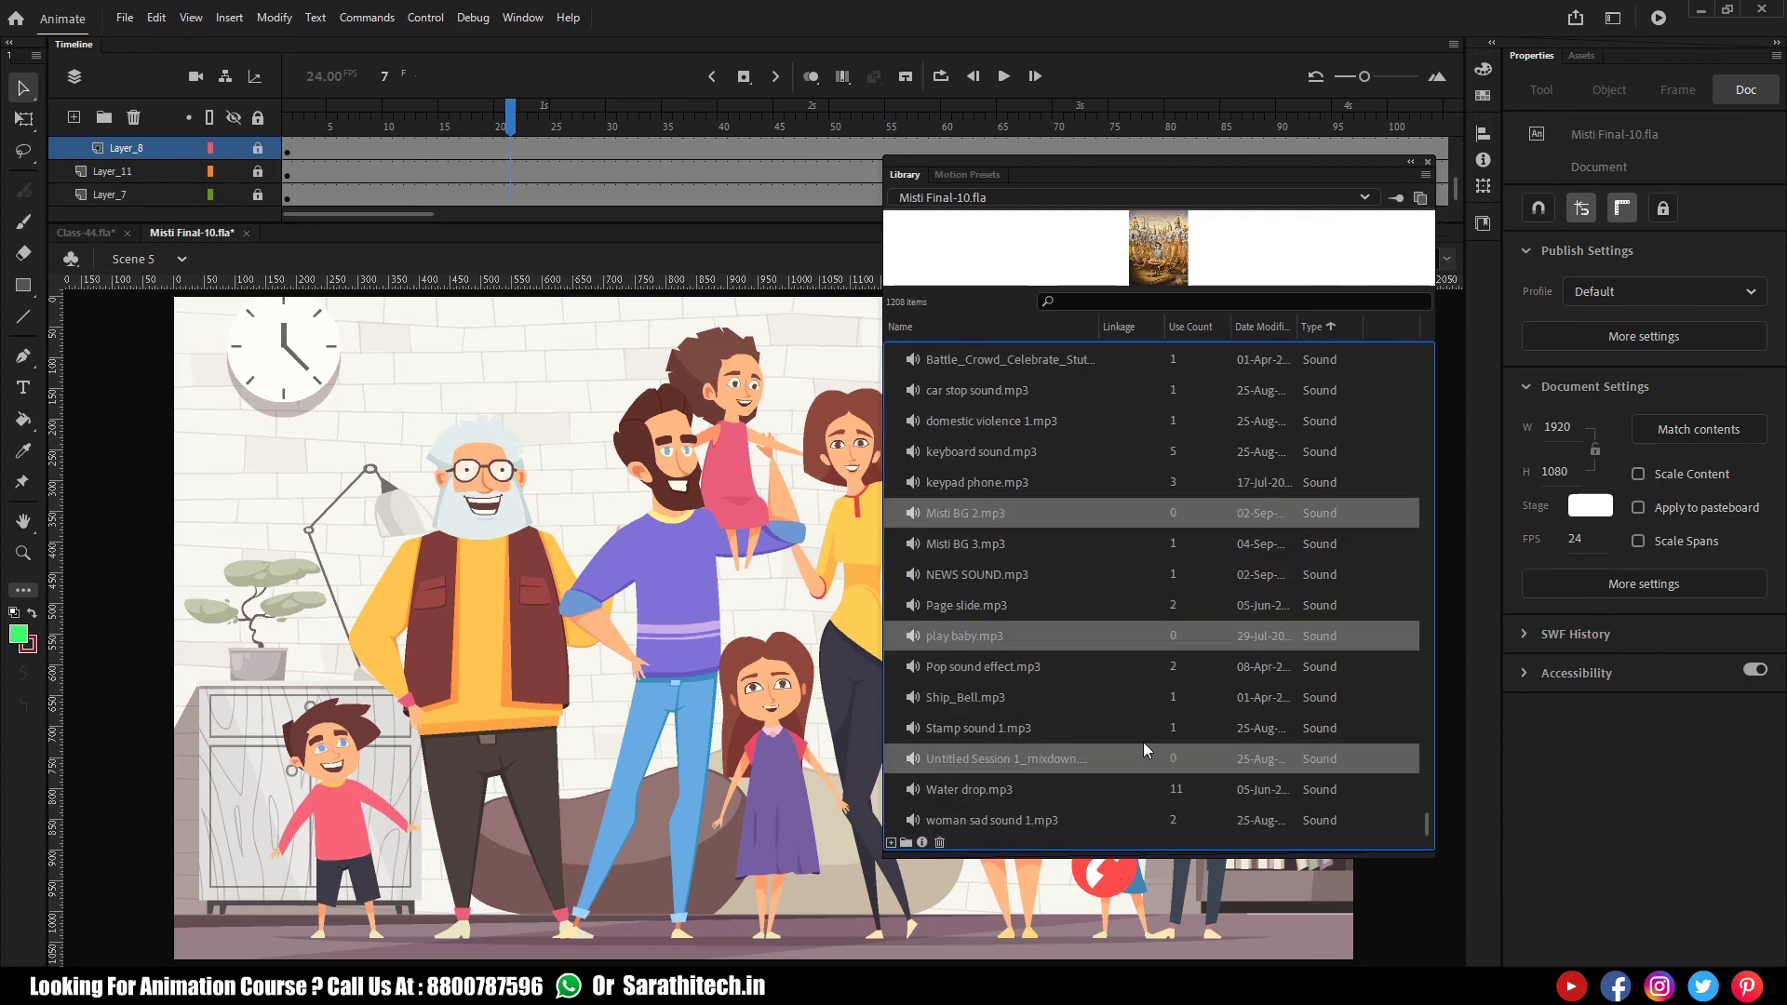
pyautogui.press('Delete')
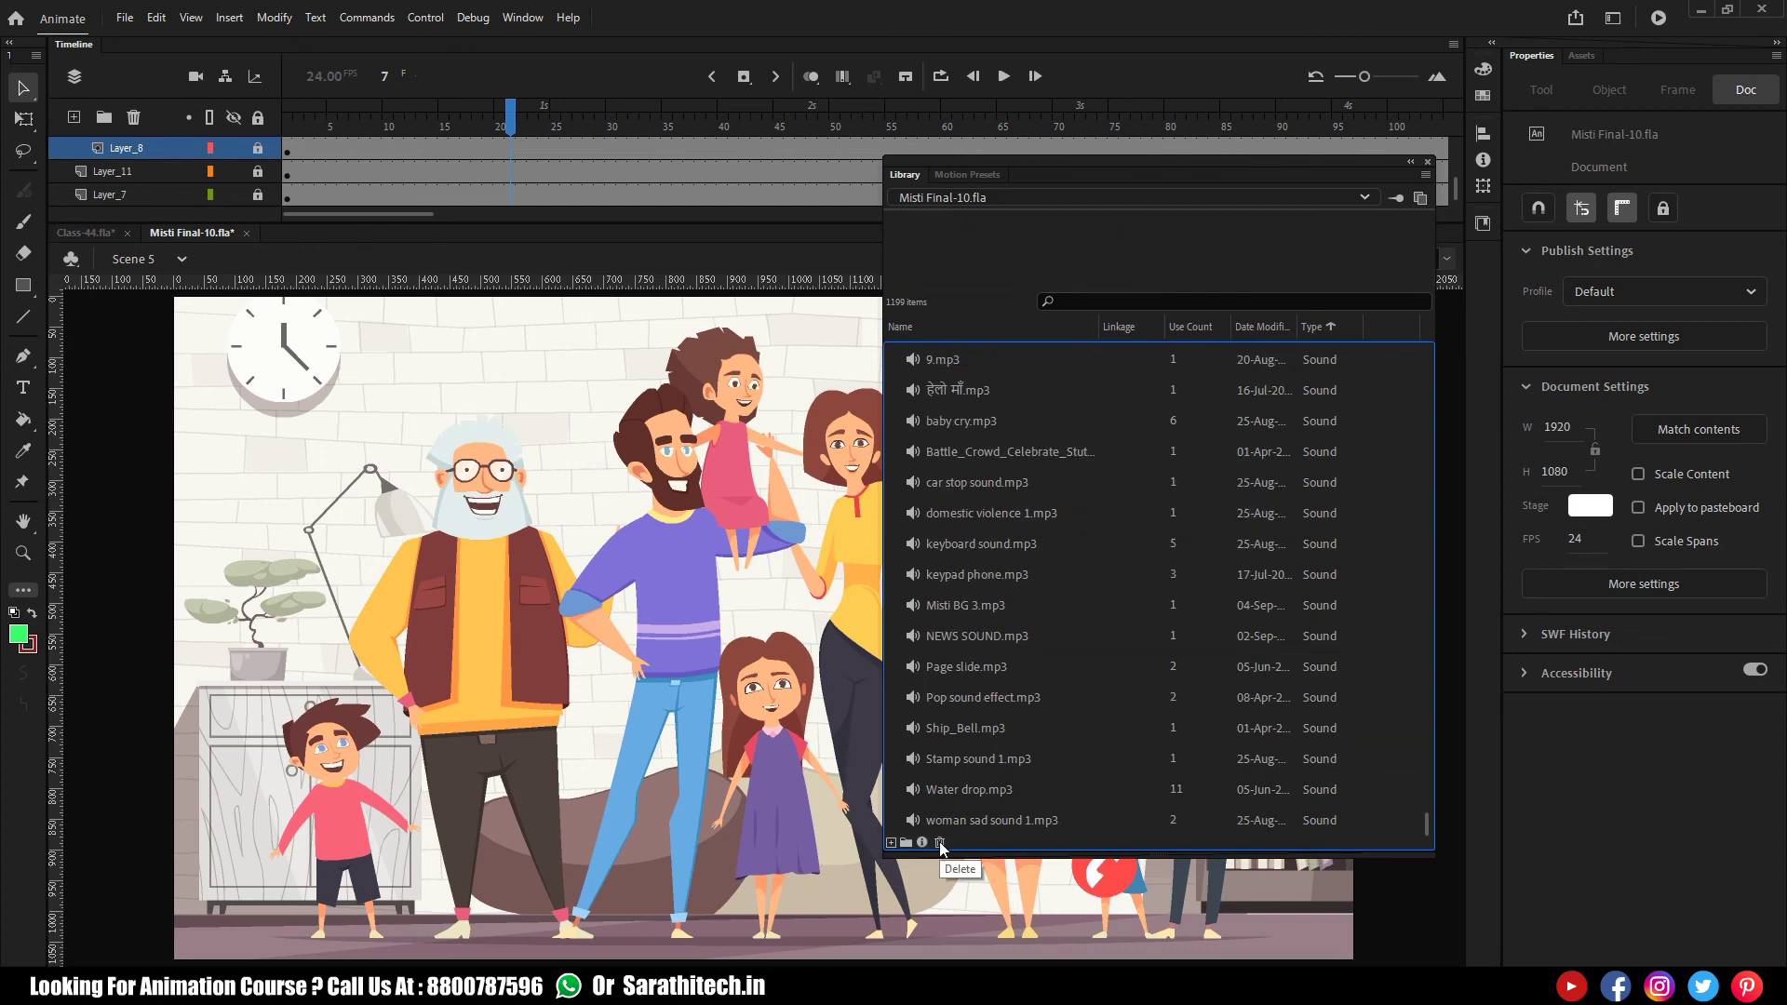
# Step: Return to the start of the library list and expand all folders
pyautogui.click(1425, 175)
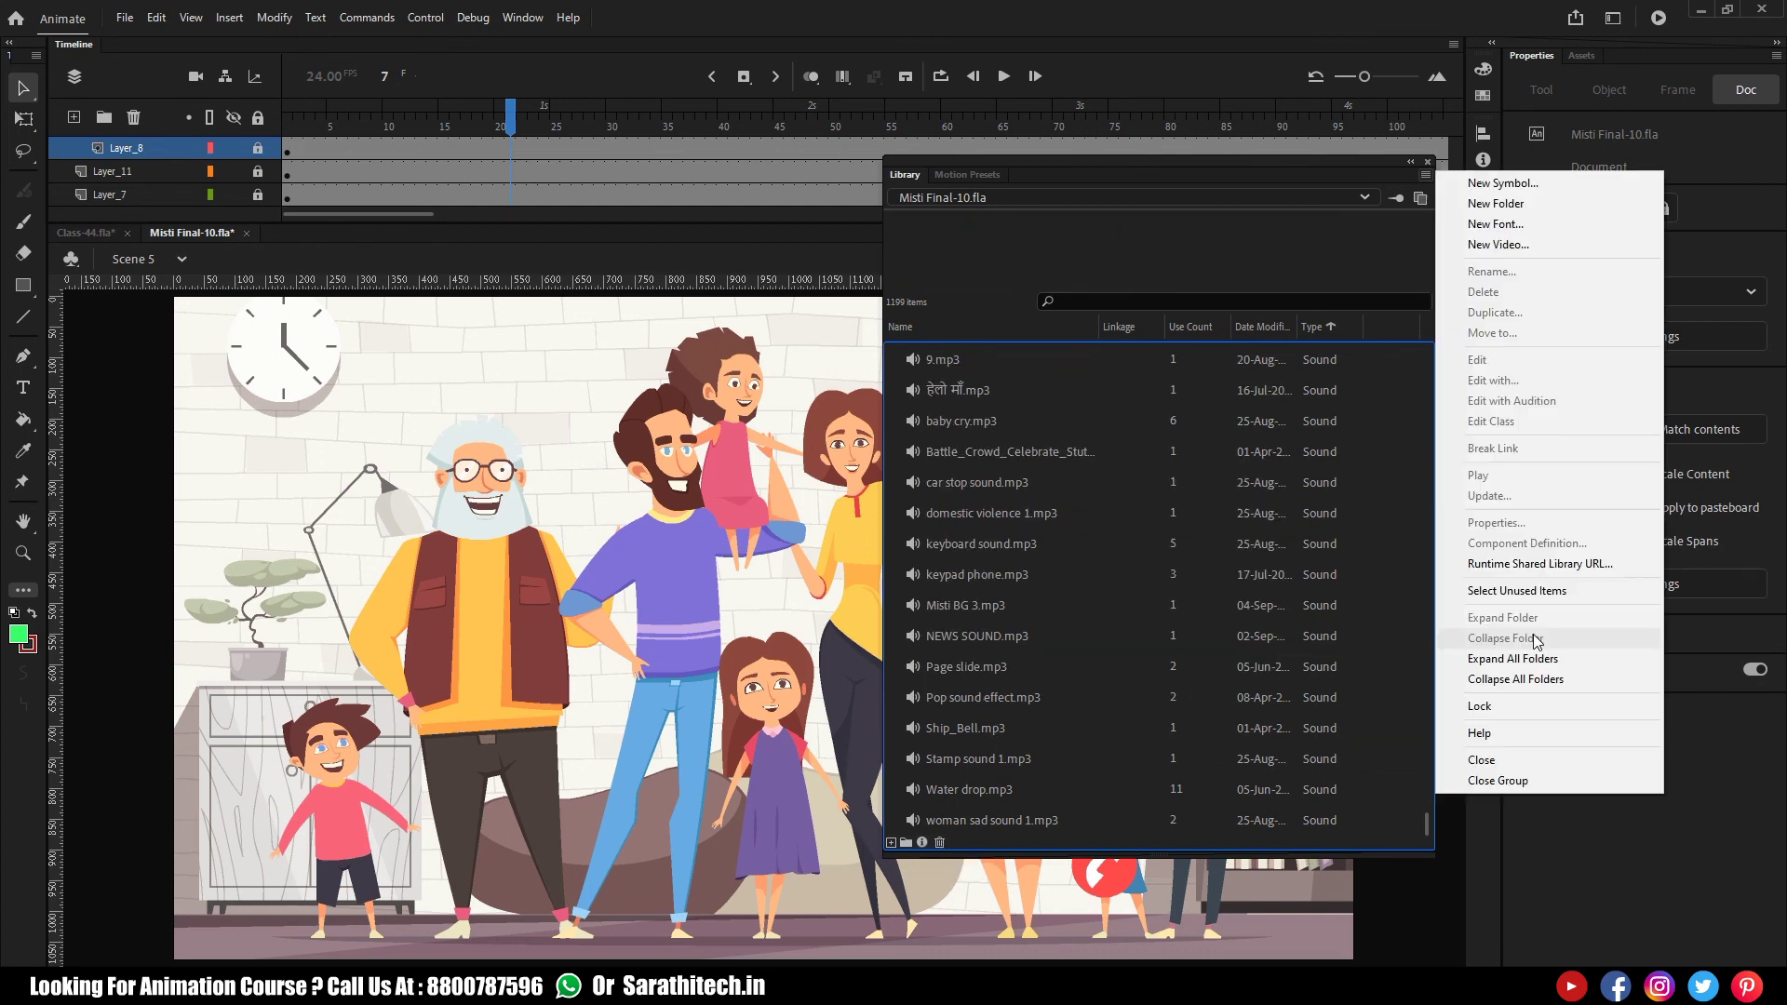
pyautogui.click(1208, 597)
pyautogui.scroll(15, 1207, 598)
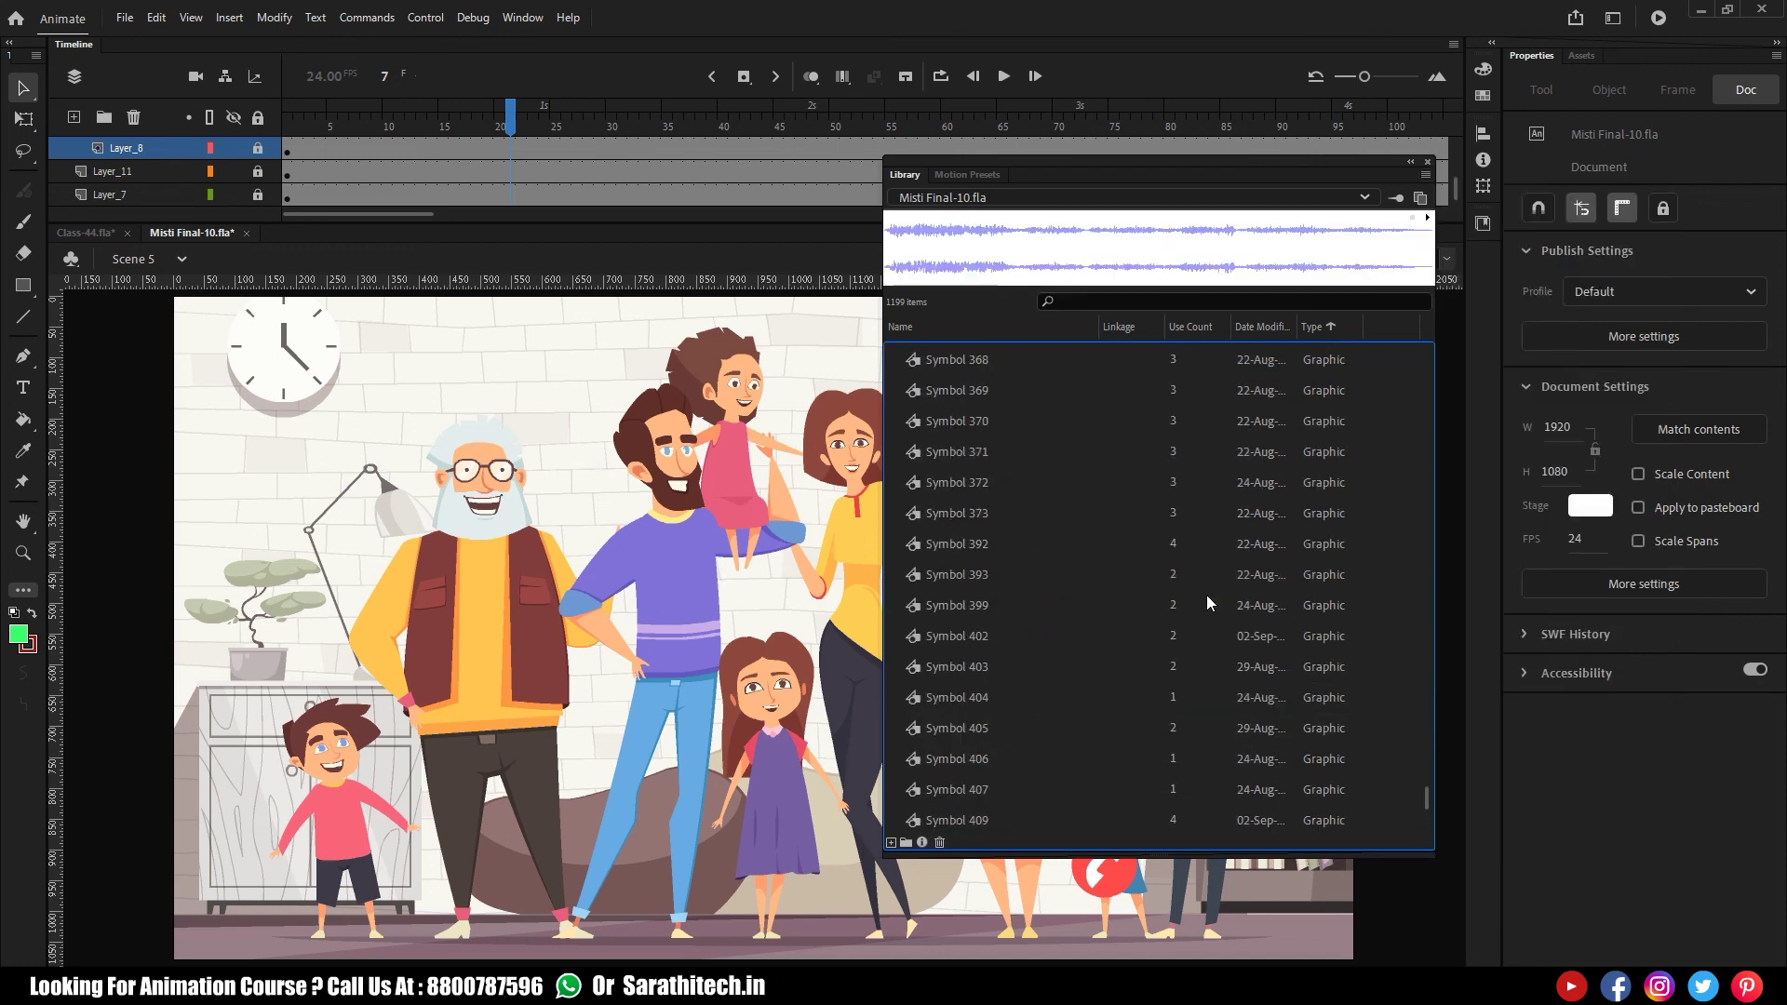
pyautogui.moveTo(1427, 776); pyautogui.dragTo(1422, 320)
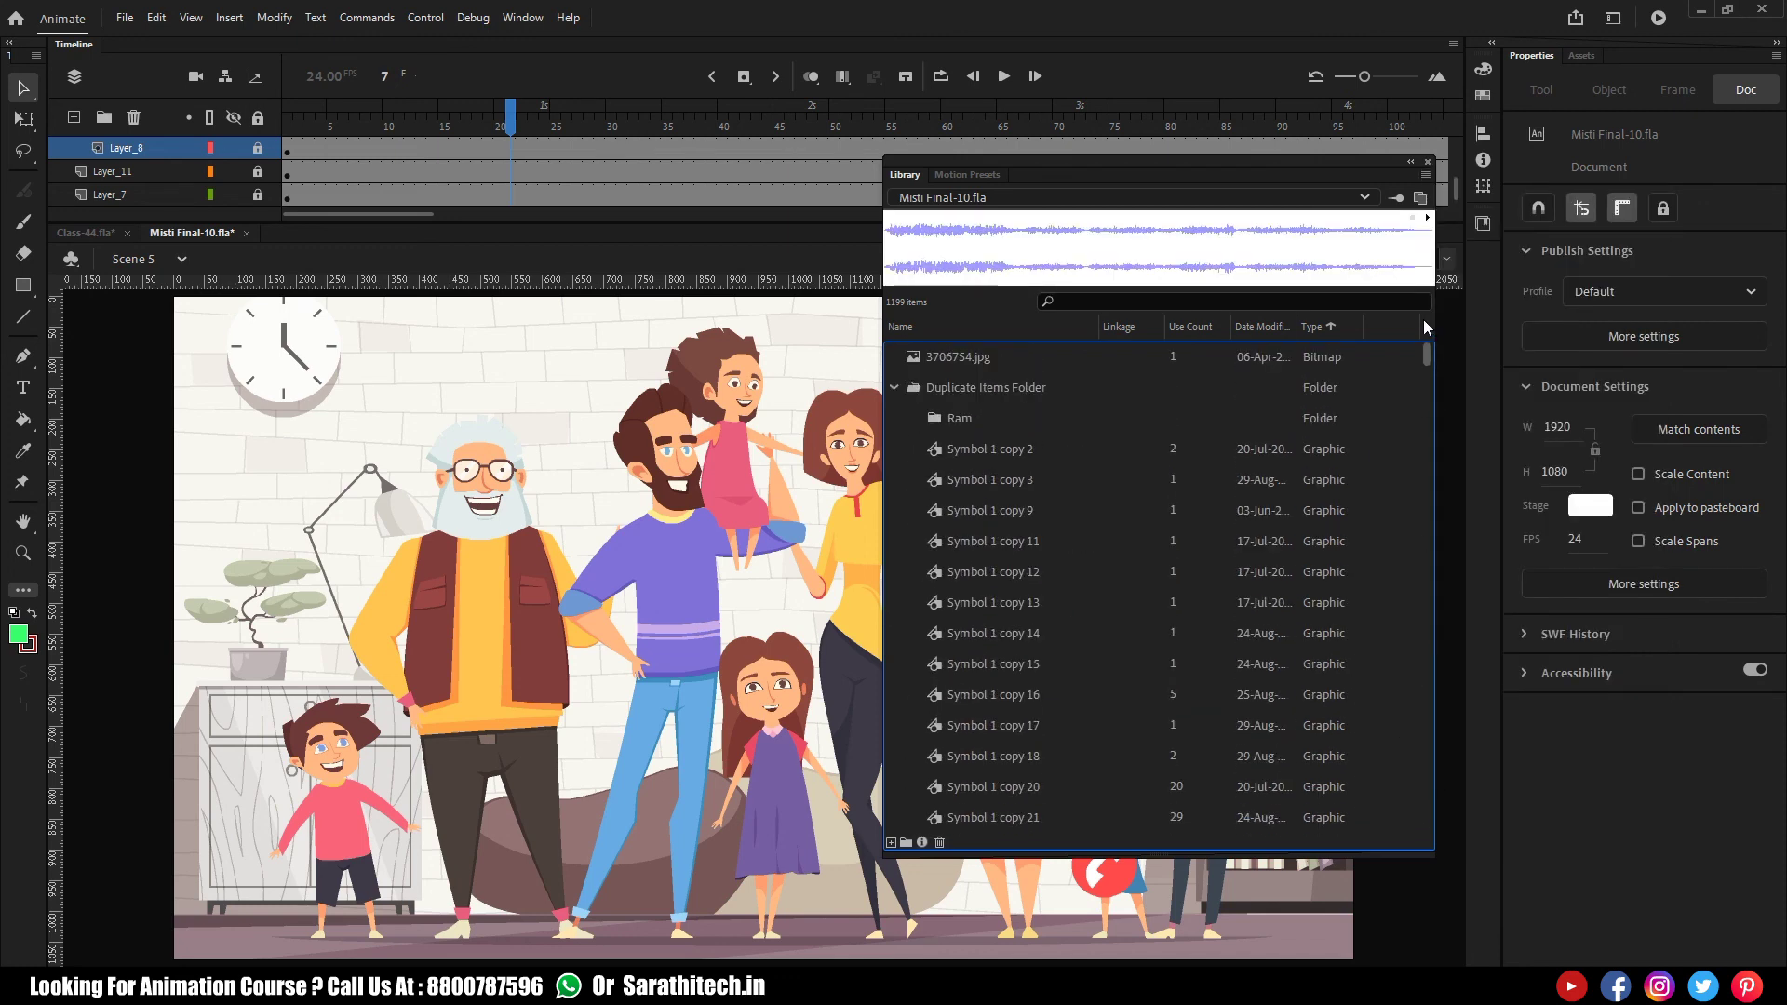
pyautogui.click(1425, 174)
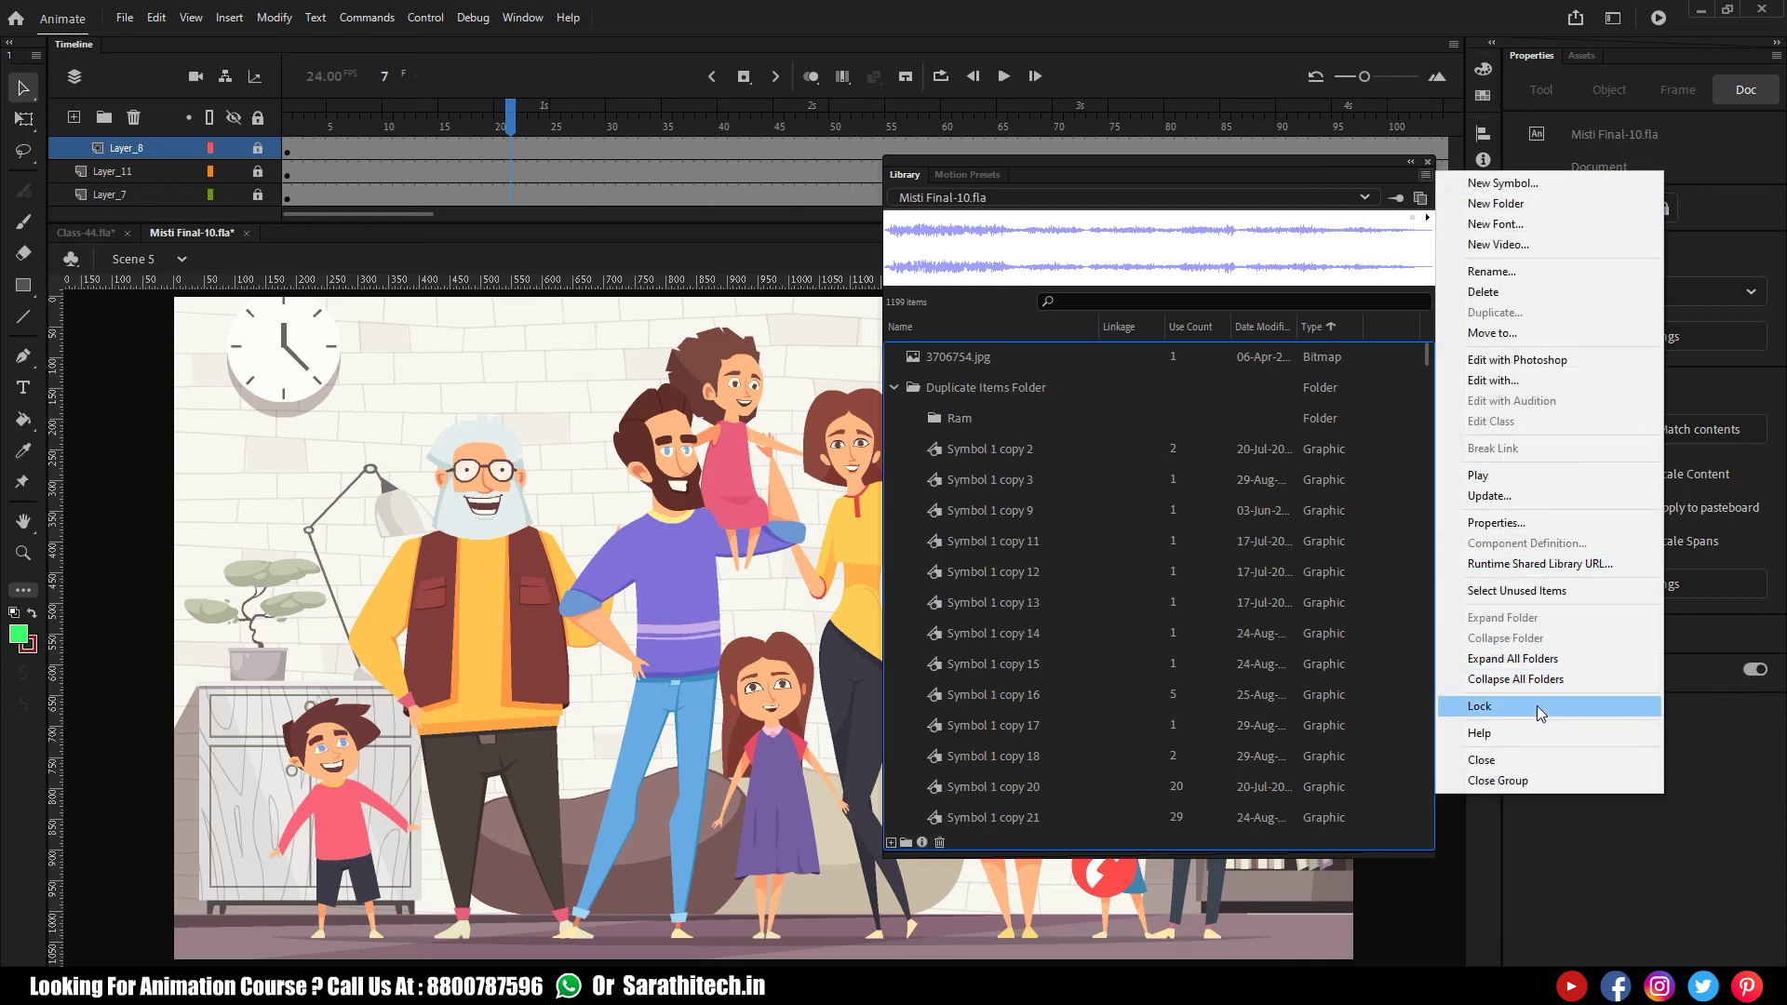
pyautogui.click(1534, 661)
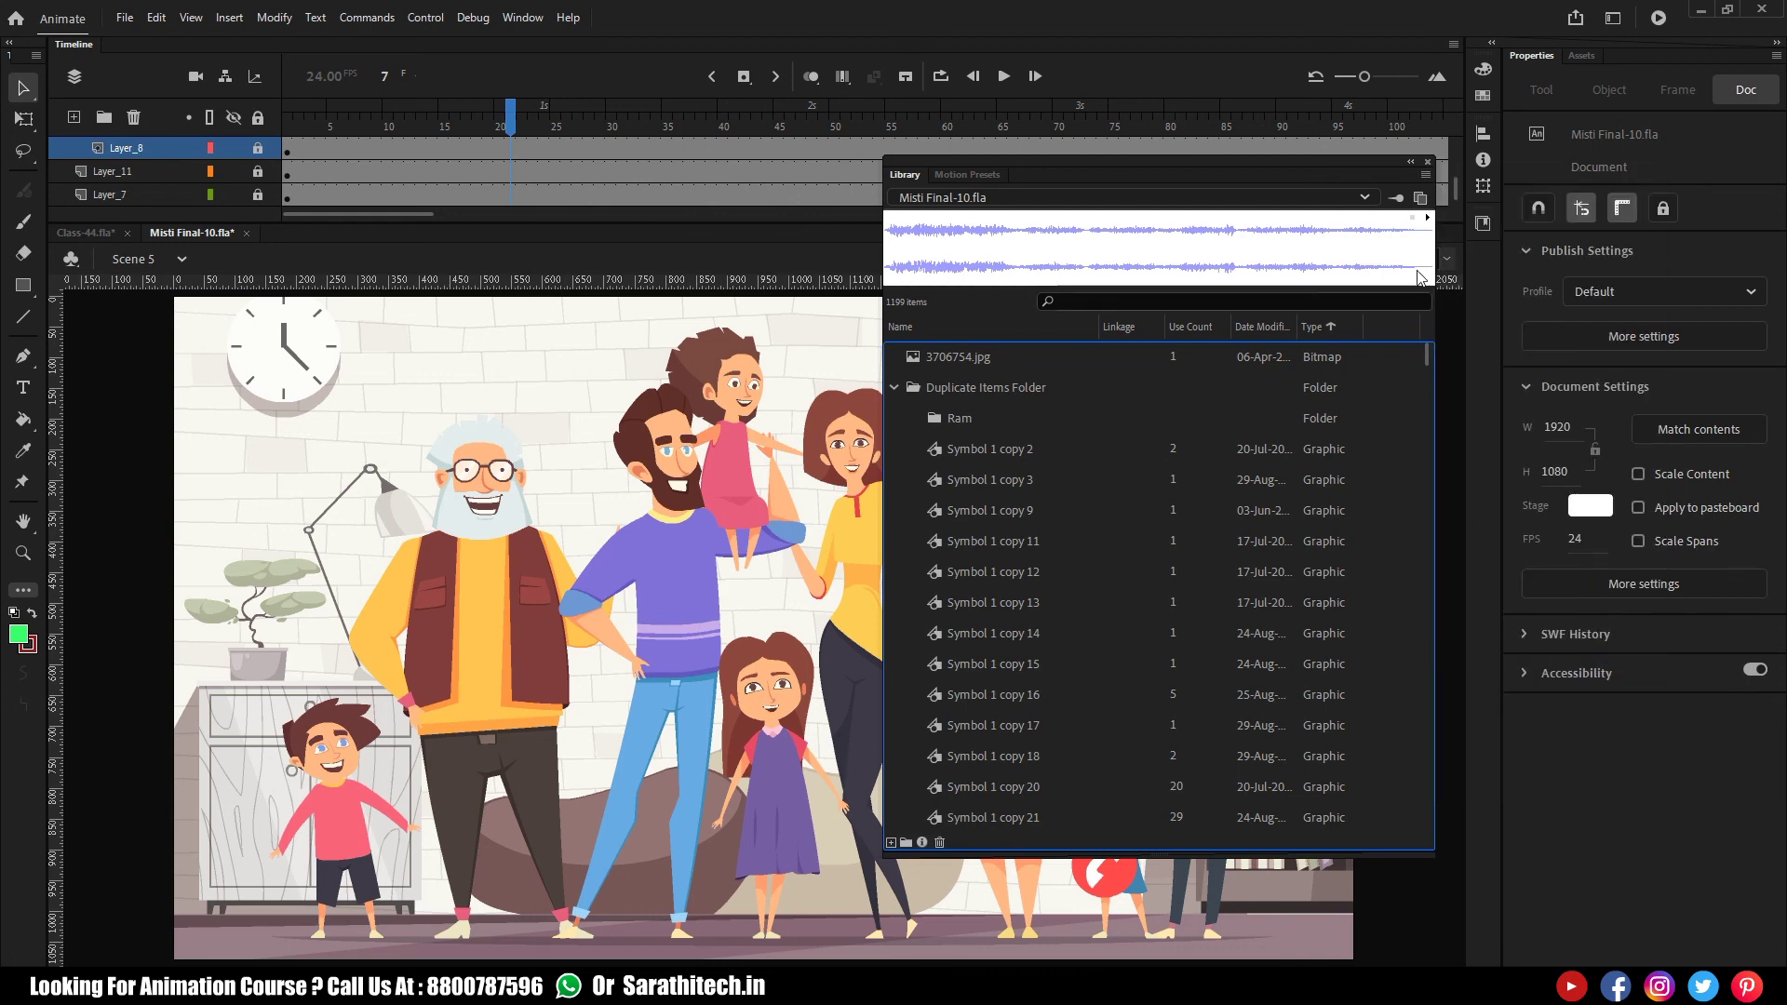
# Step: Collapse all library folders and look through the shortened list
pyautogui.click(1425, 174)
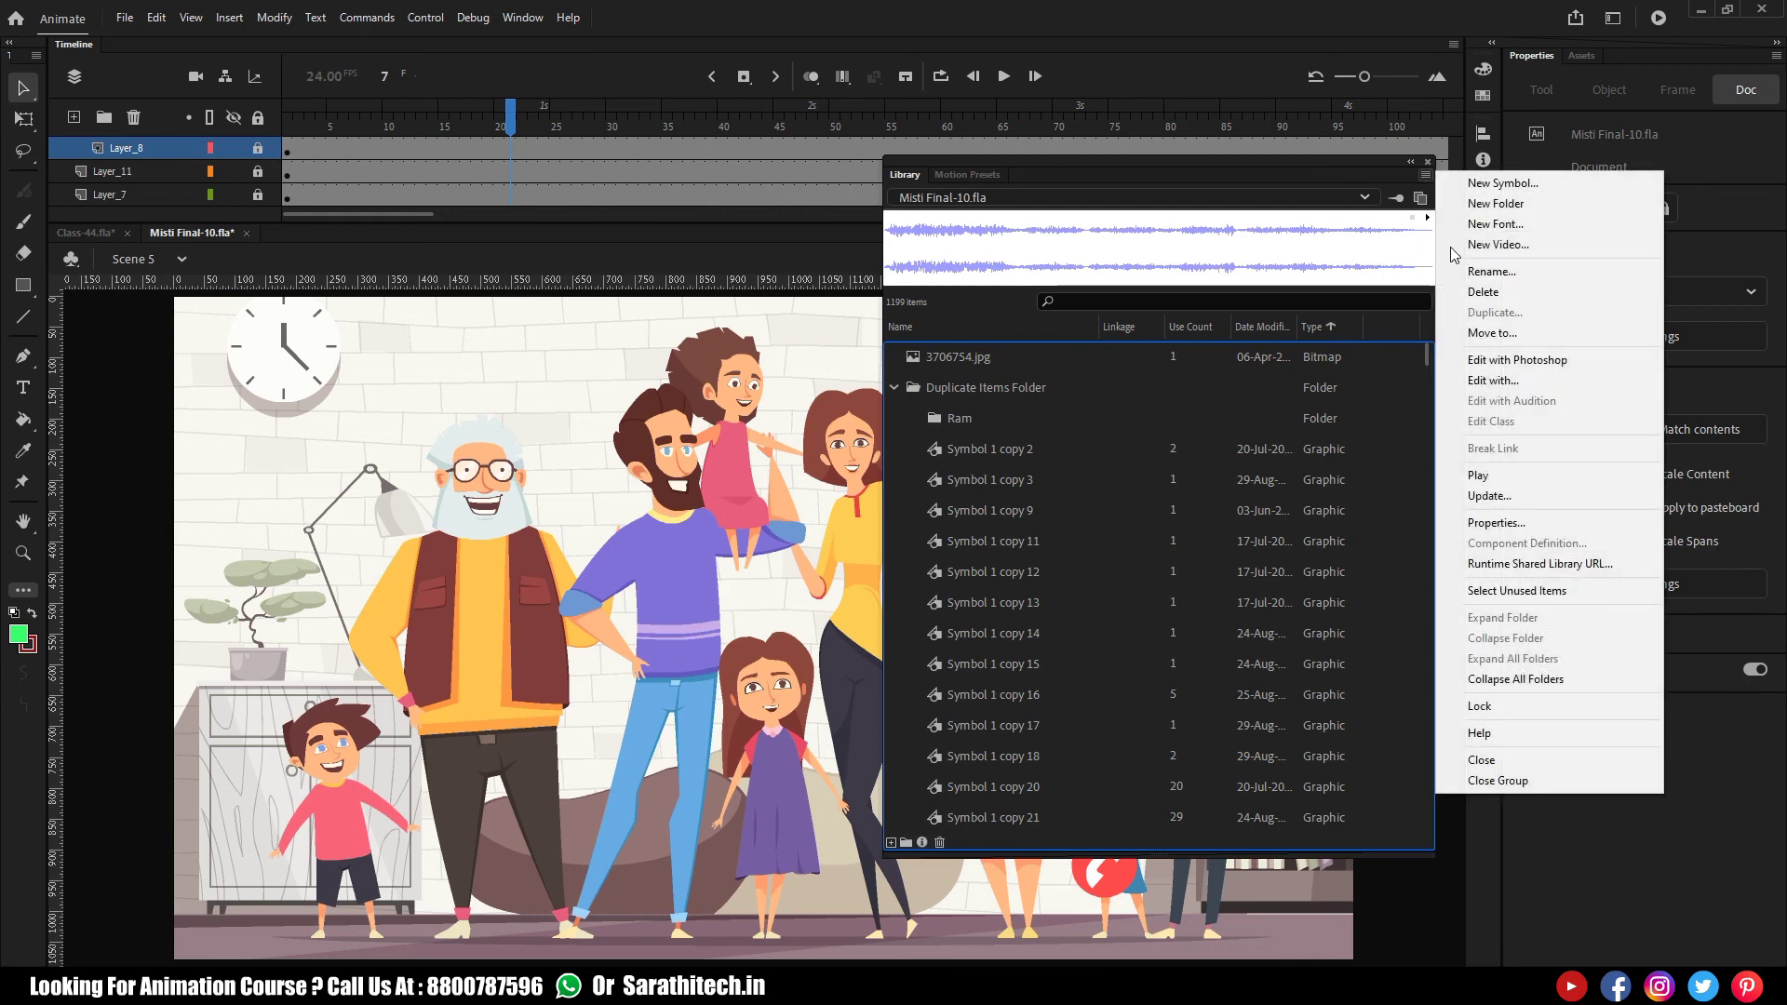
pyautogui.click(1522, 680)
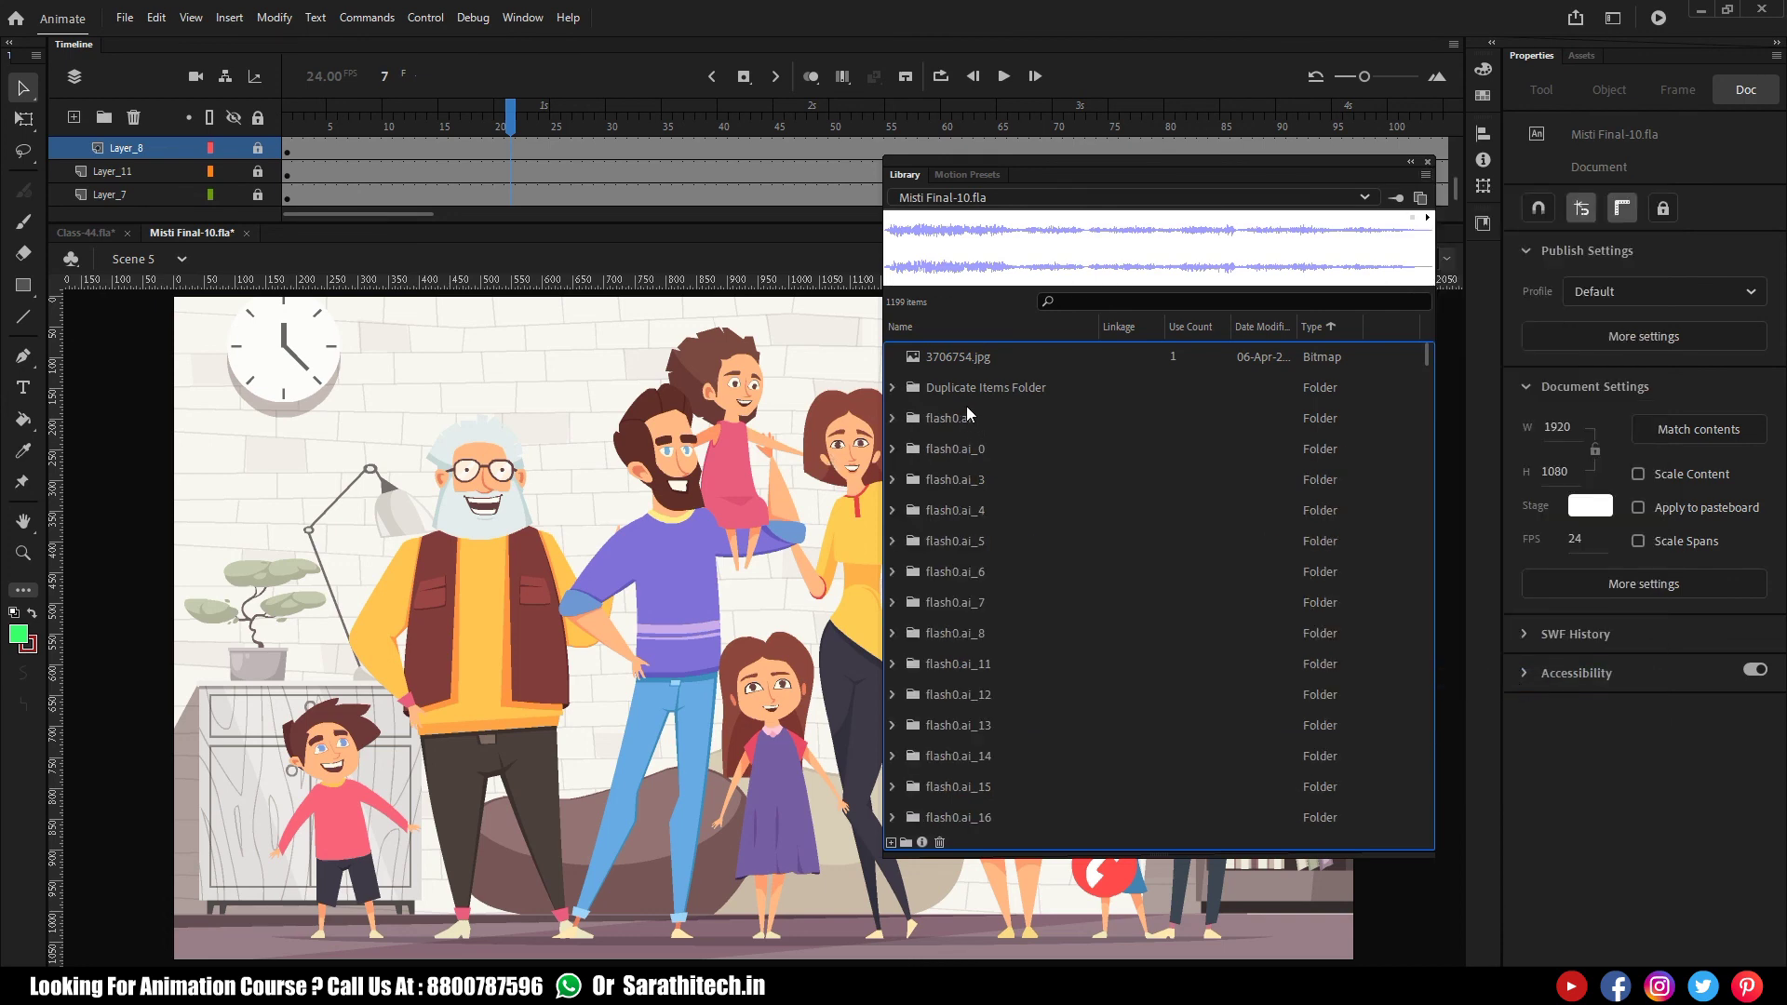
pyautogui.scroll(-5, 949, 679)
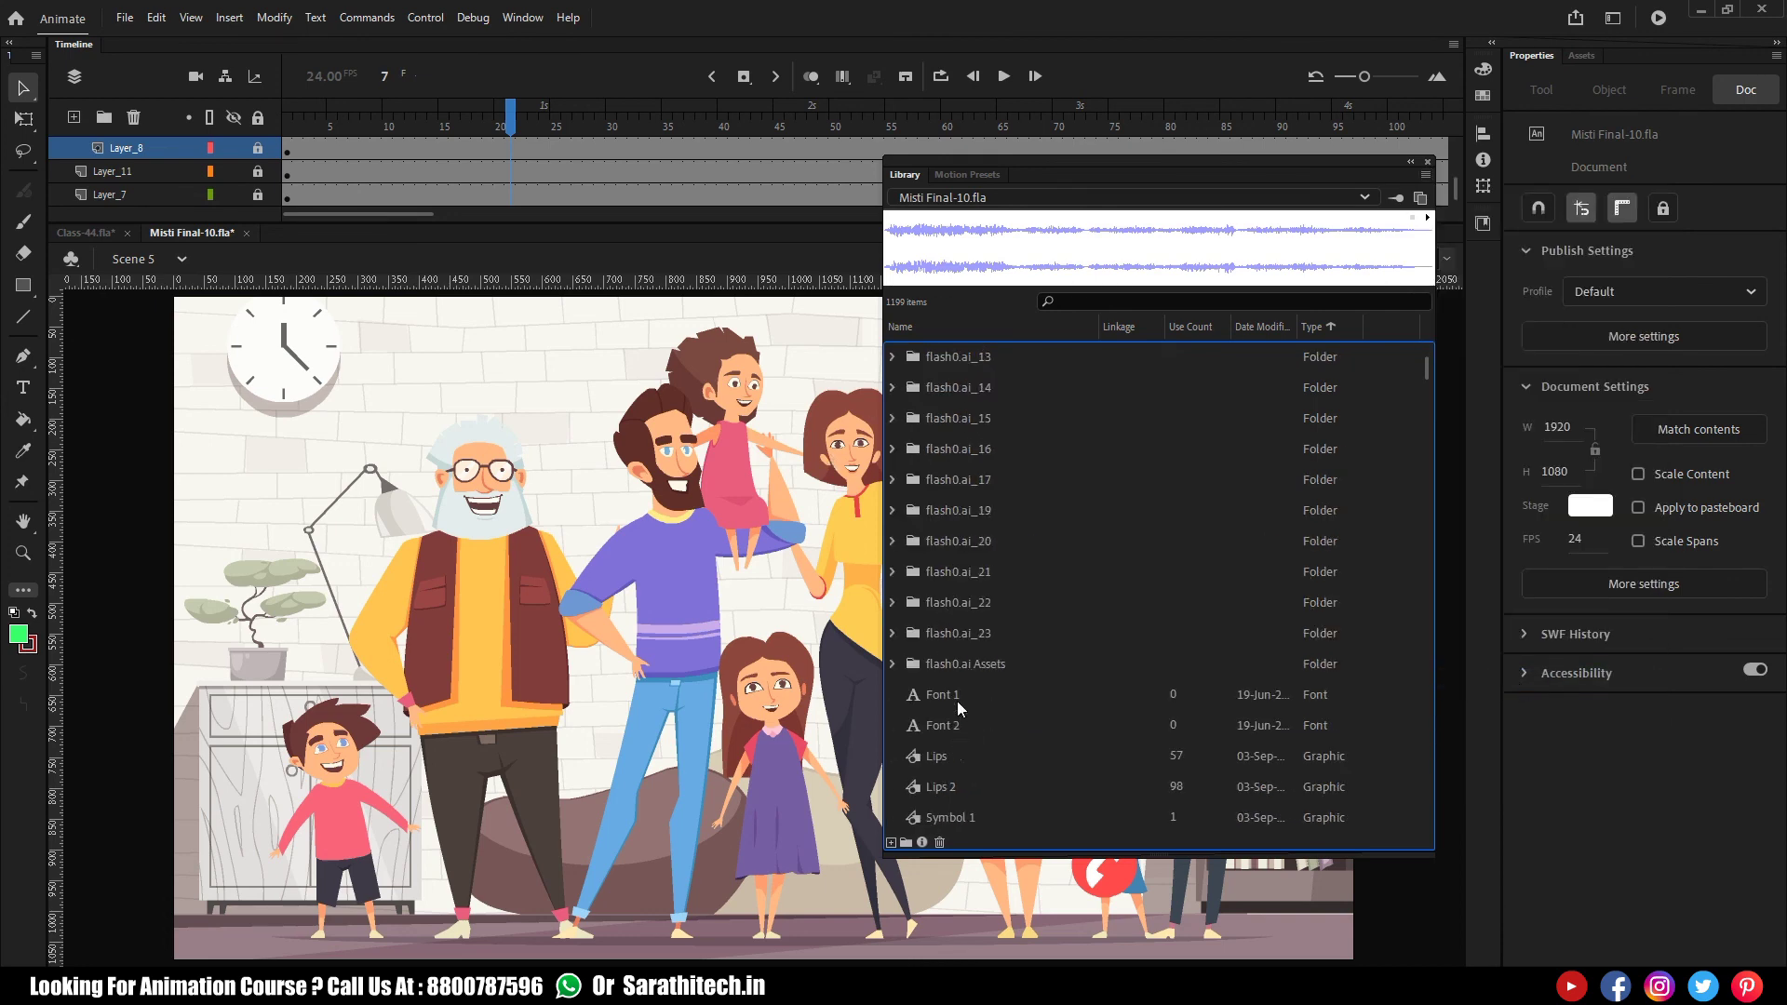
# Step: Review the remaining library commands, preview Symbol 1 and look through the graphic symbols below it
pyautogui.click(1424, 176)
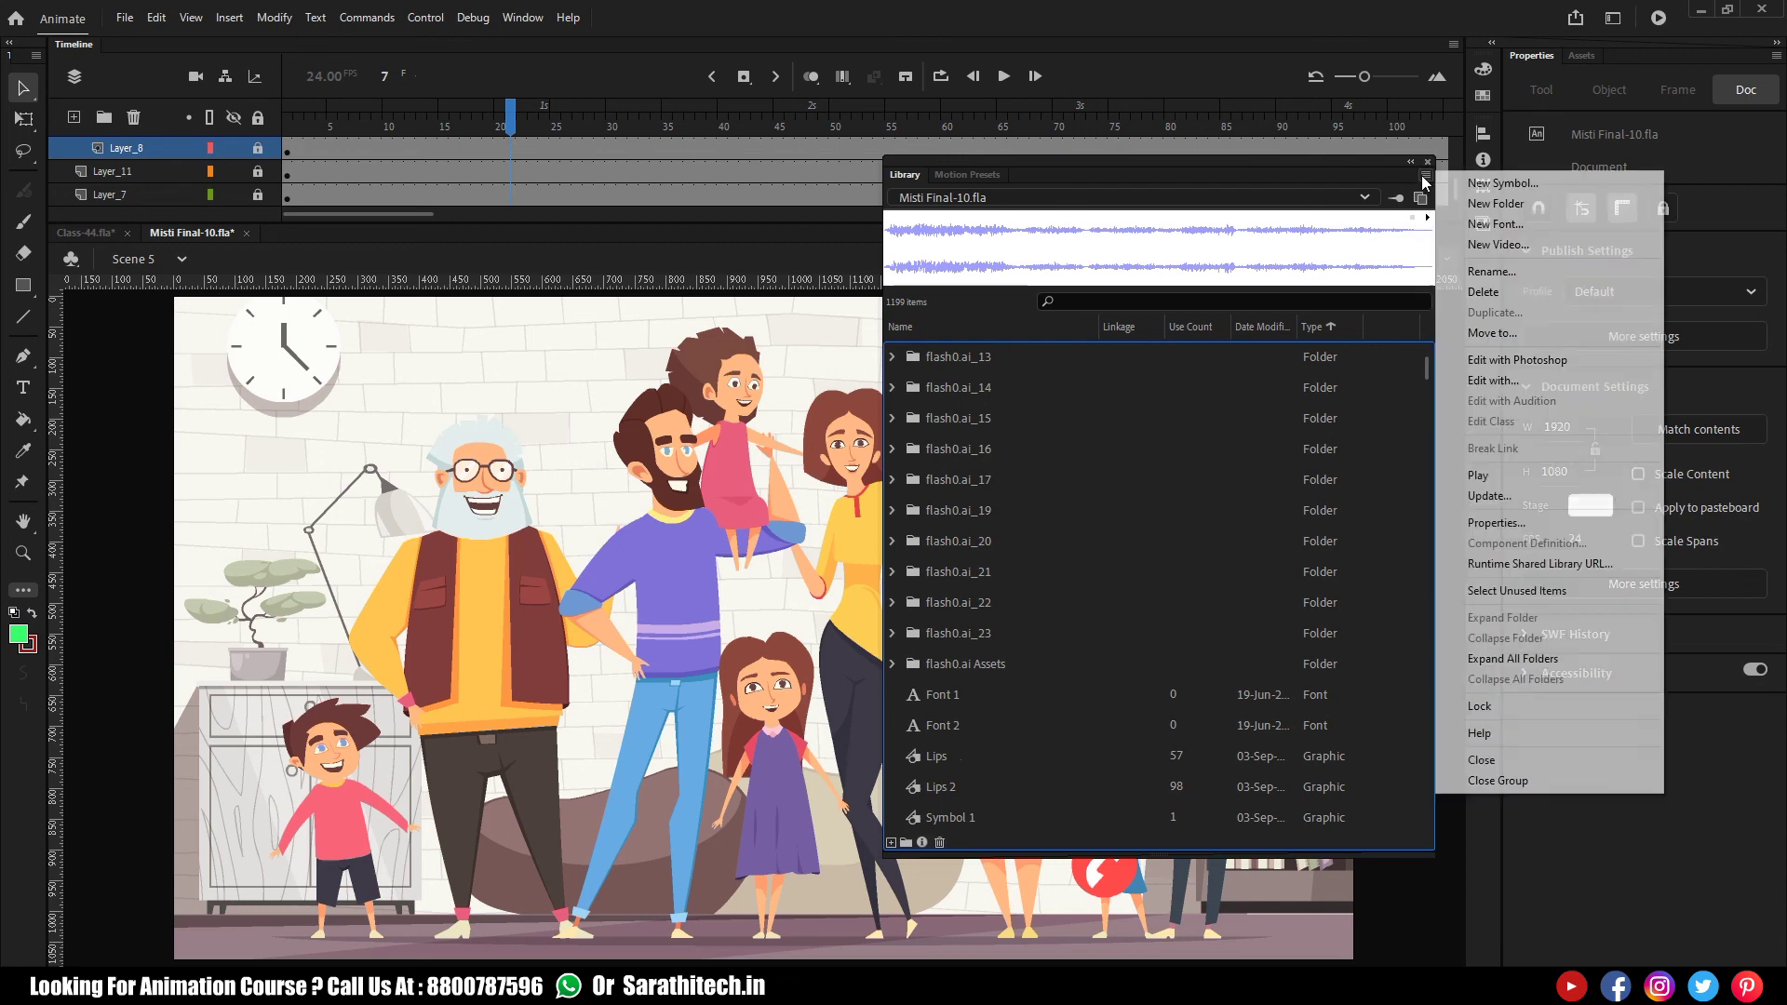
pyautogui.click(1501, 781)
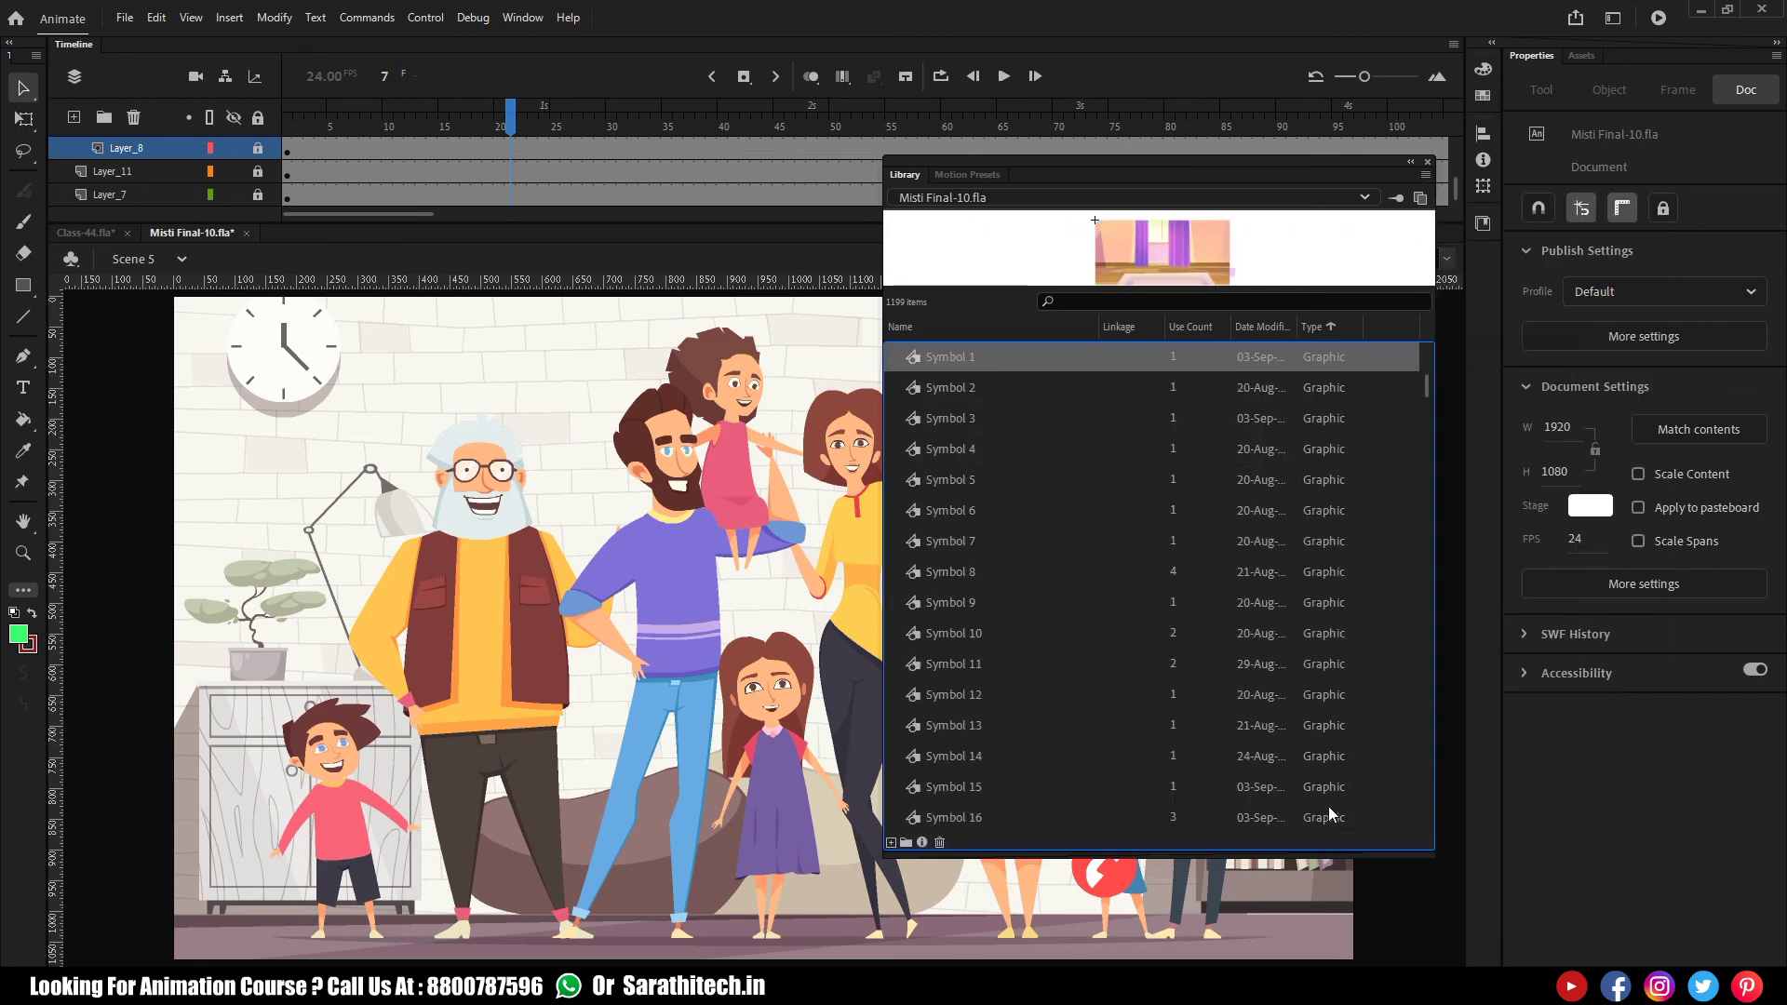
pyautogui.scroll(-20, 1328, 806)
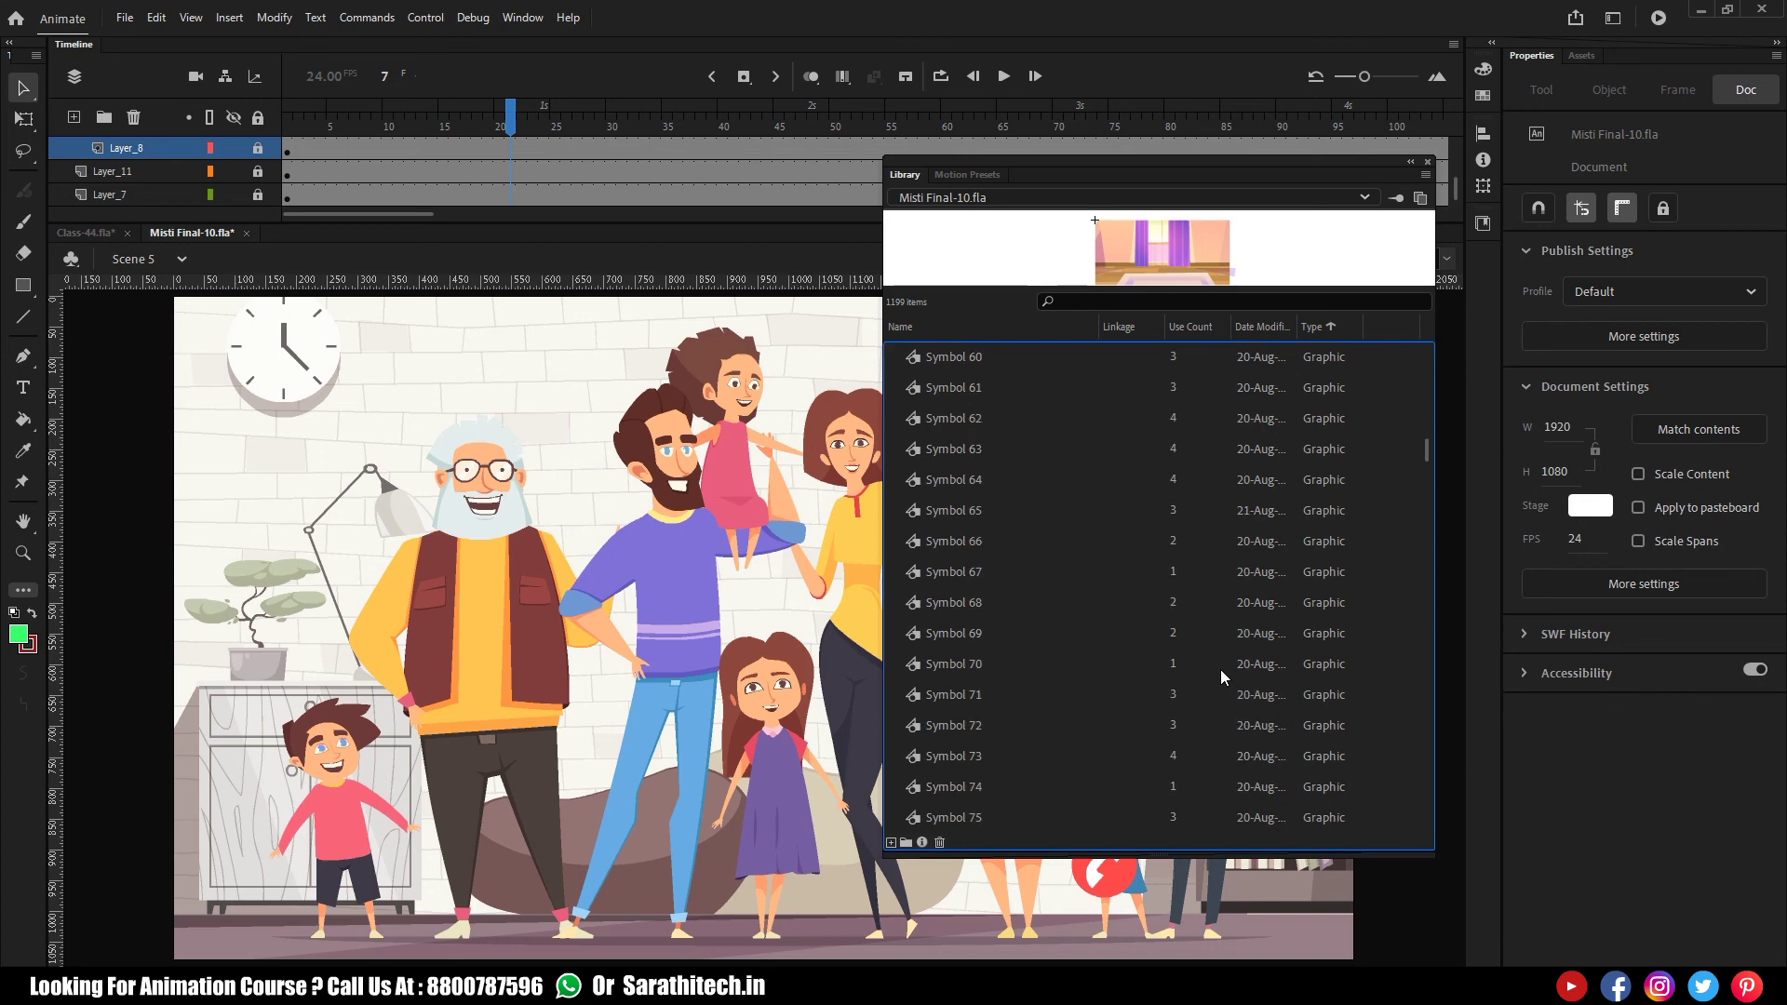